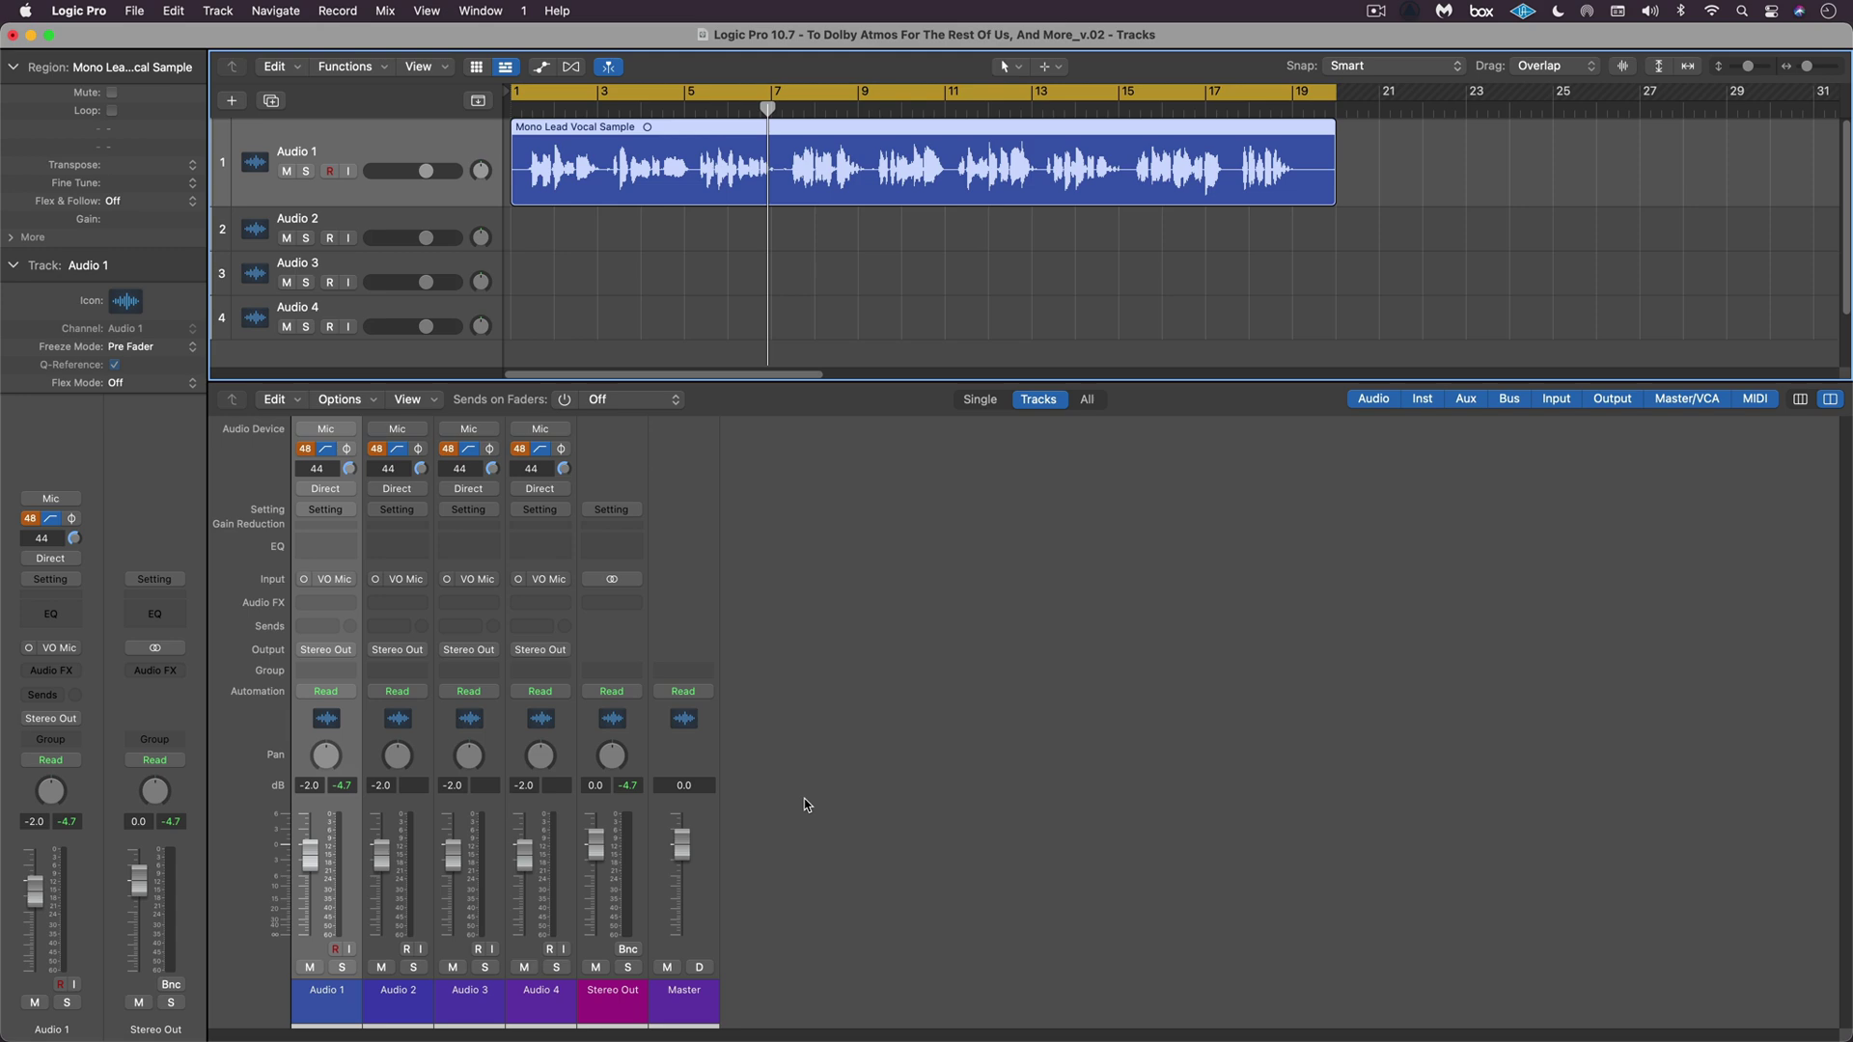
Play back the mono lead vocal and pan Audio 1 toward the left.
{"action": "key", "text": "space"}
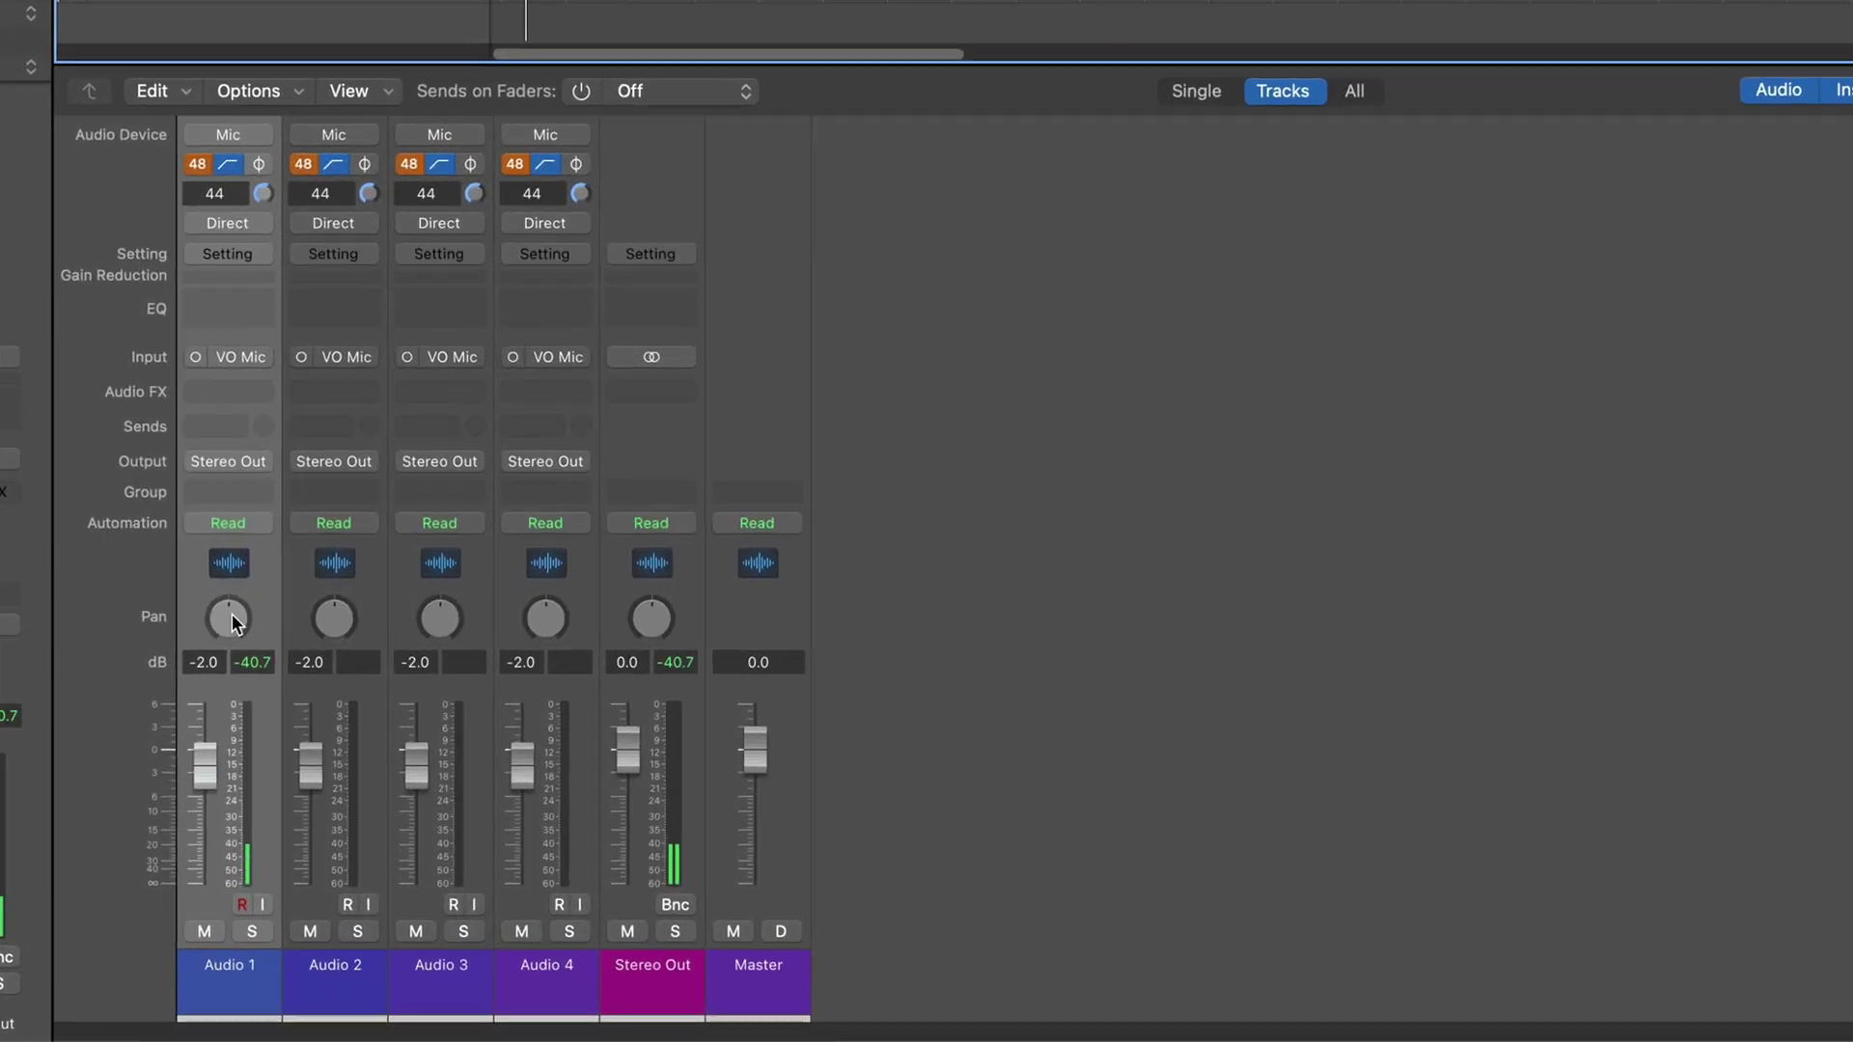
{"action": "left_click_drag", "start_coordinate": [231, 618], "coordinate": [144, 584]}
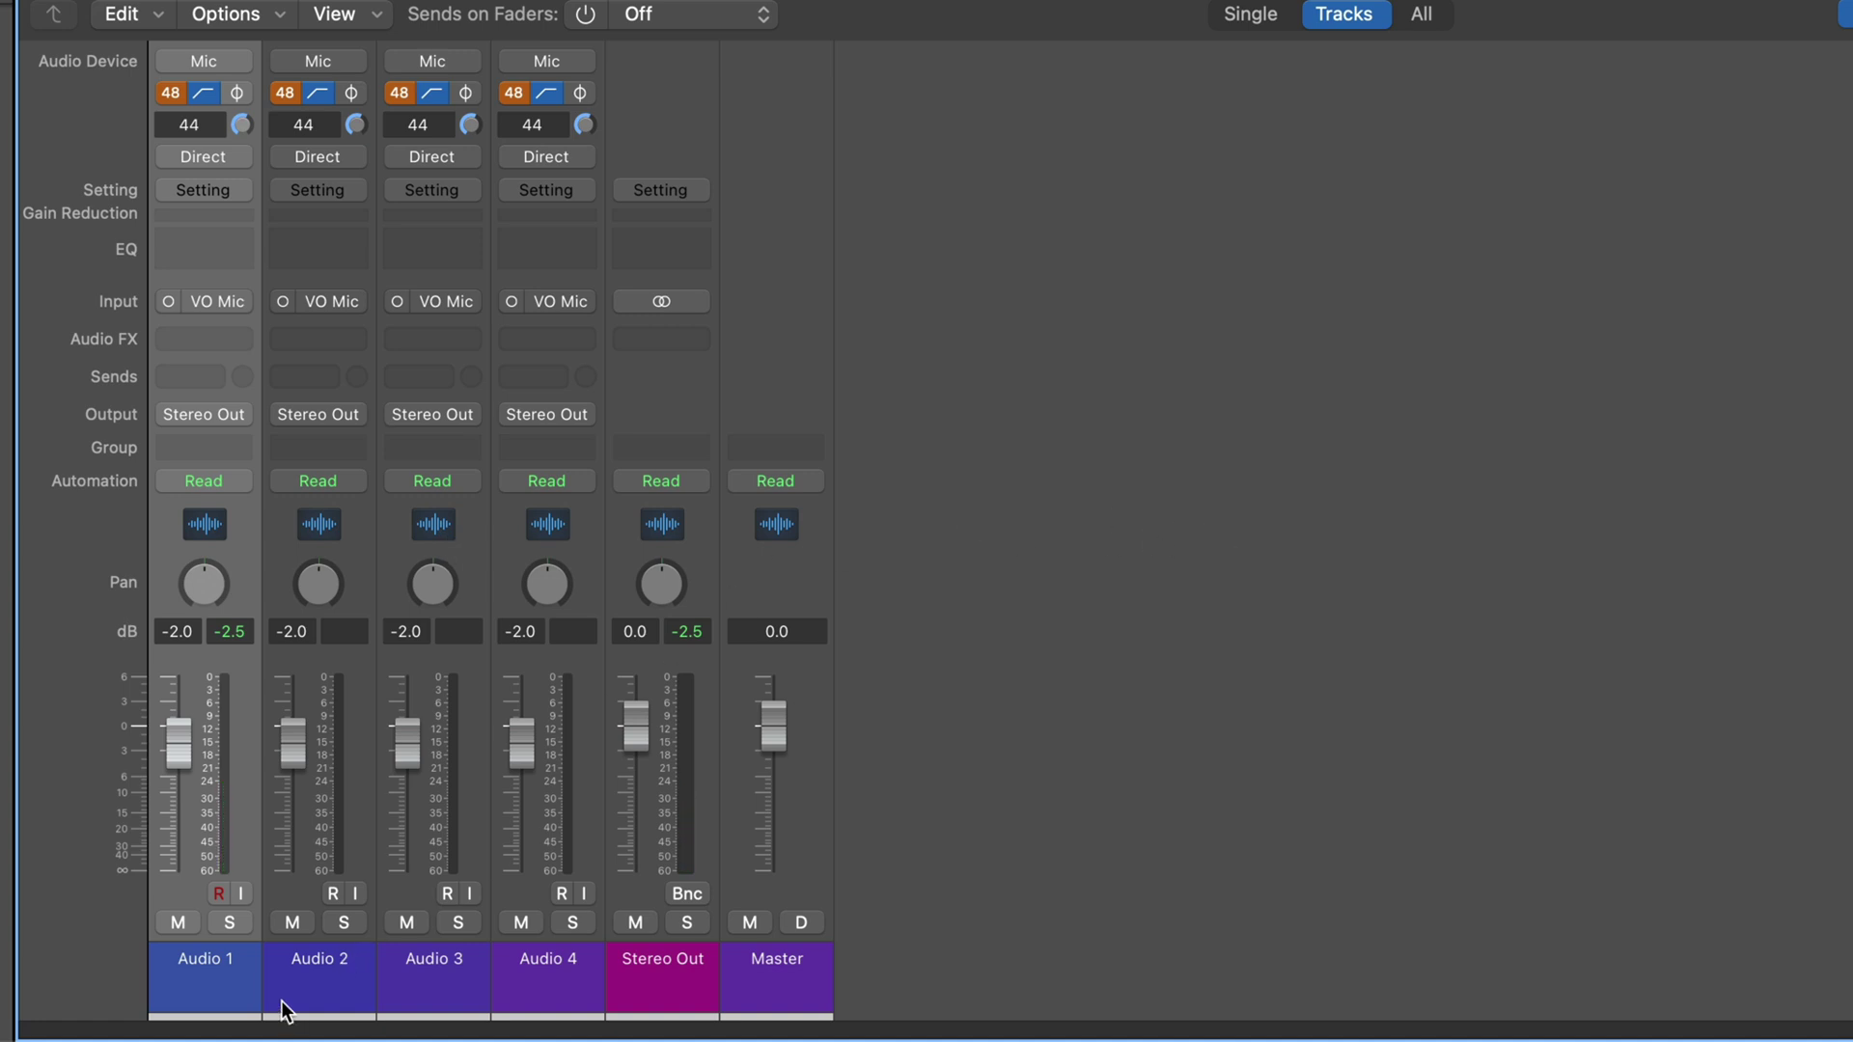
Route the selected Audio 2, 3 and 4 strips to the Surround output.
{"action": "left_click", "coordinate": [320, 970]}
{"action": "left_click", "coordinate": [548, 973], "text": "shift"}
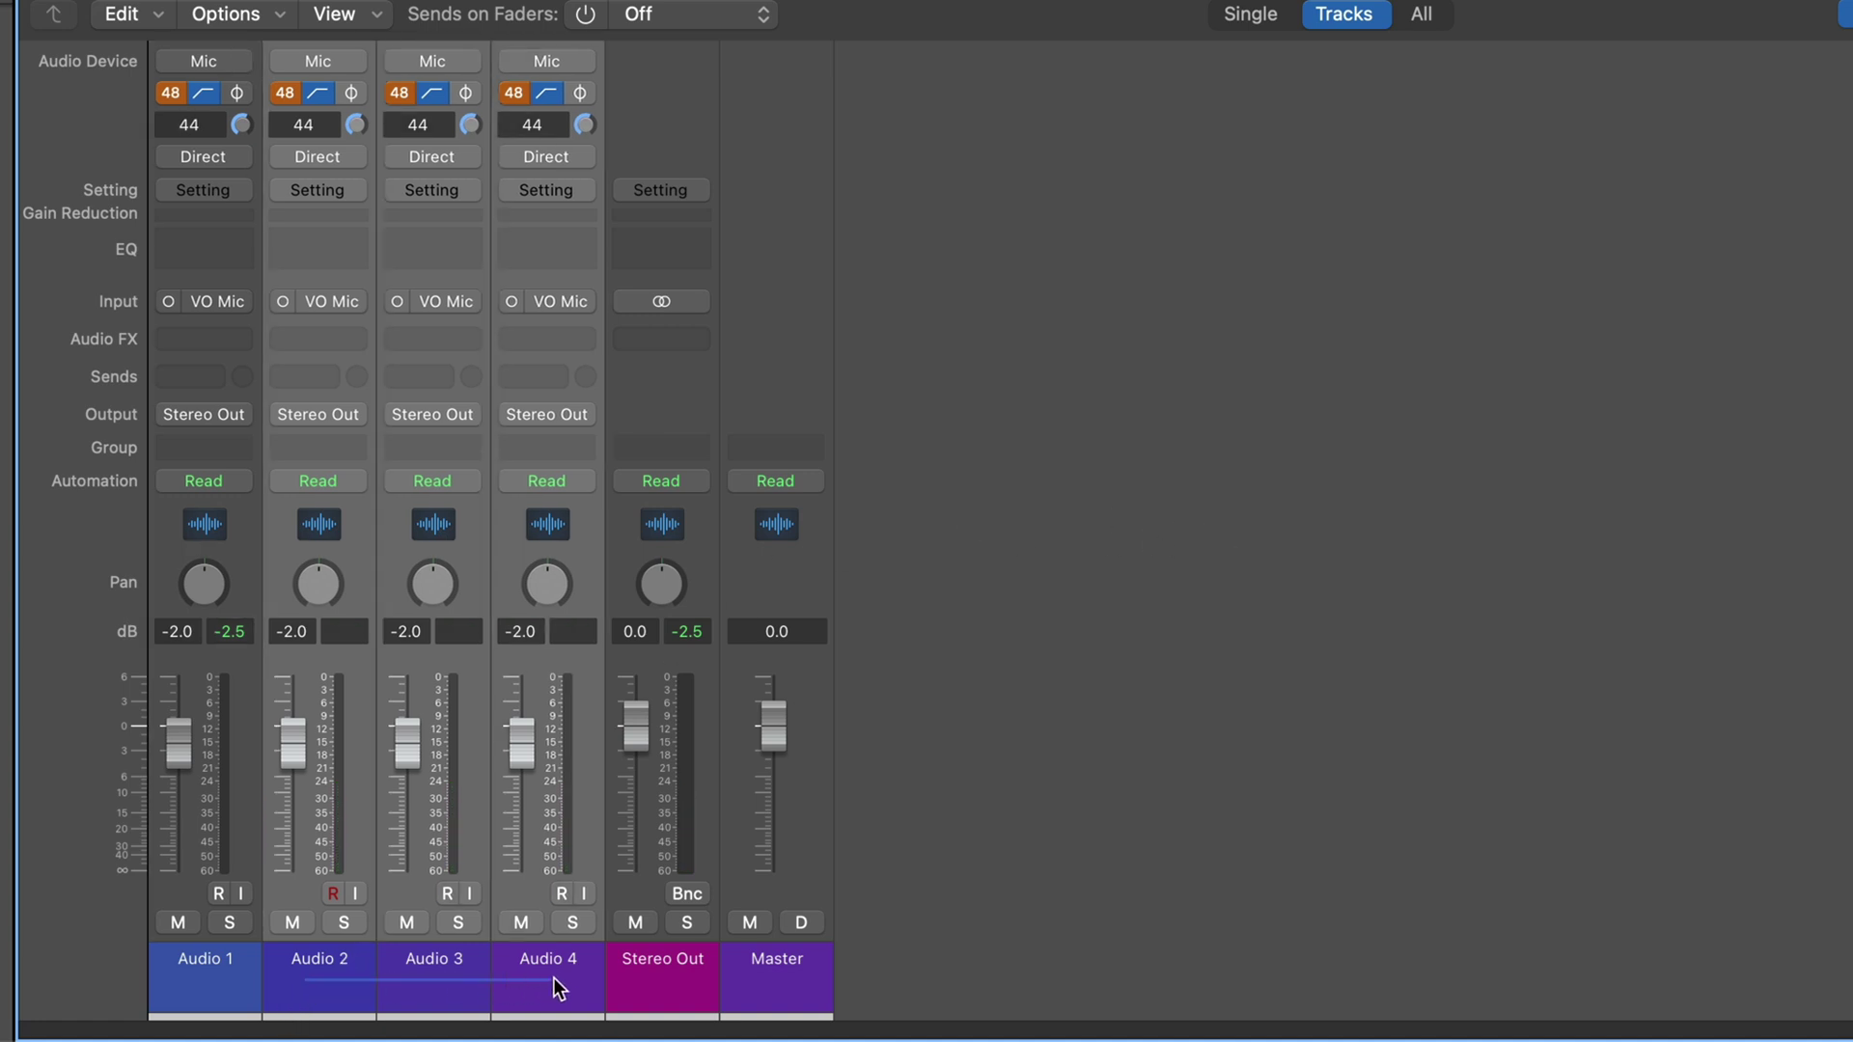
{"action": "left_click", "coordinate": [454, 415]}
{"action": "mouse_move", "coordinate": [594, 517]}
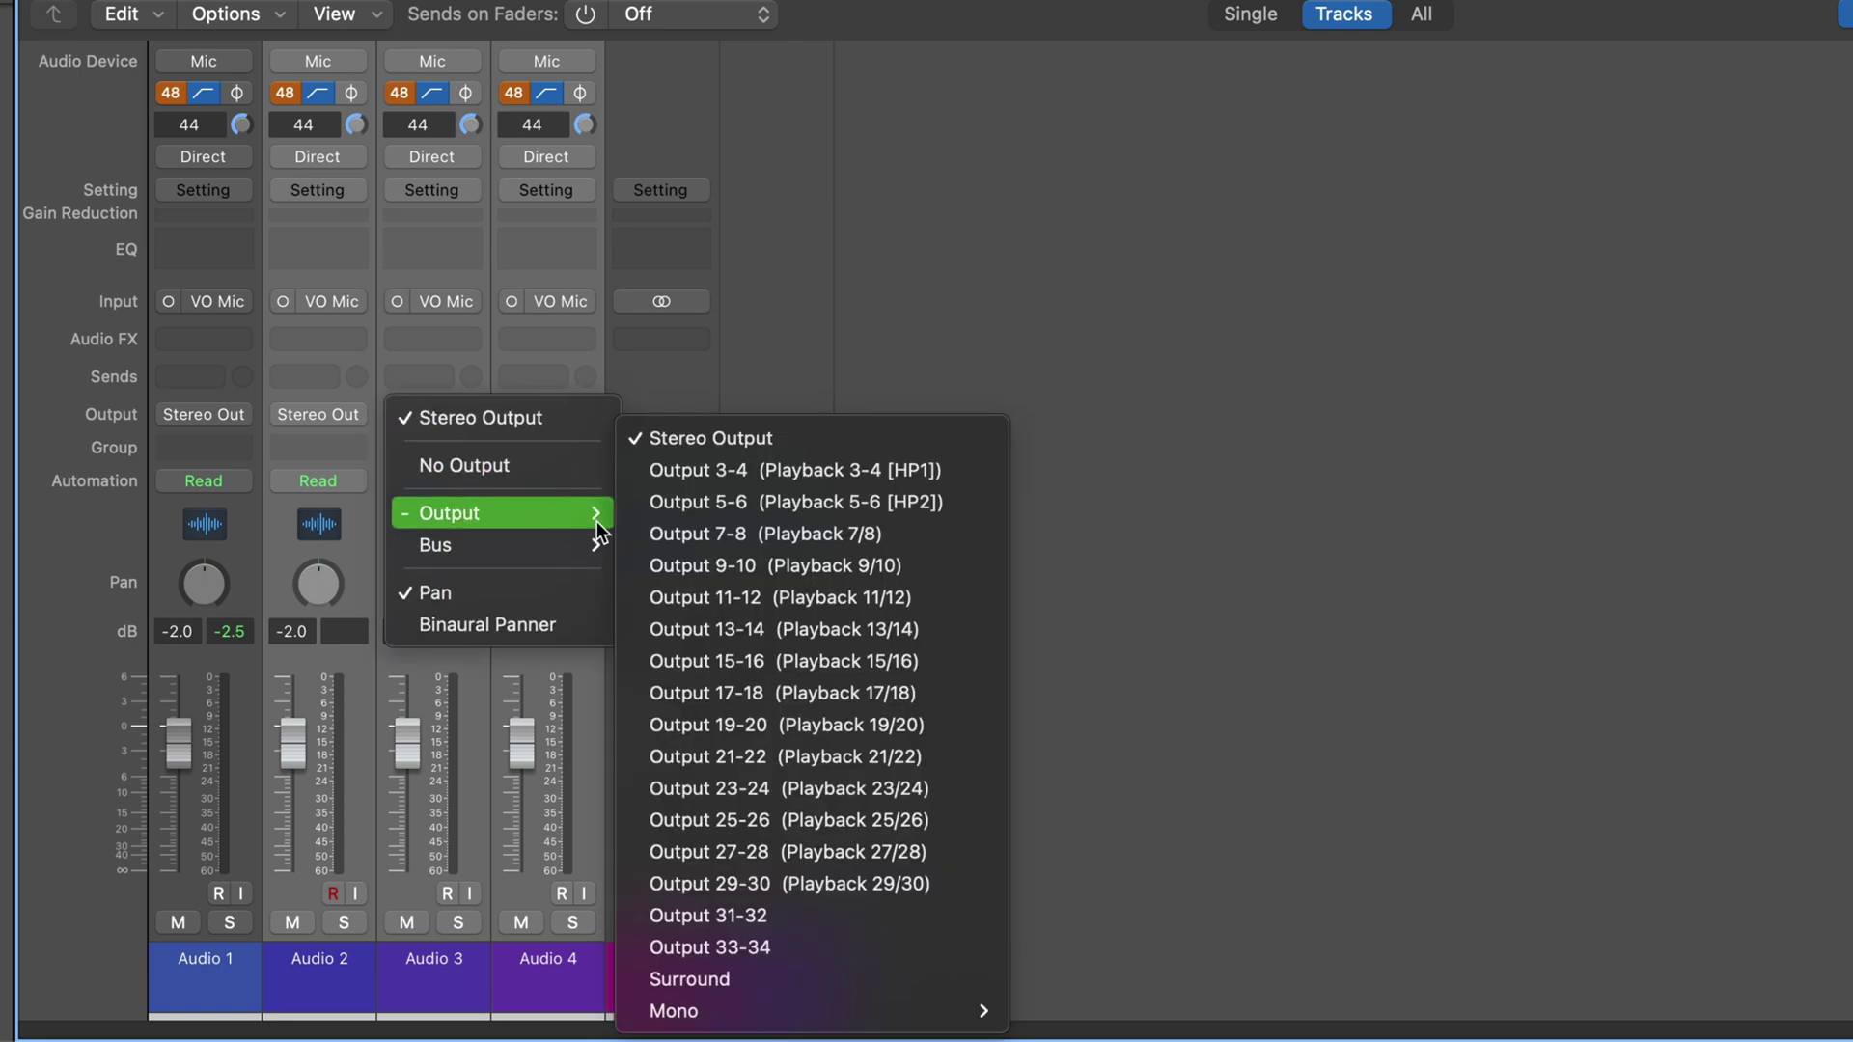
{"action": "left_click", "coordinate": [786, 979]}
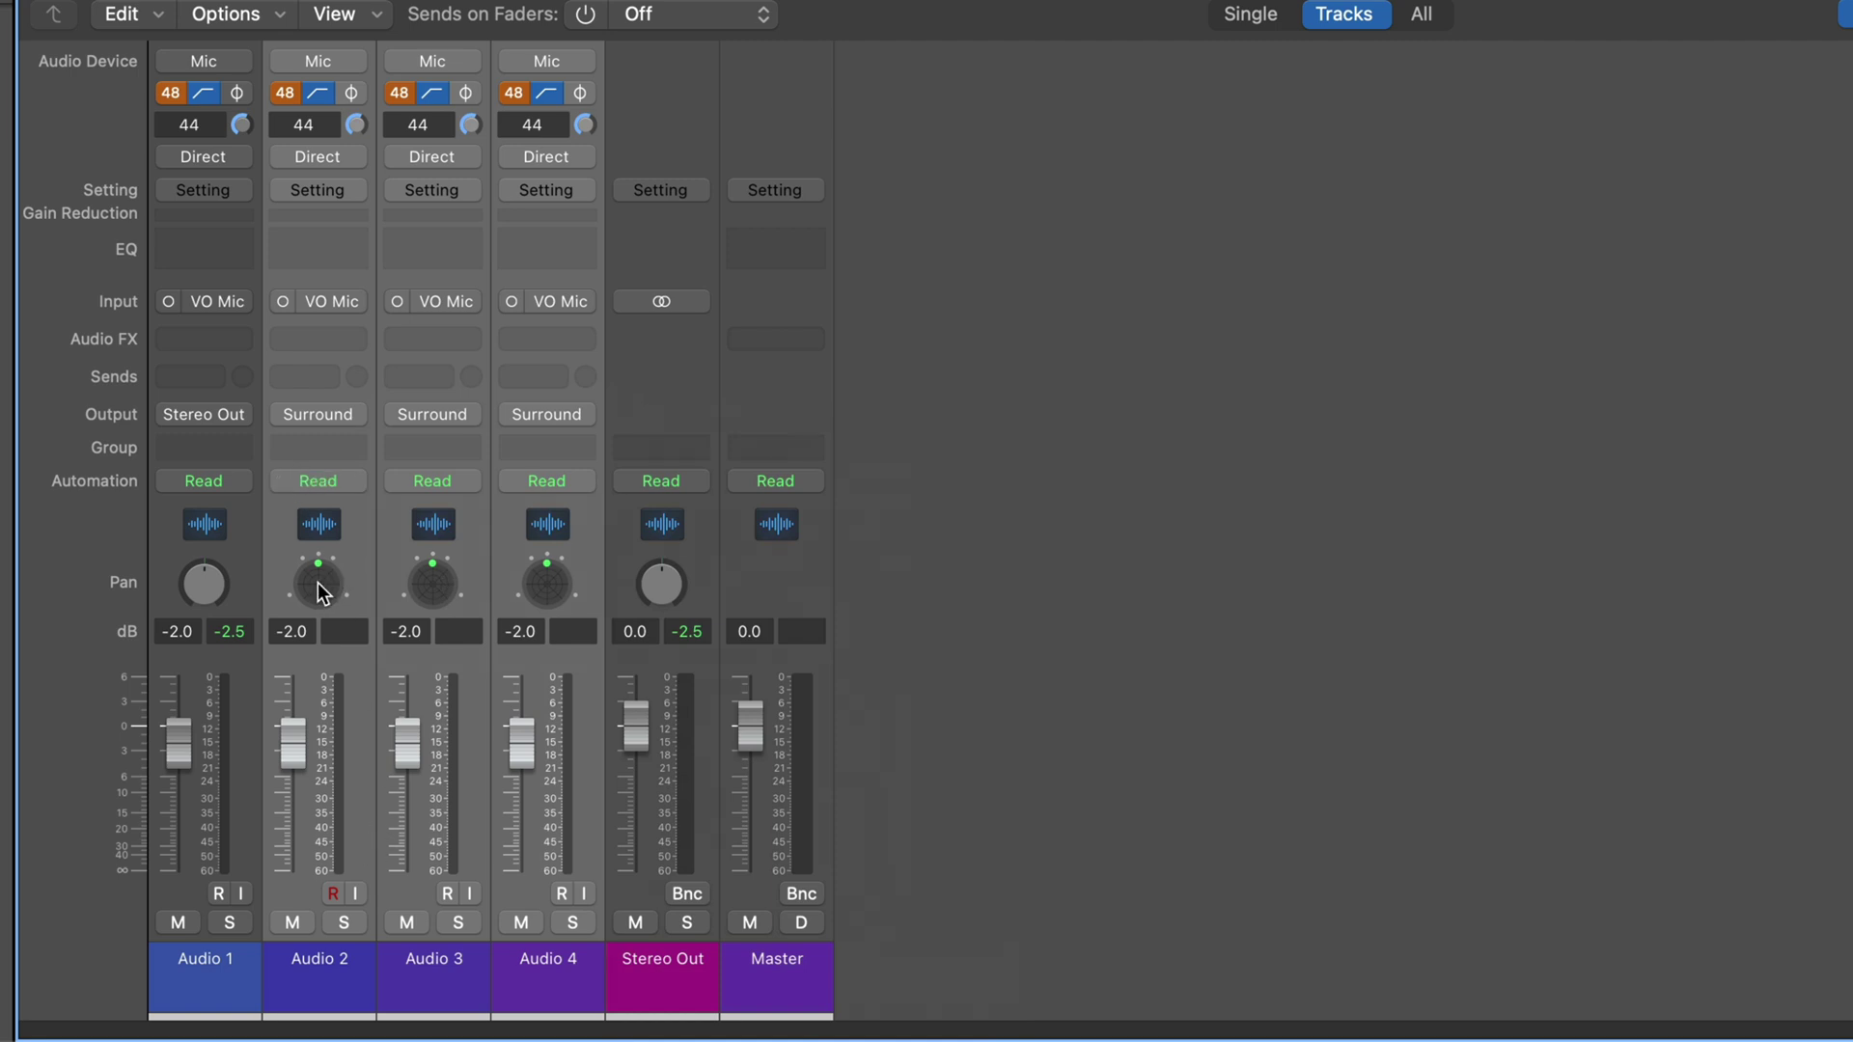
Pan Audio 2 in its surround panner to a +1.5° angle.
{"action": "double_click", "coordinate": [358, 610]}
{"action": "left_click_drag", "start_coordinate": [978, 111], "coordinate": [864, 134]}
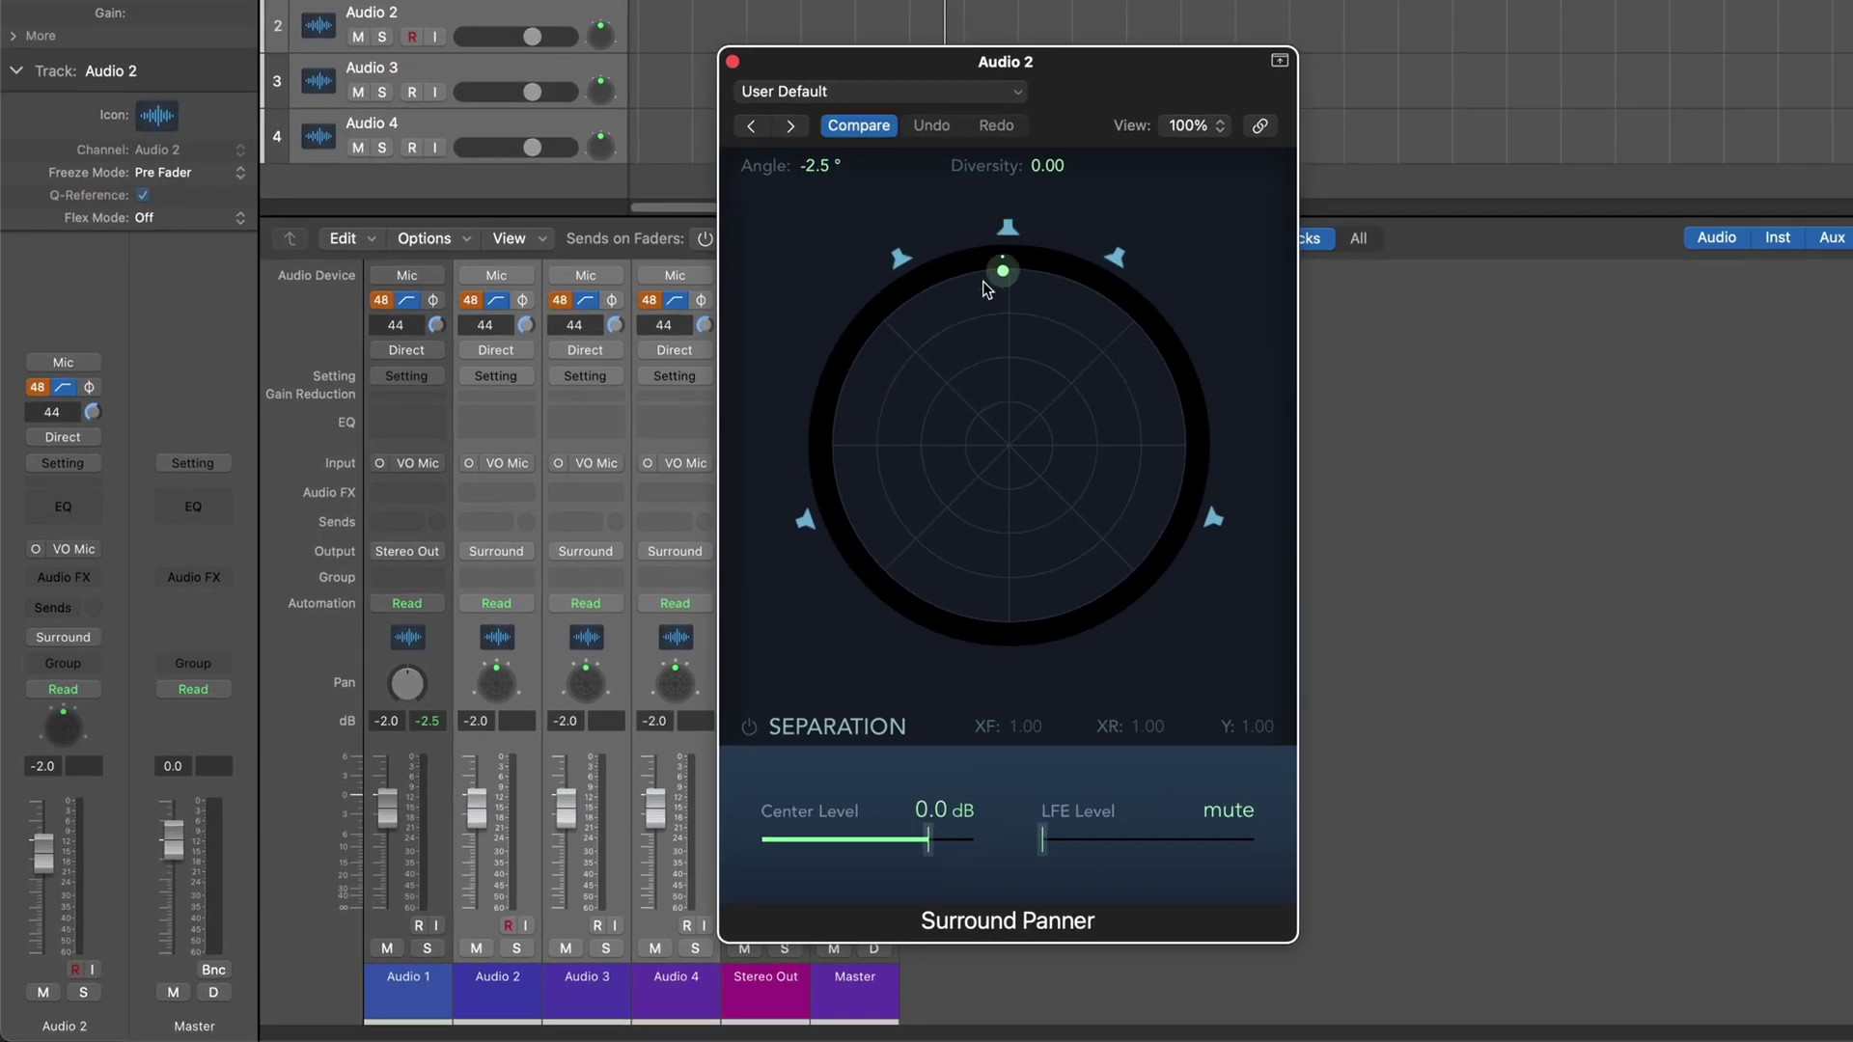
{"action": "left_click_drag", "start_coordinate": [914, 298], "coordinate": [1013, 287]}
{"action": "left_click", "coordinate": [666, 152]}
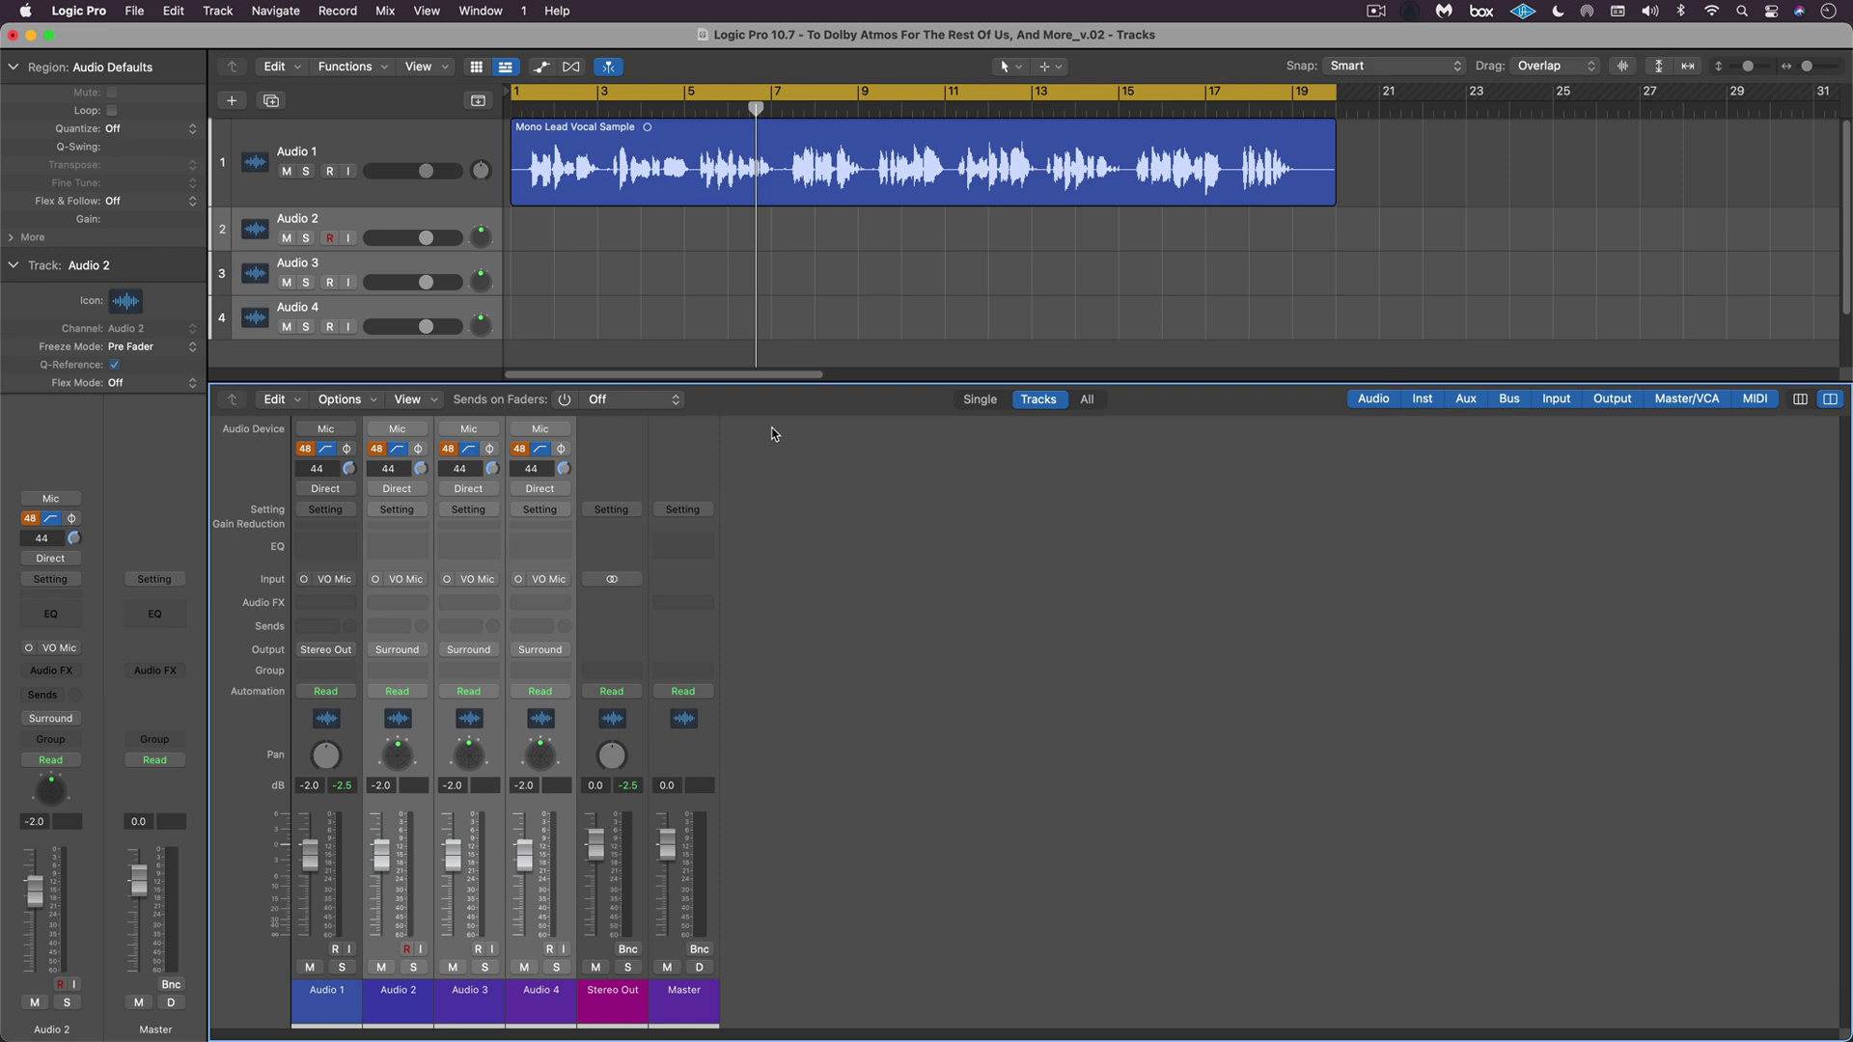
Check the Output assignments' surround format list, leaving it at 5.1 (ITU 775).
{"action": "key", "text": "super+comma"}
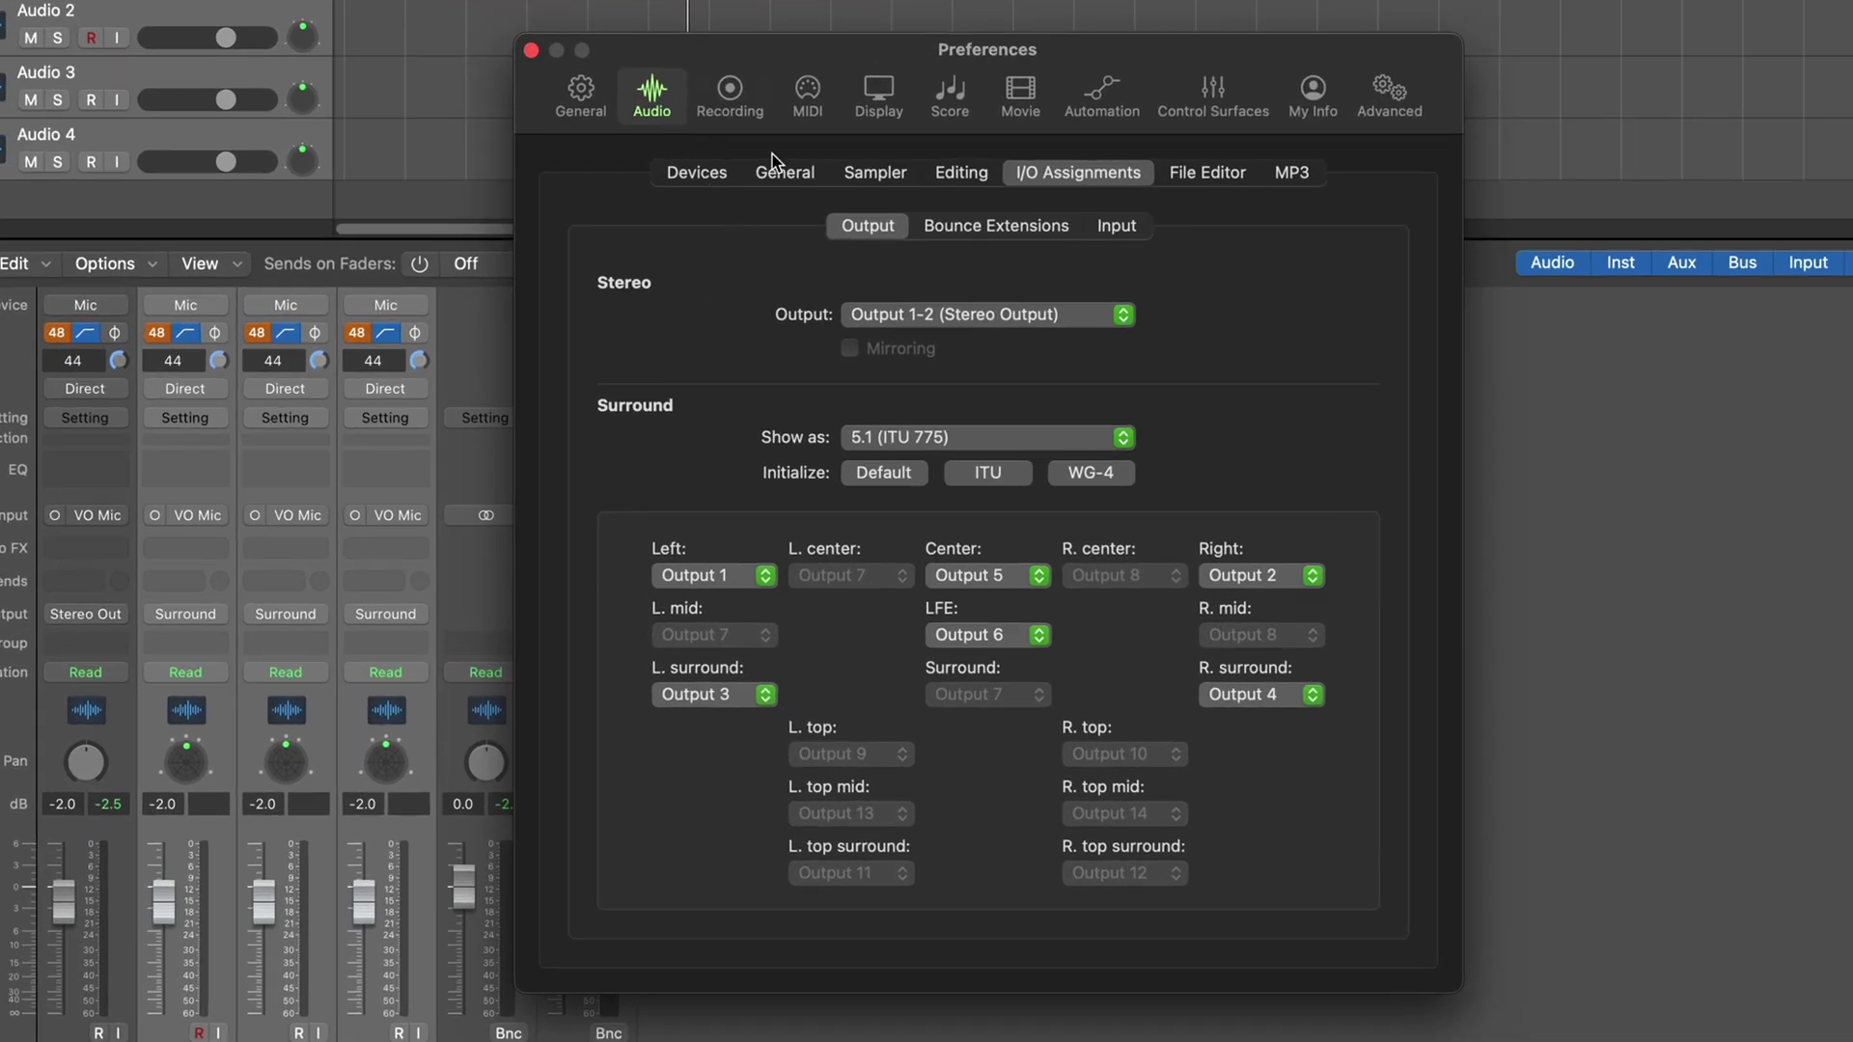
{"action": "left_click", "coordinate": [968, 436]}
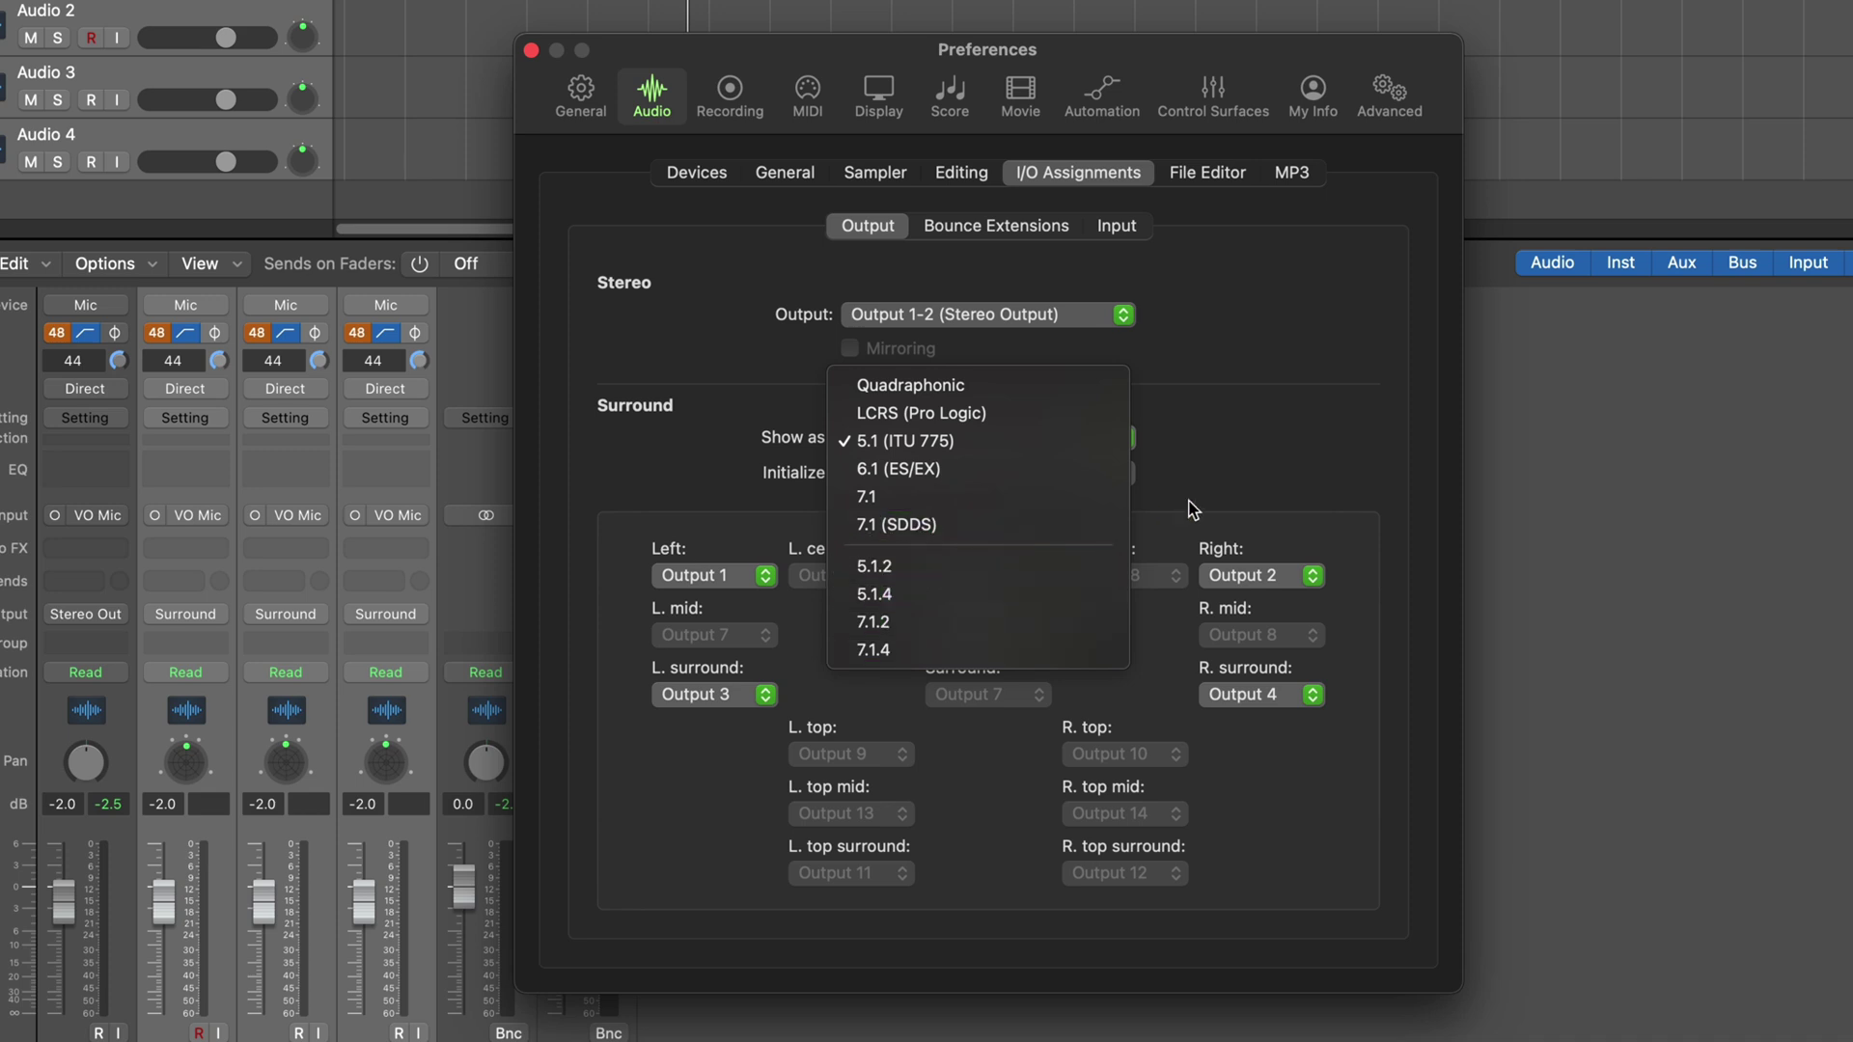
{"action": "left_click", "coordinate": [1280, 487]}
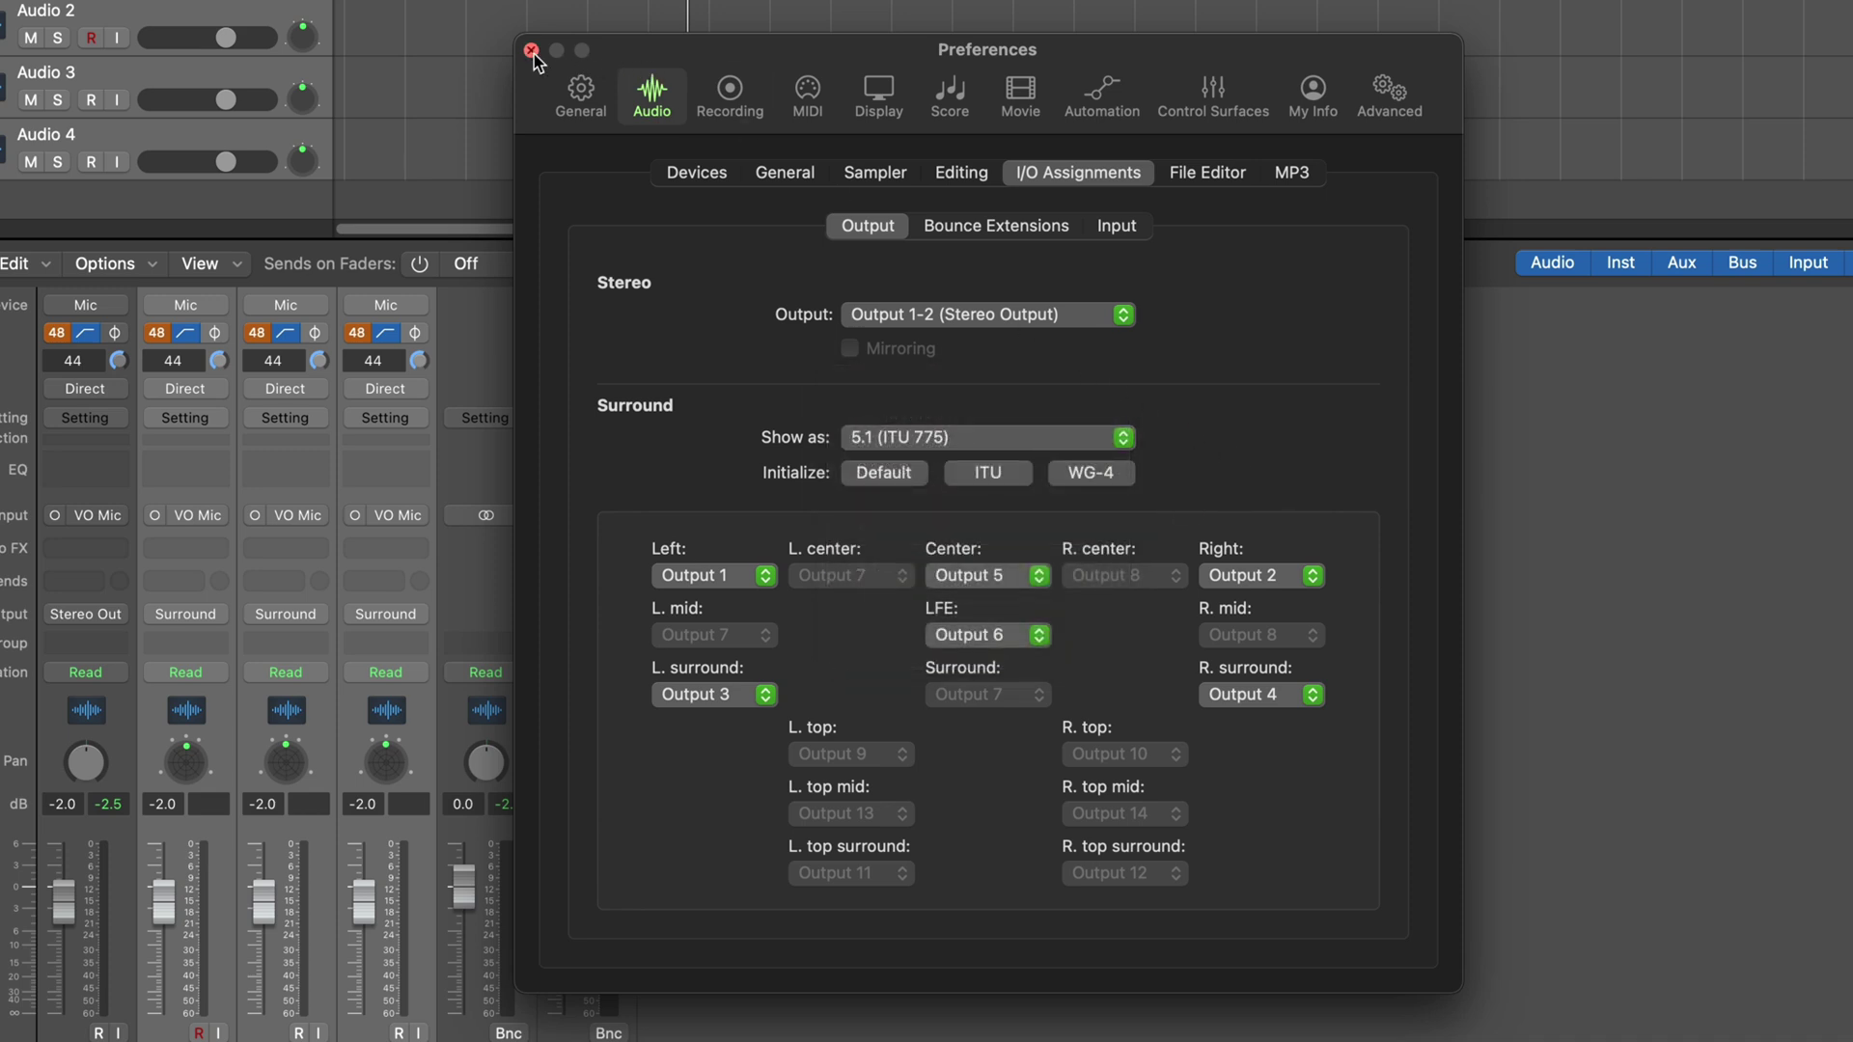
Close Preferences and place Audio 4 near front centre in its surround panner.
{"action": "left_click", "coordinate": [530, 49]}
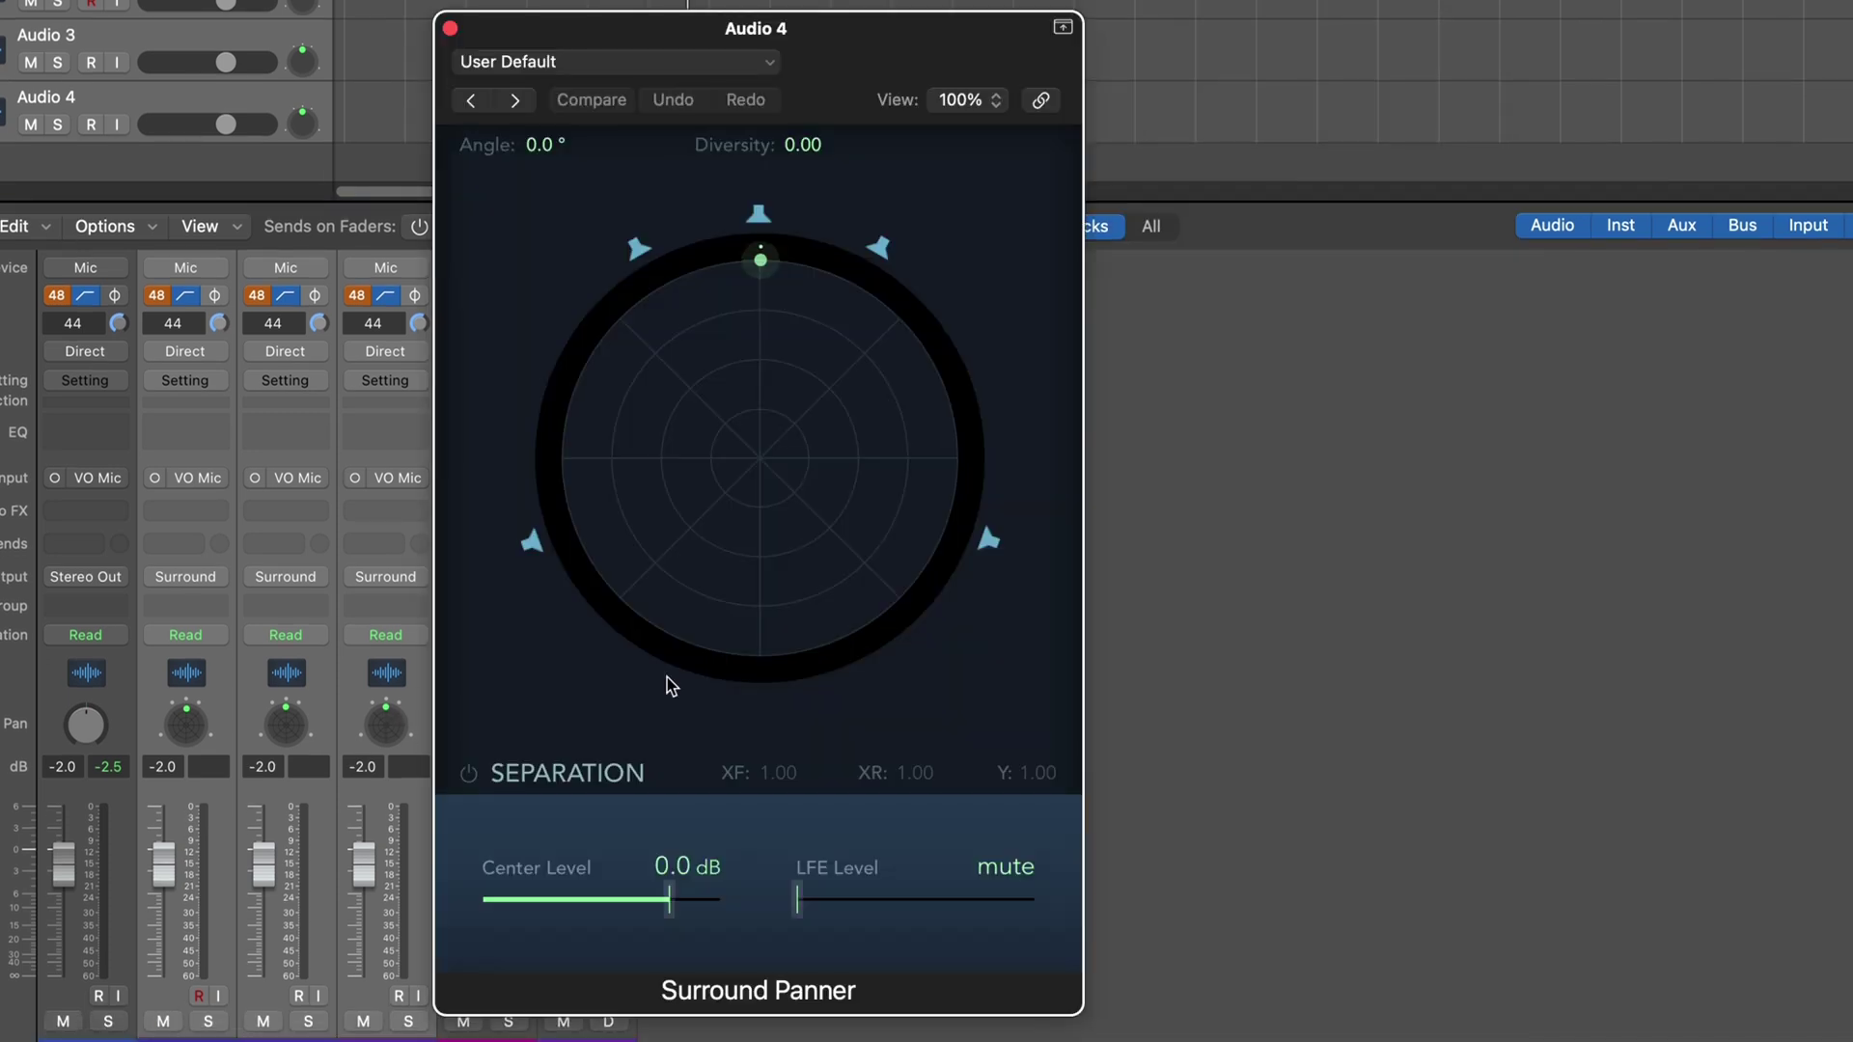
{"action": "double_click", "coordinate": [386, 762]}
{"action": "mouse_move", "coordinate": [761, 259]}
{"action": "left_mouse_down"}
{"action": "mouse_move", "coordinate": [839, 328]}
{"action": "mouse_move", "coordinate": [744, 280]}
{"action": "mouse_move", "coordinate": [760, 260]}
{"action": "left_mouse_up"}
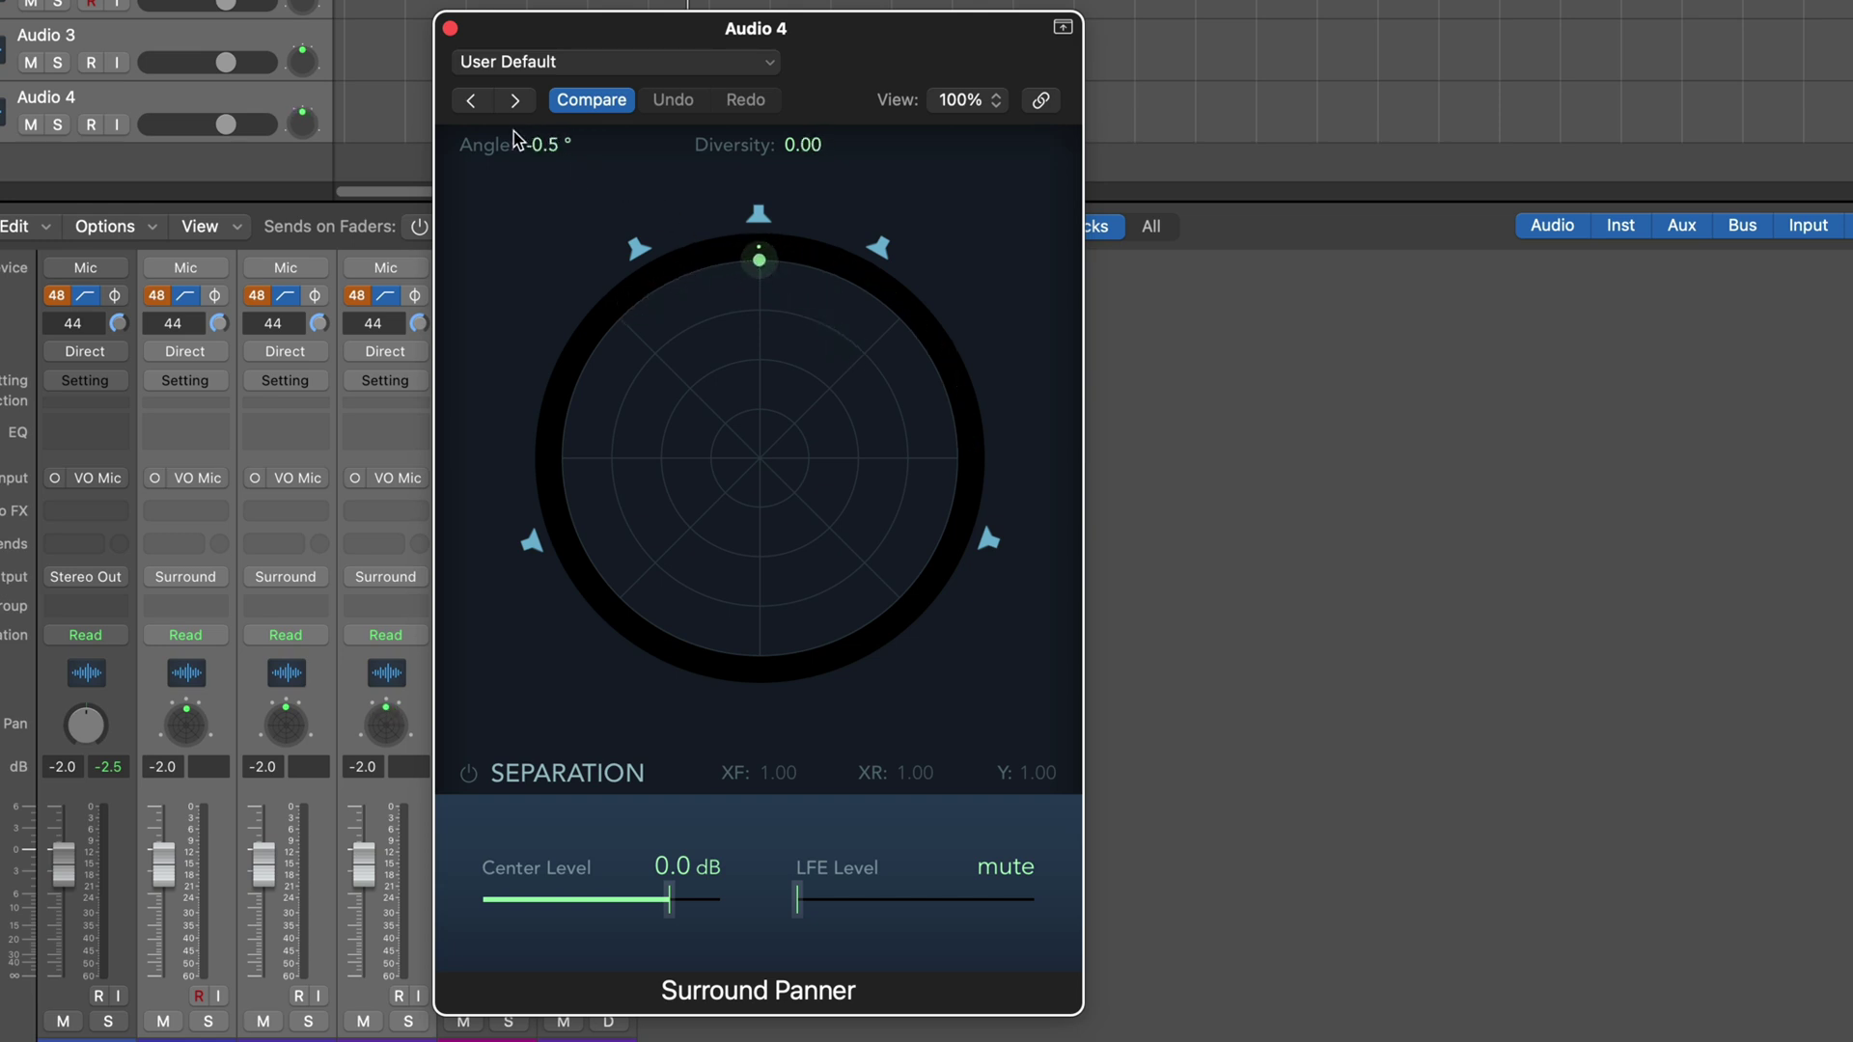
{"action": "left_click", "coordinate": [450, 29]}
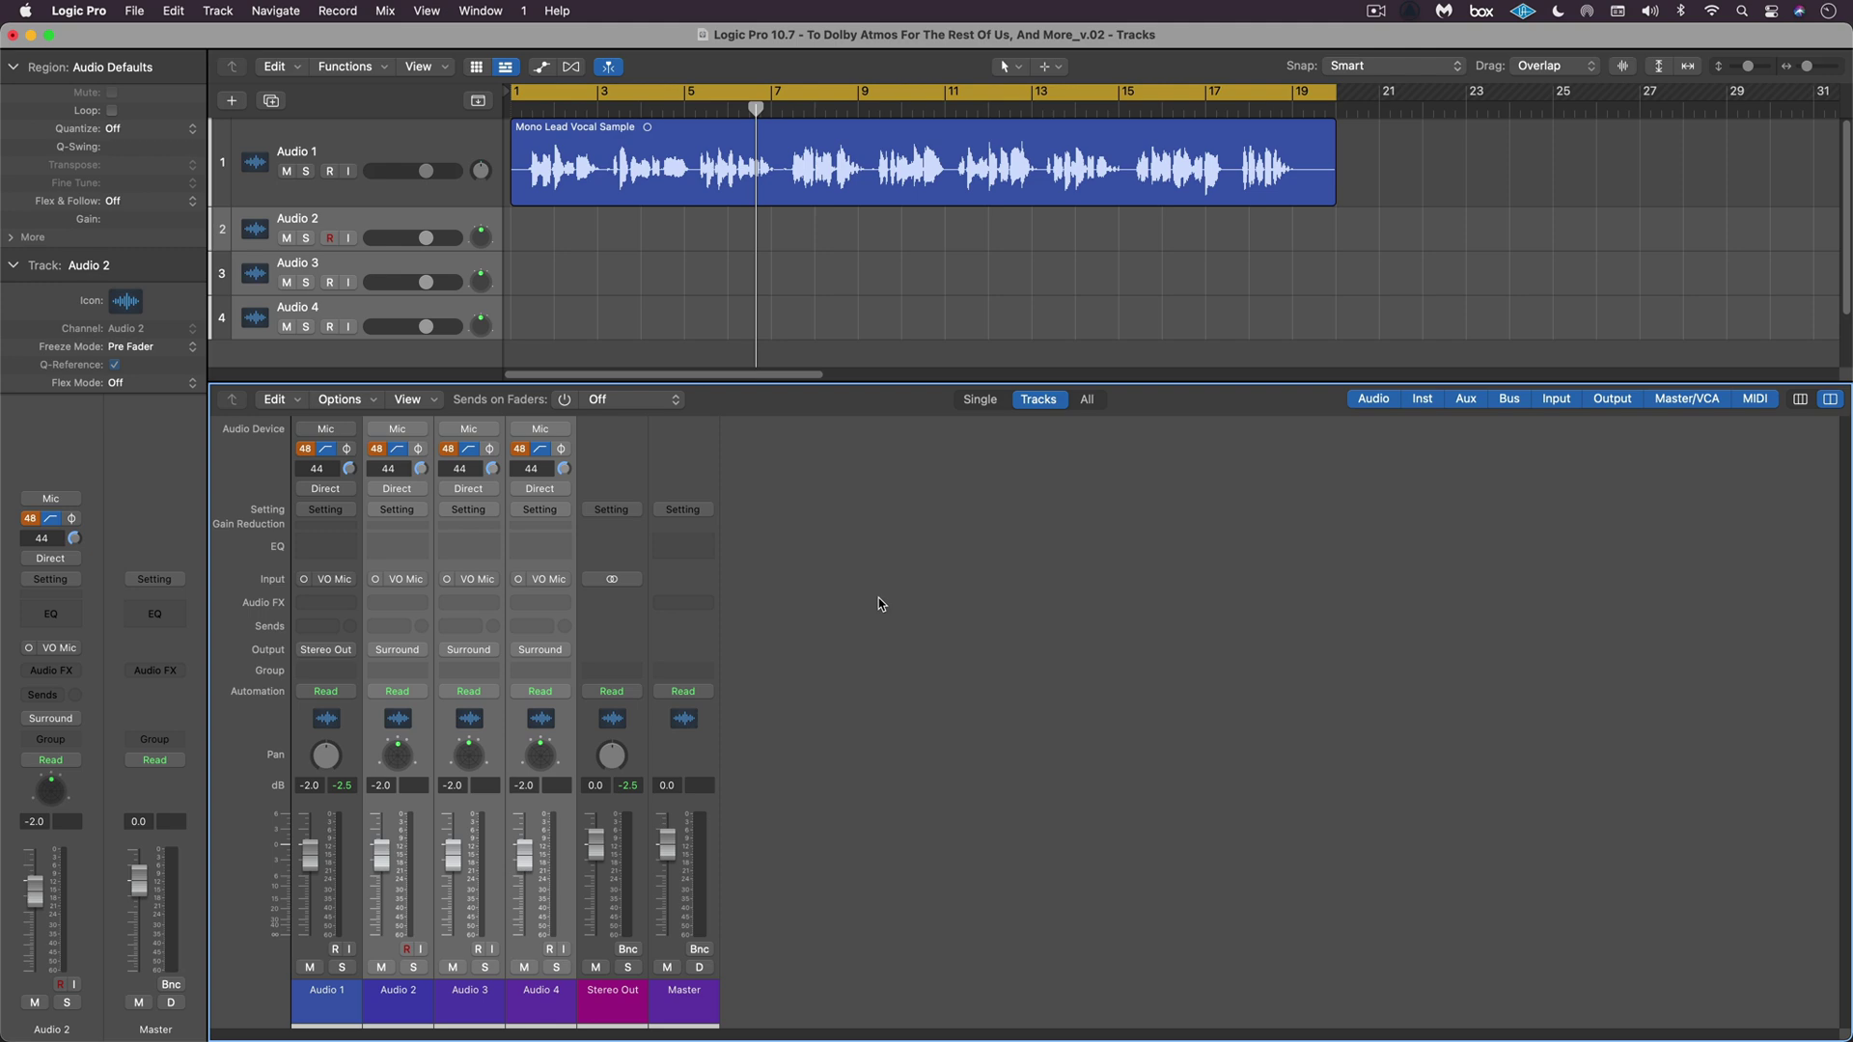
Set the project's Spatial Audio to Dolby Atmos, confirming the switch to 7.1.2.
{"action": "key", "text": "alt+p"}
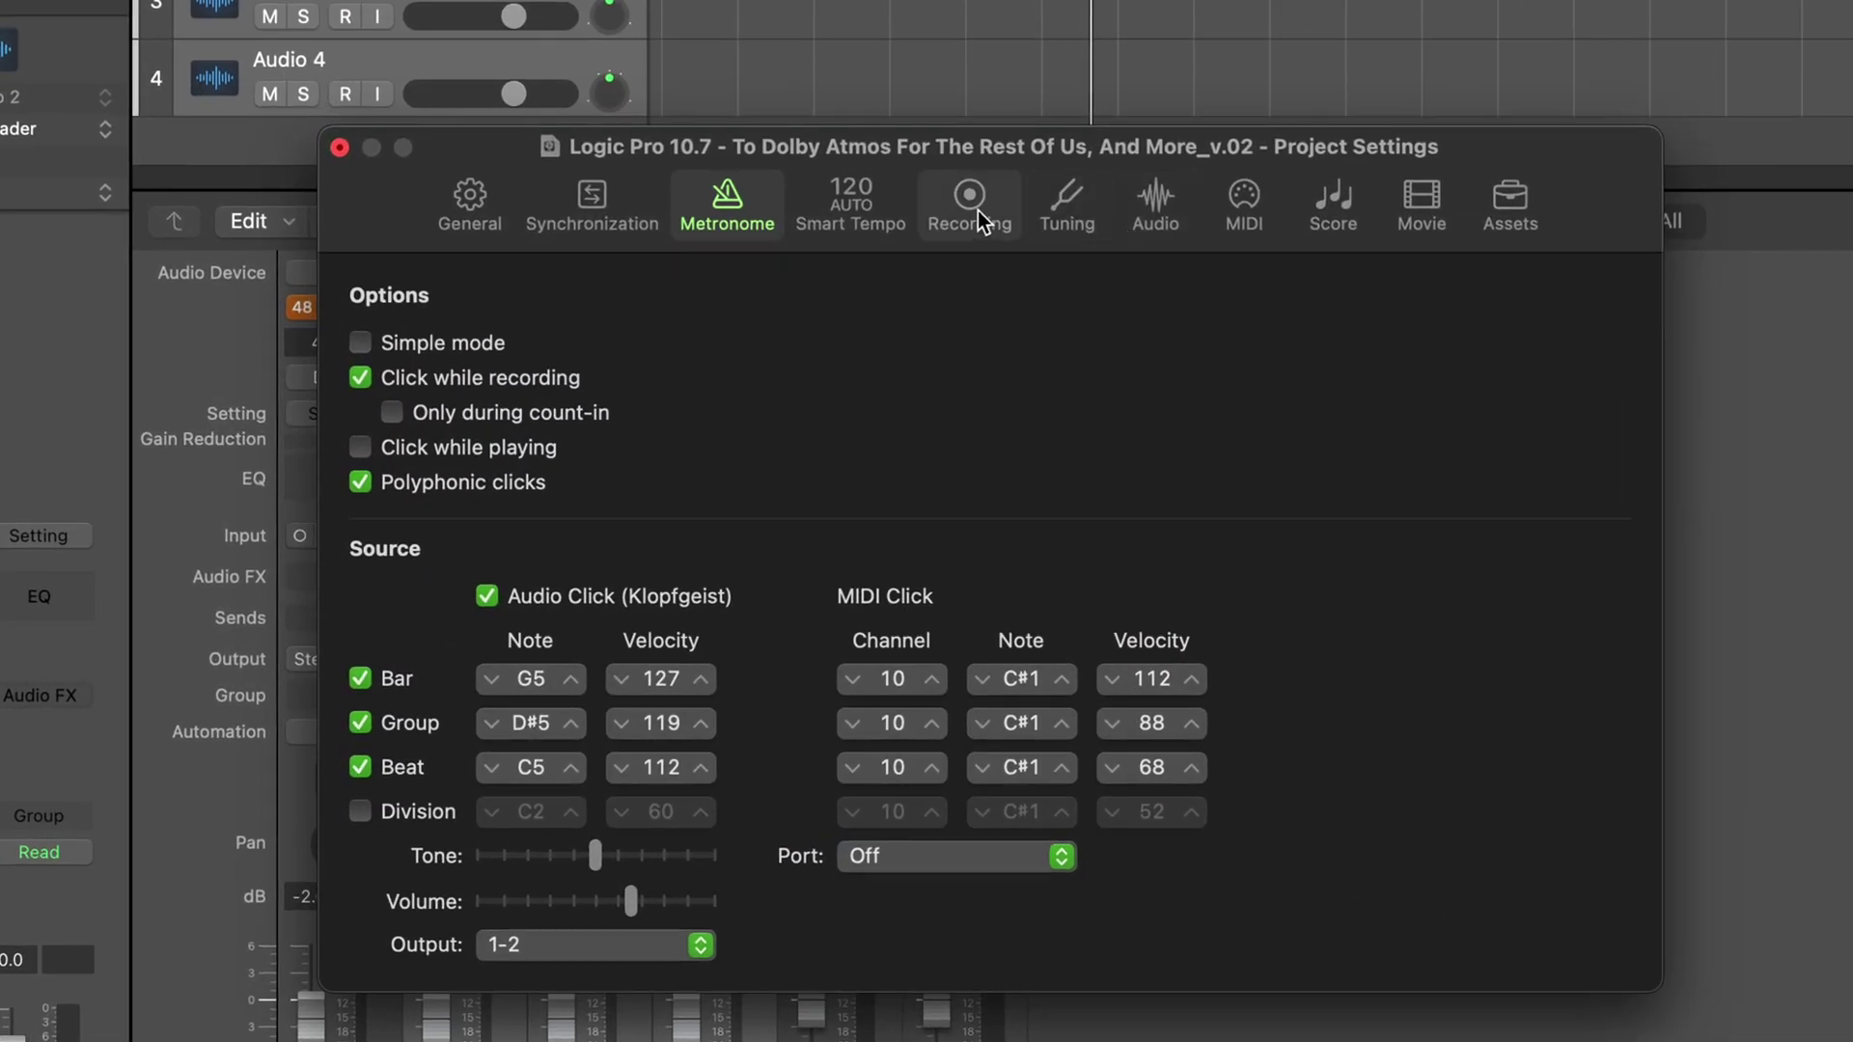
{"action": "left_click", "coordinate": [1156, 208]}
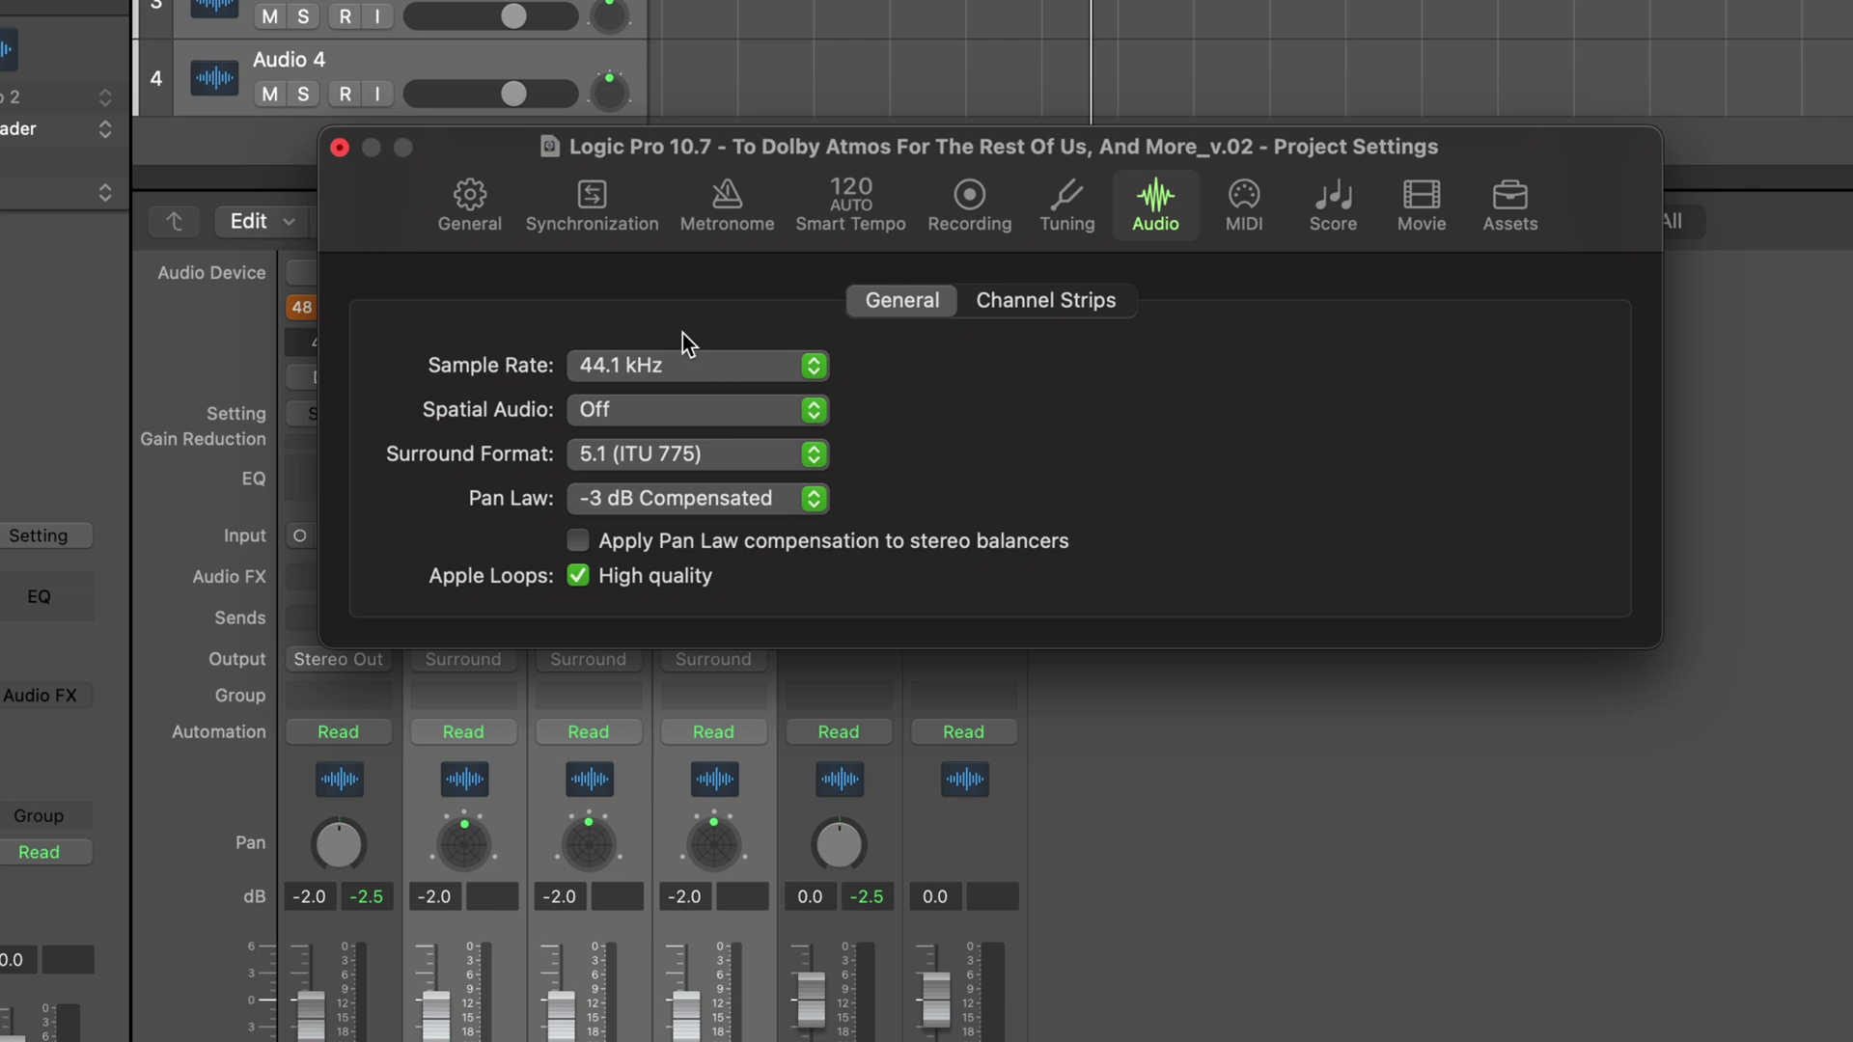
{"action": "left_click", "coordinate": [614, 406]}
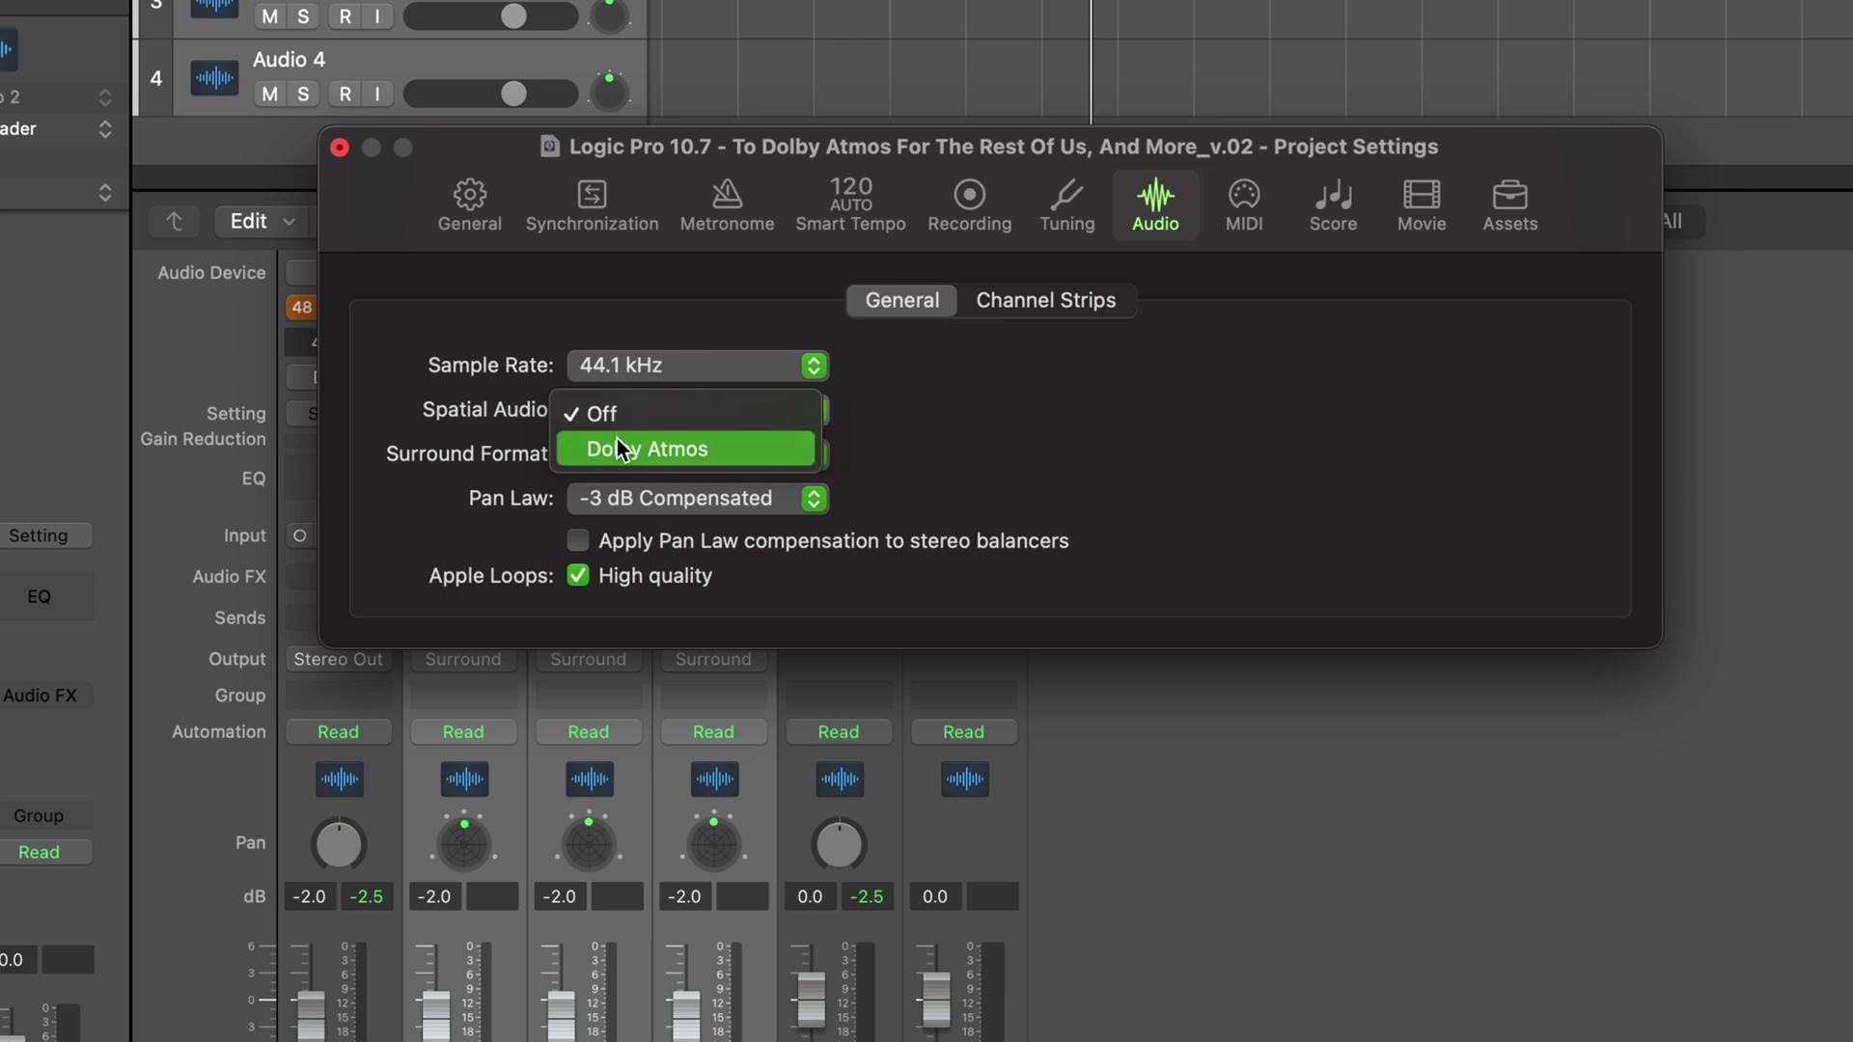
{"action": "left_click", "coordinate": [617, 438]}
{"action": "left_click", "coordinate": [1358, 183]}
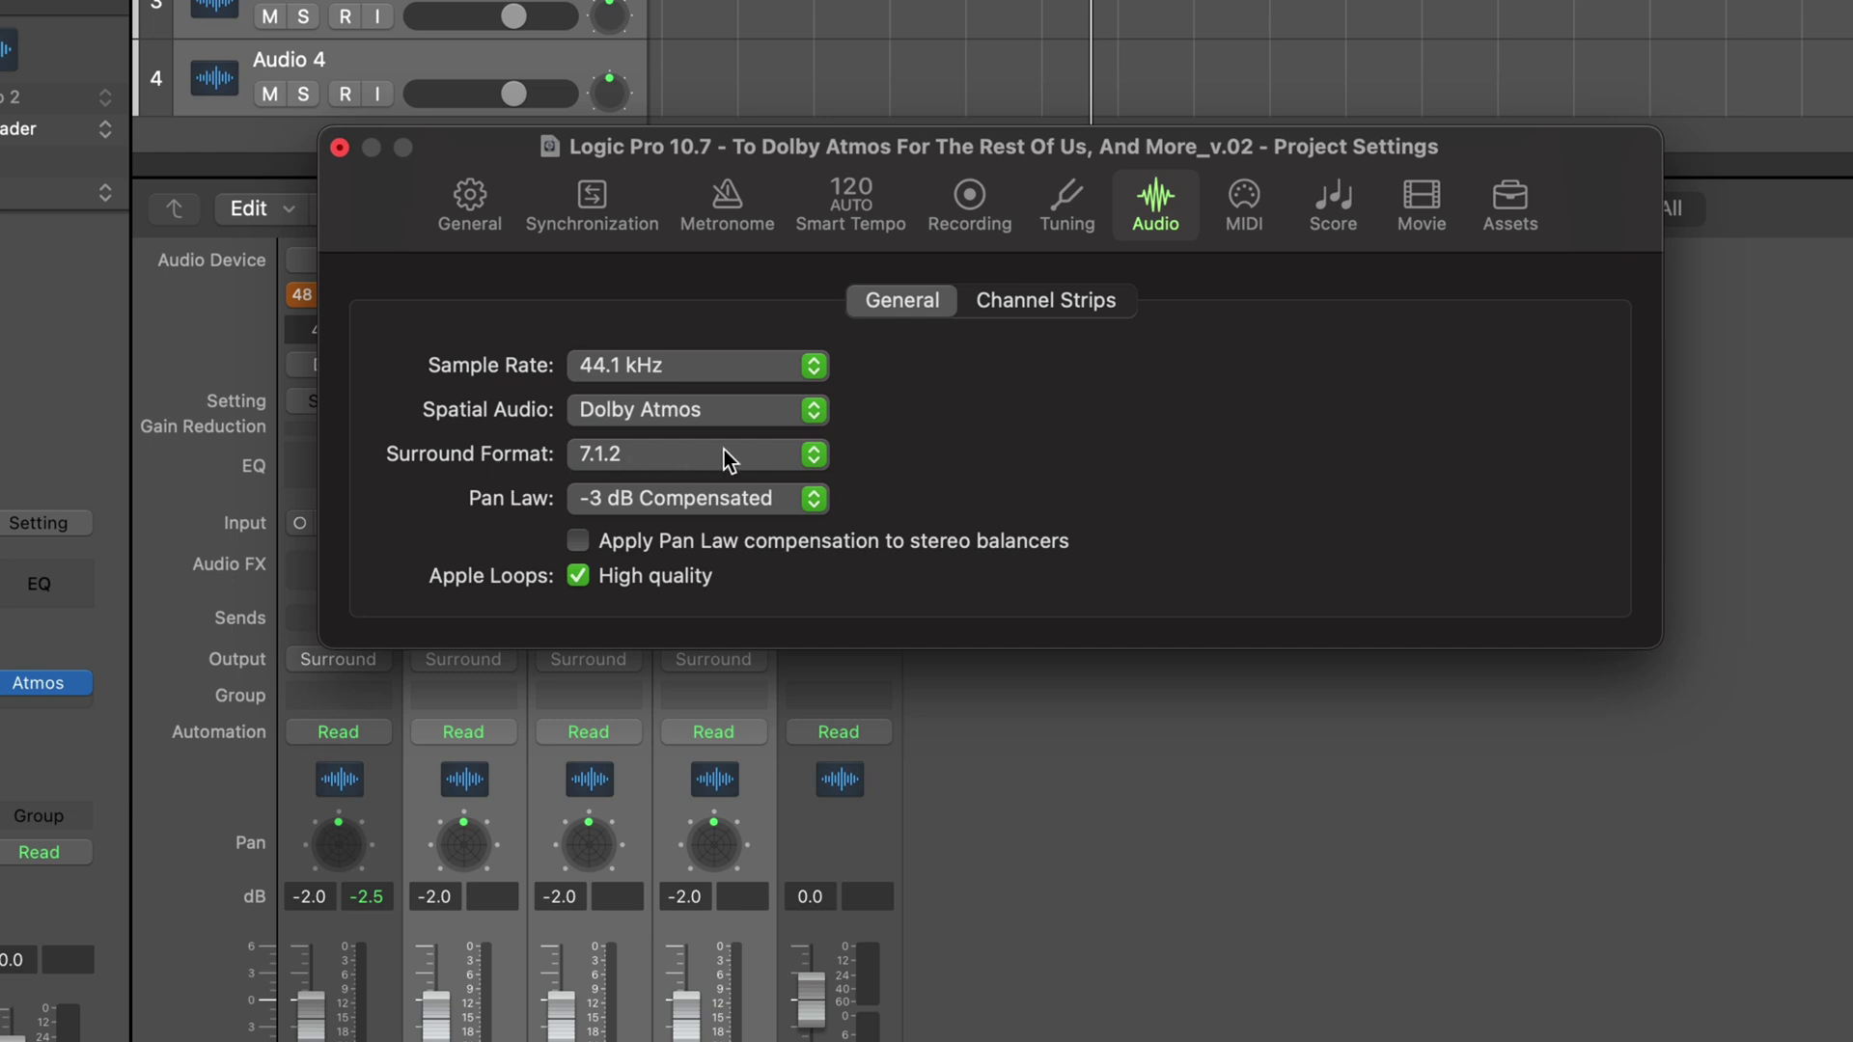
Close Project Settings and move Audio 3's surround puck to a -1.5° angle.
{"action": "left_click", "coordinate": [340, 148]}
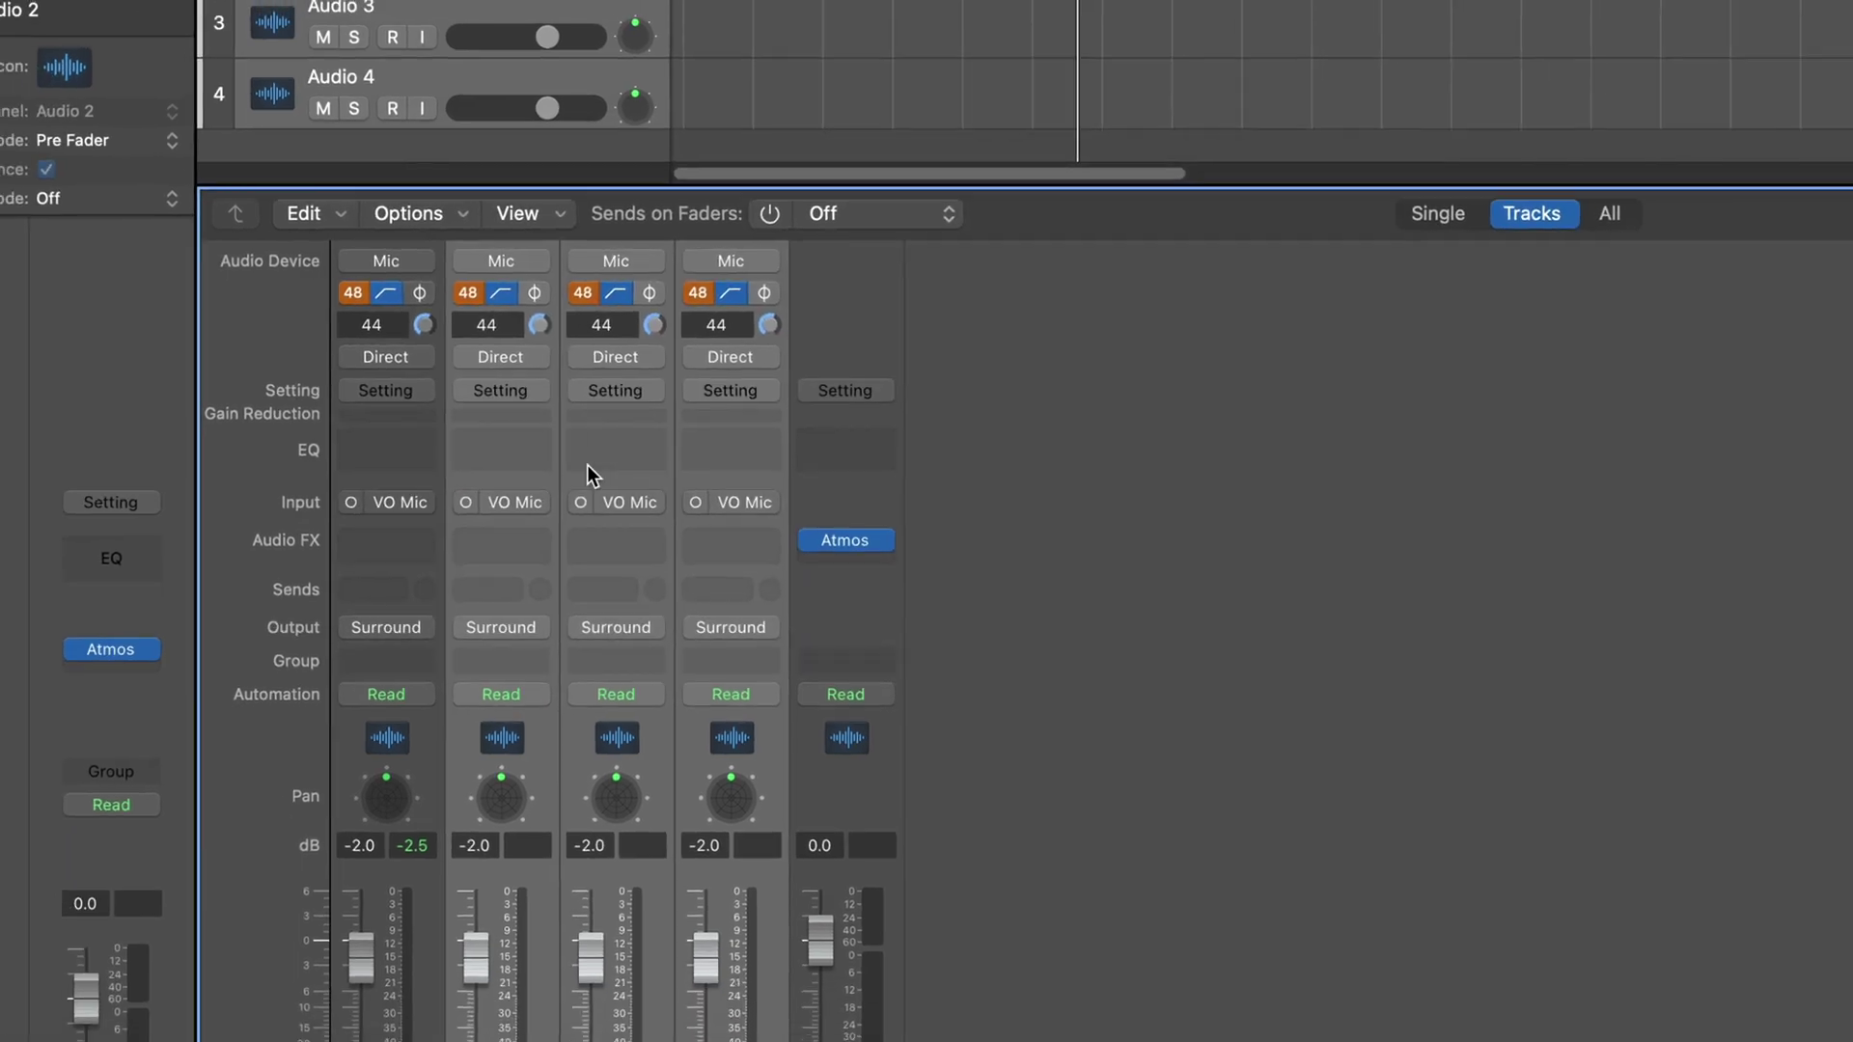
{"action": "double_click", "coordinate": [660, 731]}
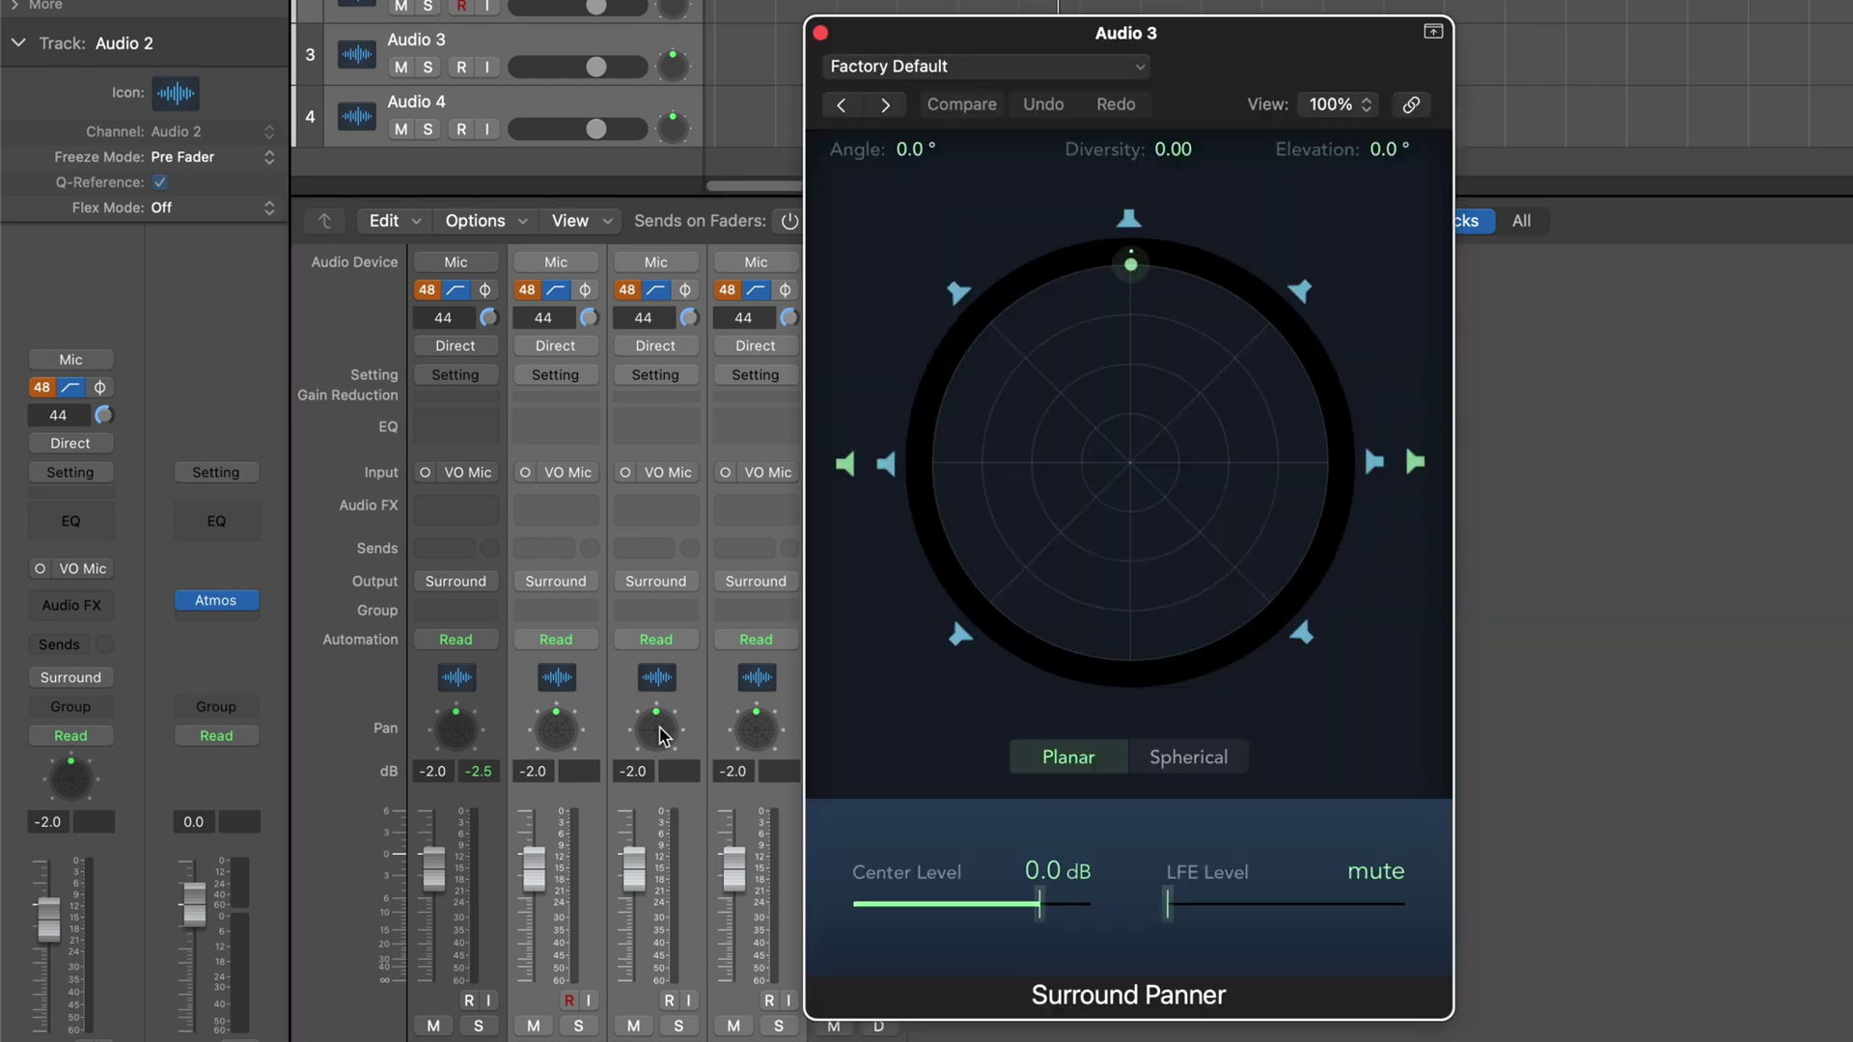
{"action": "mouse_move", "coordinate": [1130, 268]}
{"action": "left_mouse_down"}
{"action": "mouse_move", "coordinate": [980, 314]}
{"action": "mouse_move", "coordinate": [1233, 389]}
{"action": "mouse_move", "coordinate": [1125, 279]}
{"action": "left_mouse_up"}
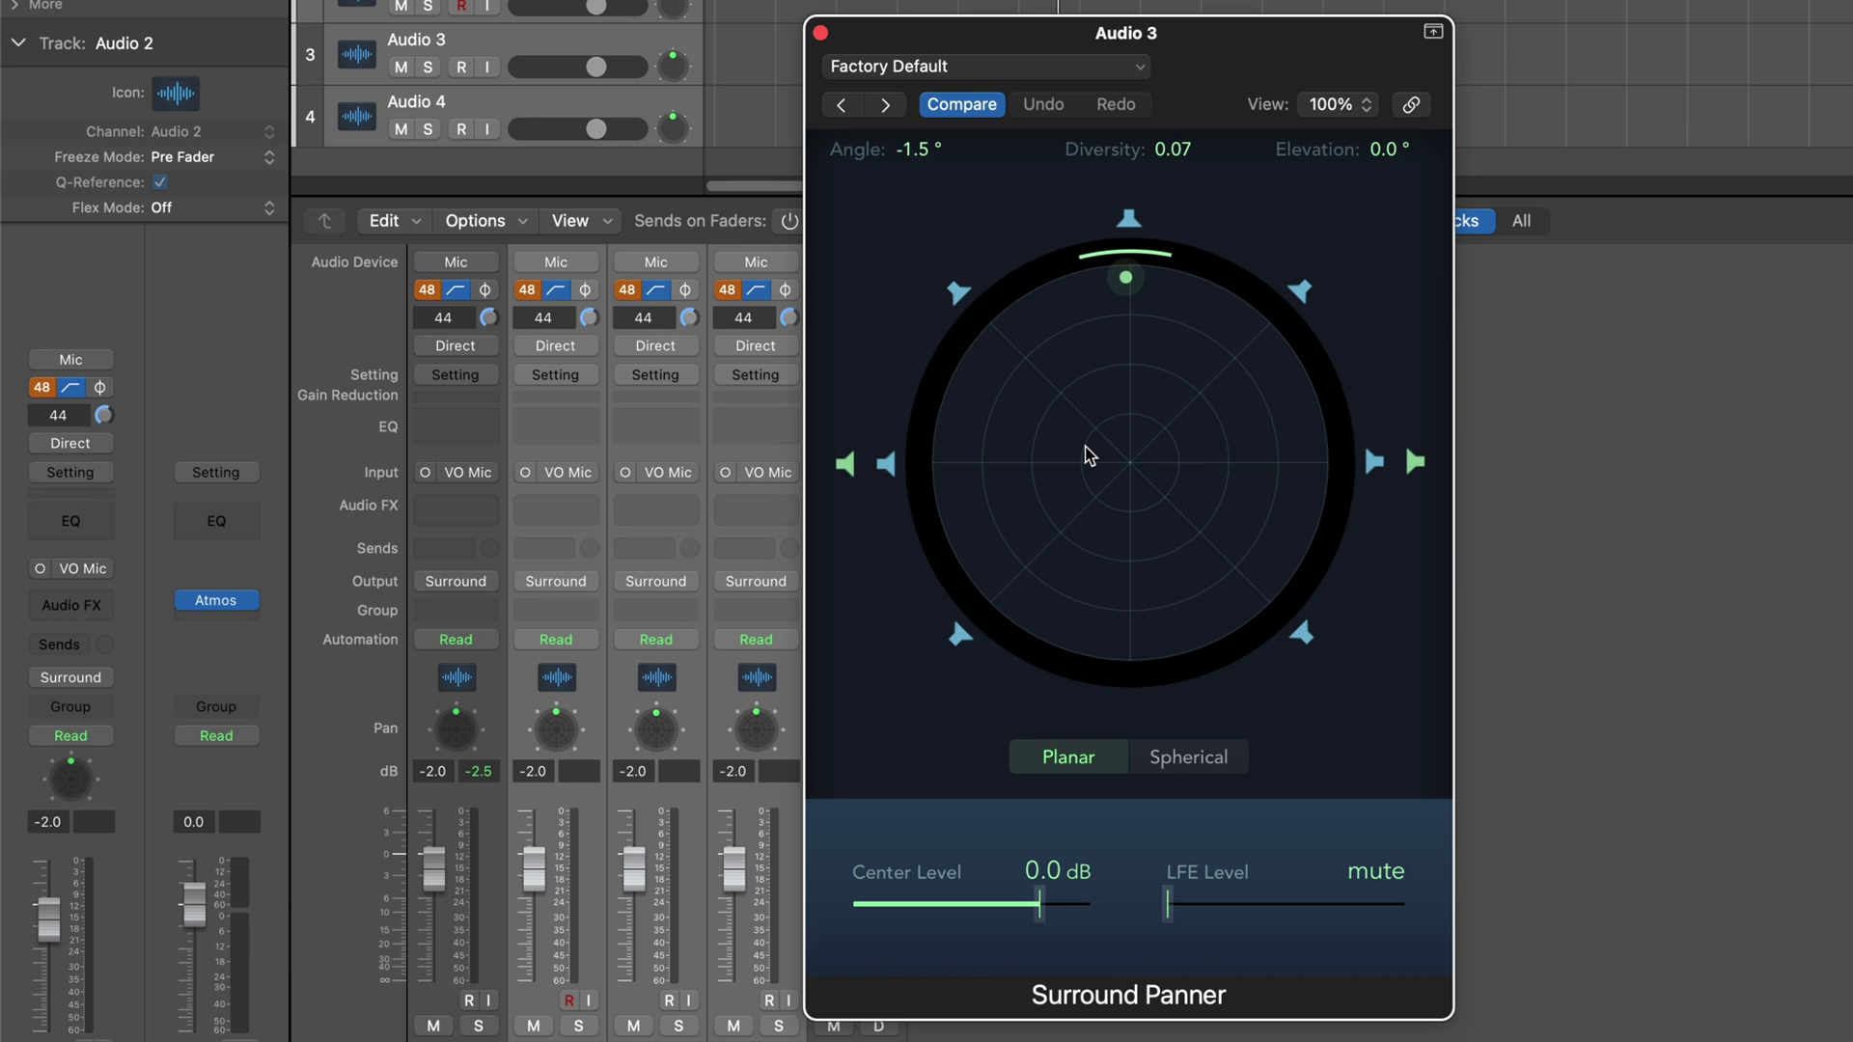
Switch Audio 3's panner to Spherical mode and raise its elevation to 5.5°.
{"action": "left_click", "coordinate": [1187, 758]}
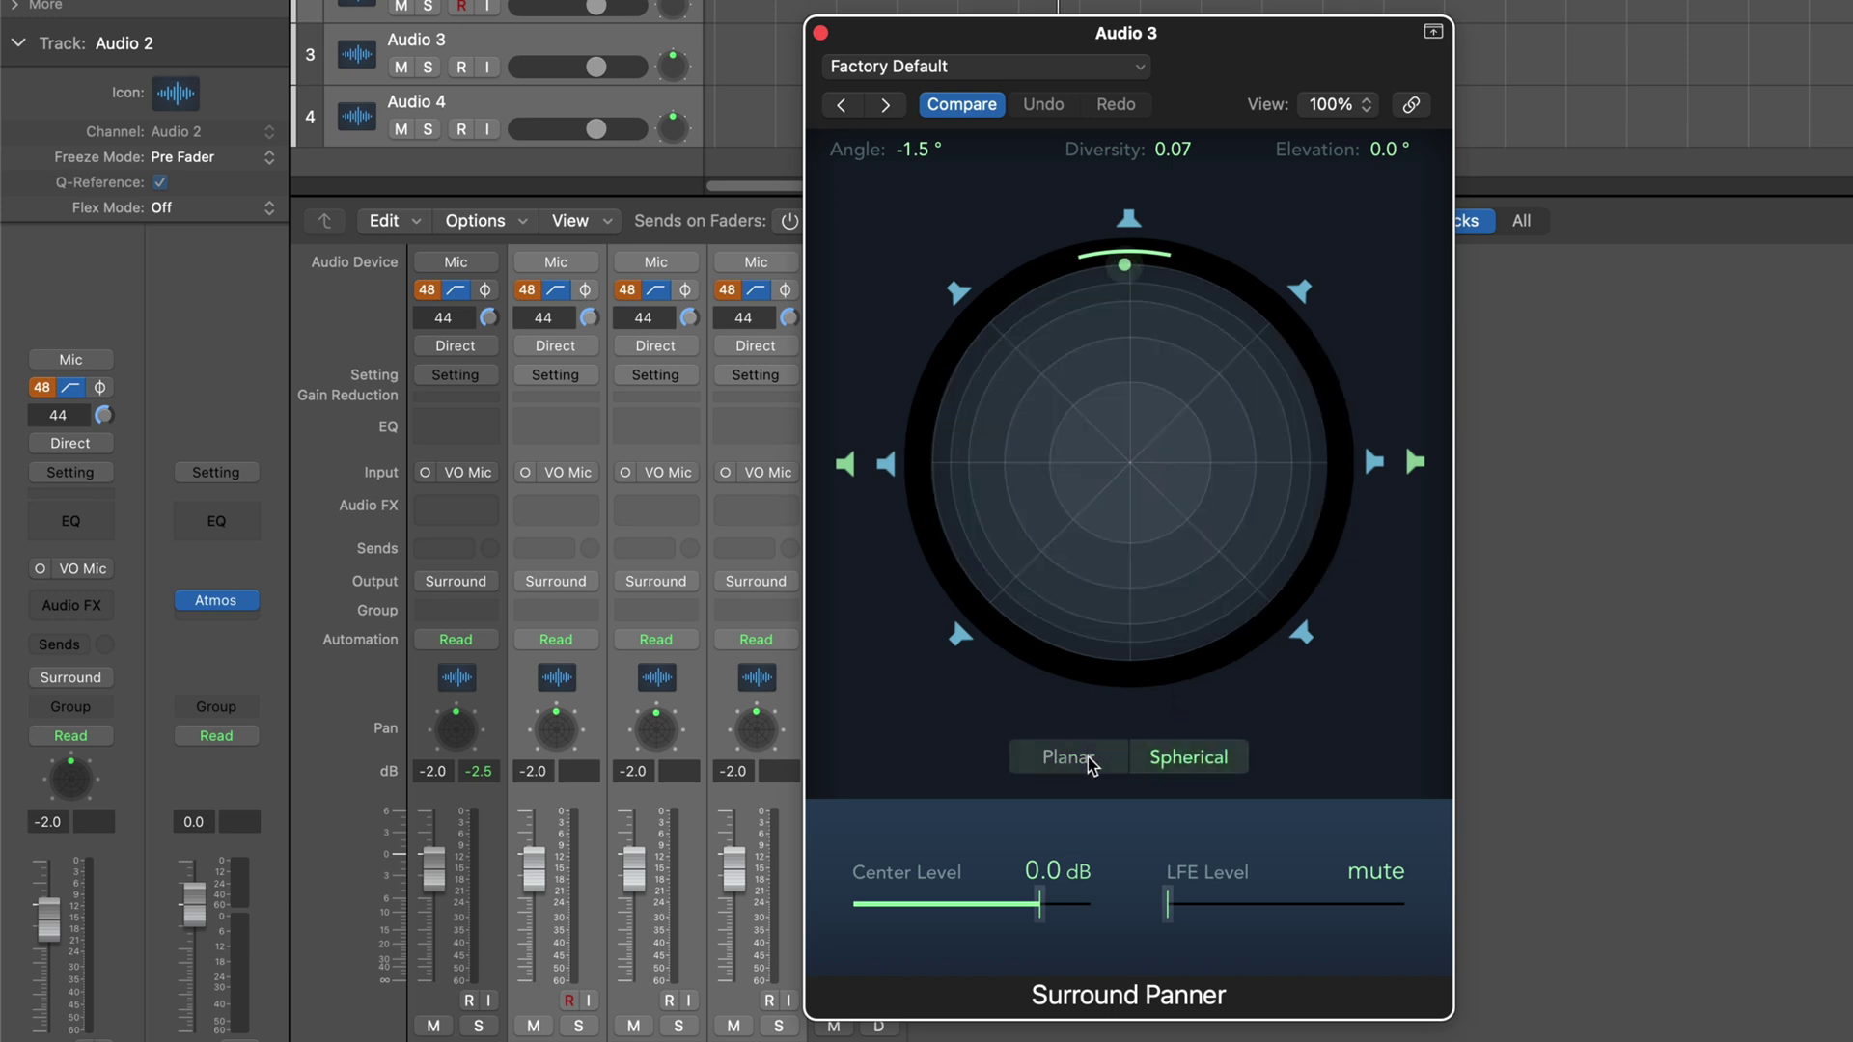
{"action": "left_click", "coordinate": [1067, 757]}
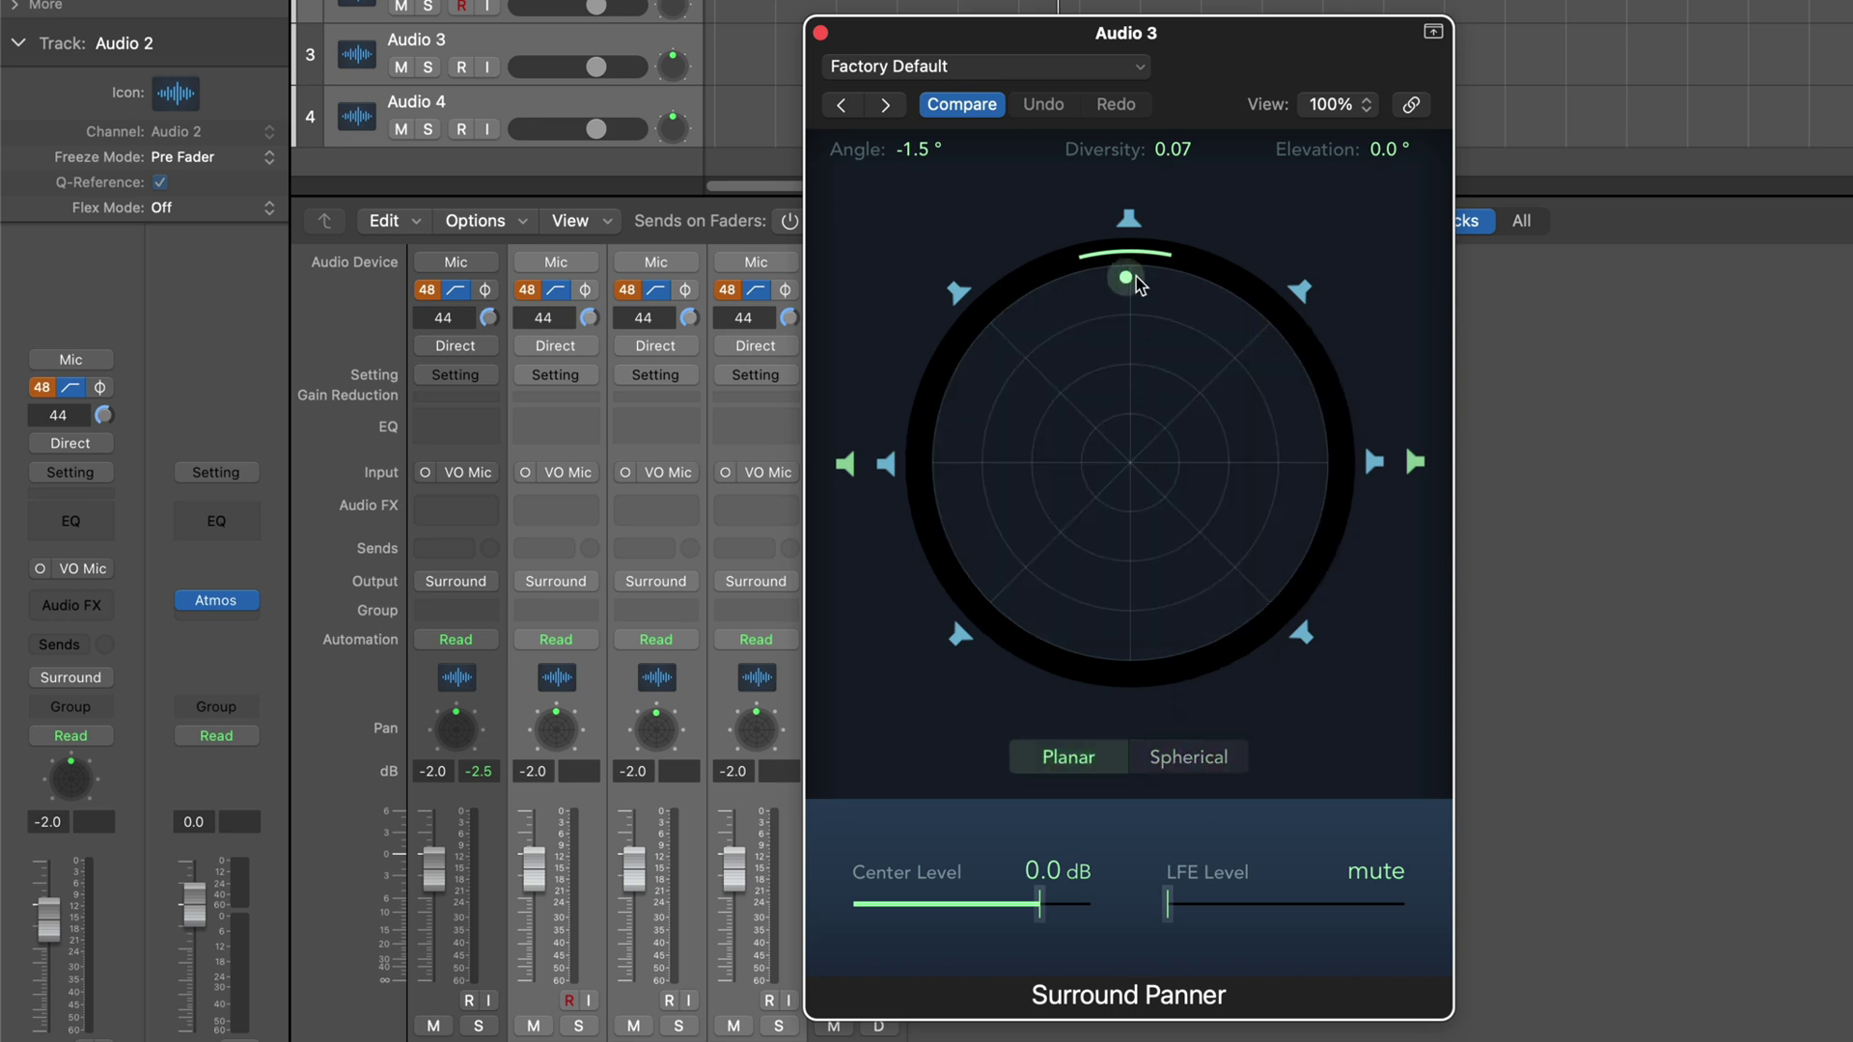
{"action": "left_click", "coordinate": [1195, 757]}
{"action": "mouse_move", "coordinate": [1125, 265]}
{"action": "left_mouse_down"}
{"action": "mouse_move", "coordinate": [1191, 478]}
{"action": "mouse_move", "coordinate": [1089, 451]}
{"action": "mouse_move", "coordinate": [1122, 482]}
{"action": "mouse_move", "coordinate": [1106, 375]}
{"action": "mouse_move", "coordinate": [1138, 314]}
{"action": "mouse_move", "coordinate": [1031, 328]}
{"action": "mouse_move", "coordinate": [1127, 284]}
{"action": "left_mouse_up"}
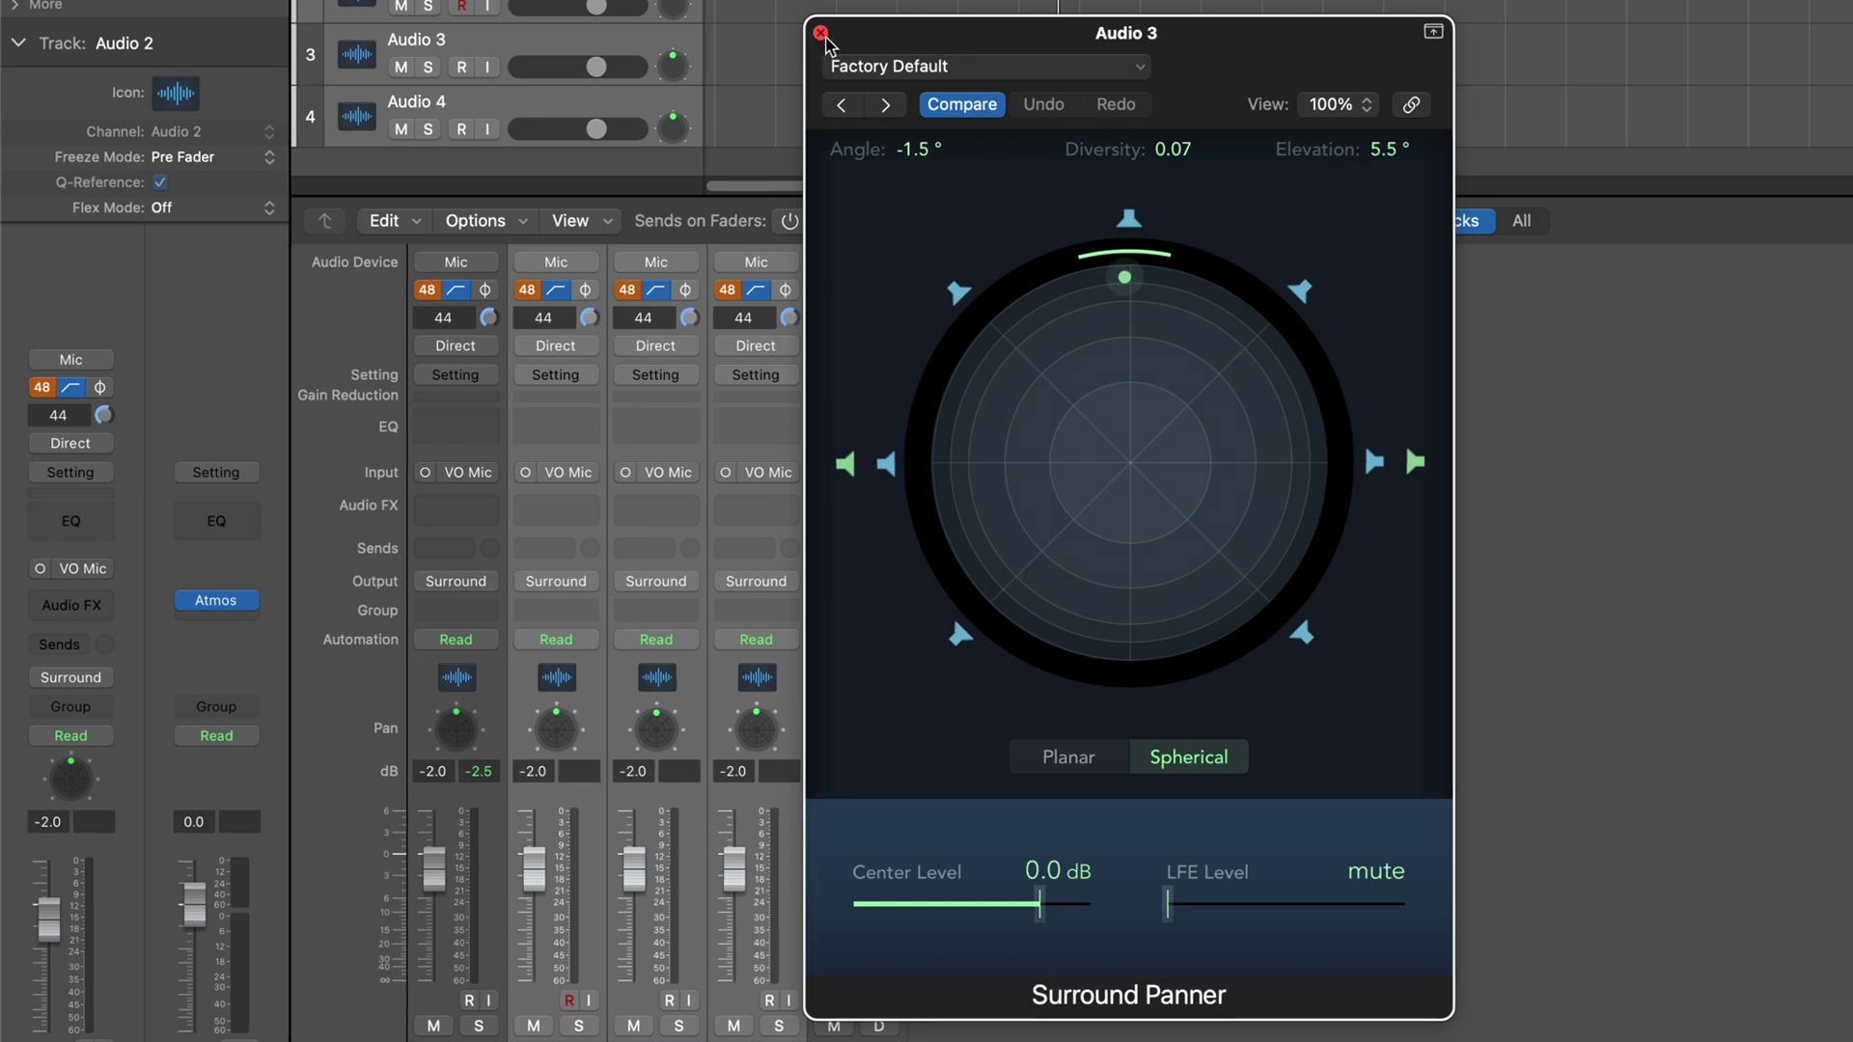
Close Audio 3's panner and set the Master's Dolby Atmos monitoring format to Binaural.
{"action": "left_click", "coordinate": [821, 34]}
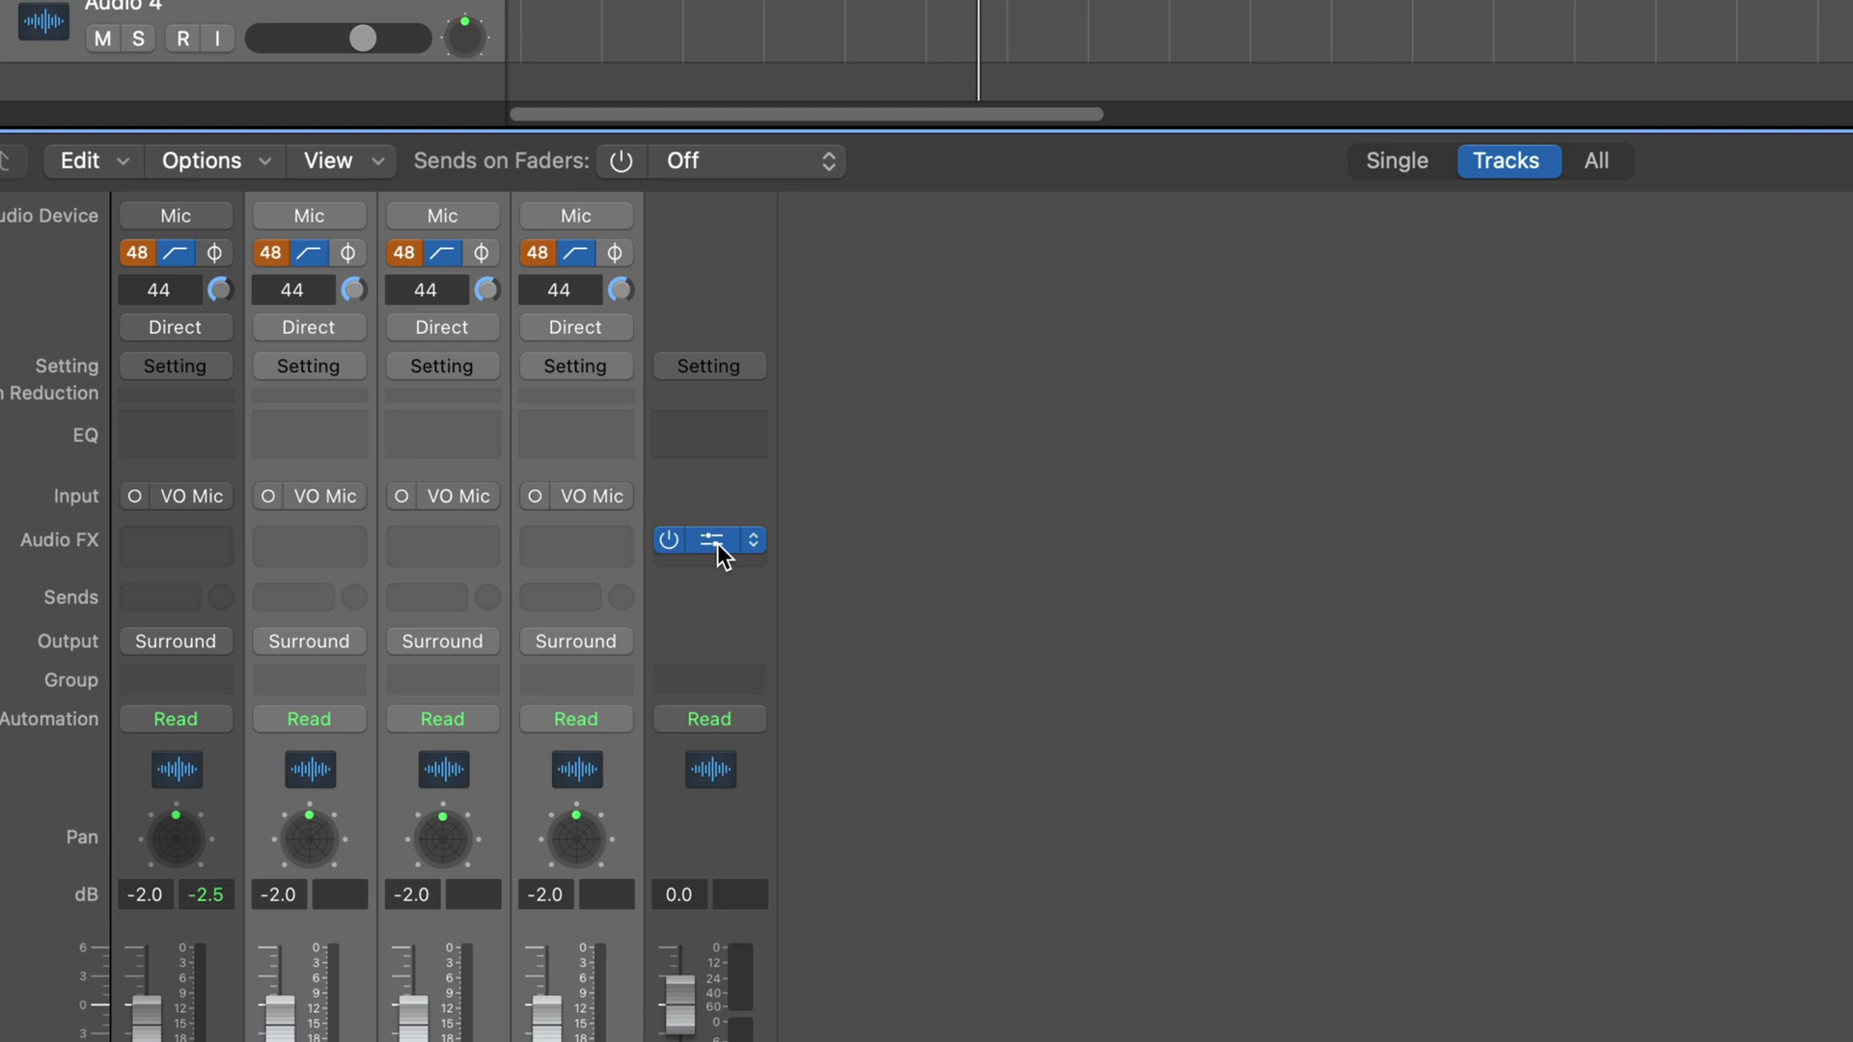
{"action": "mouse_move", "coordinate": [670, 555]}
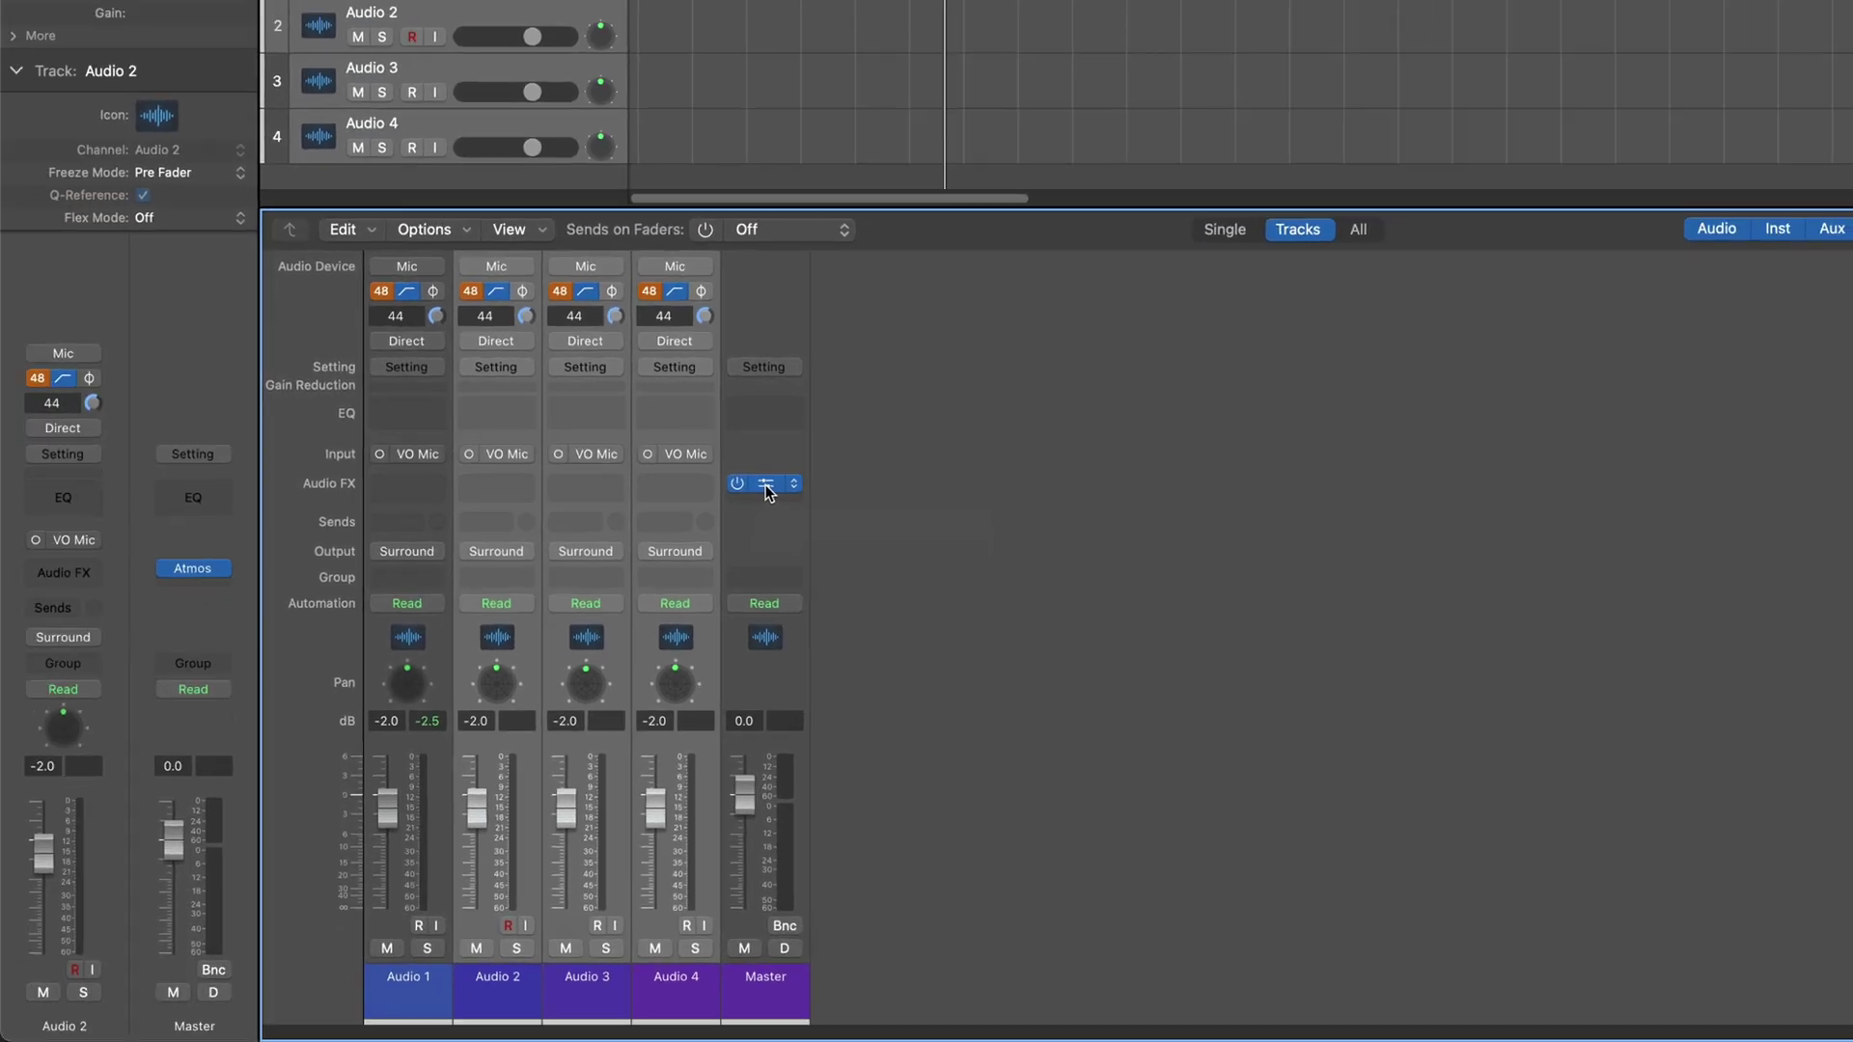
{"action": "left_click", "coordinate": [766, 484]}
{"action": "left_click_drag", "start_coordinate": [890, 486], "coordinate": [1183, 545]}
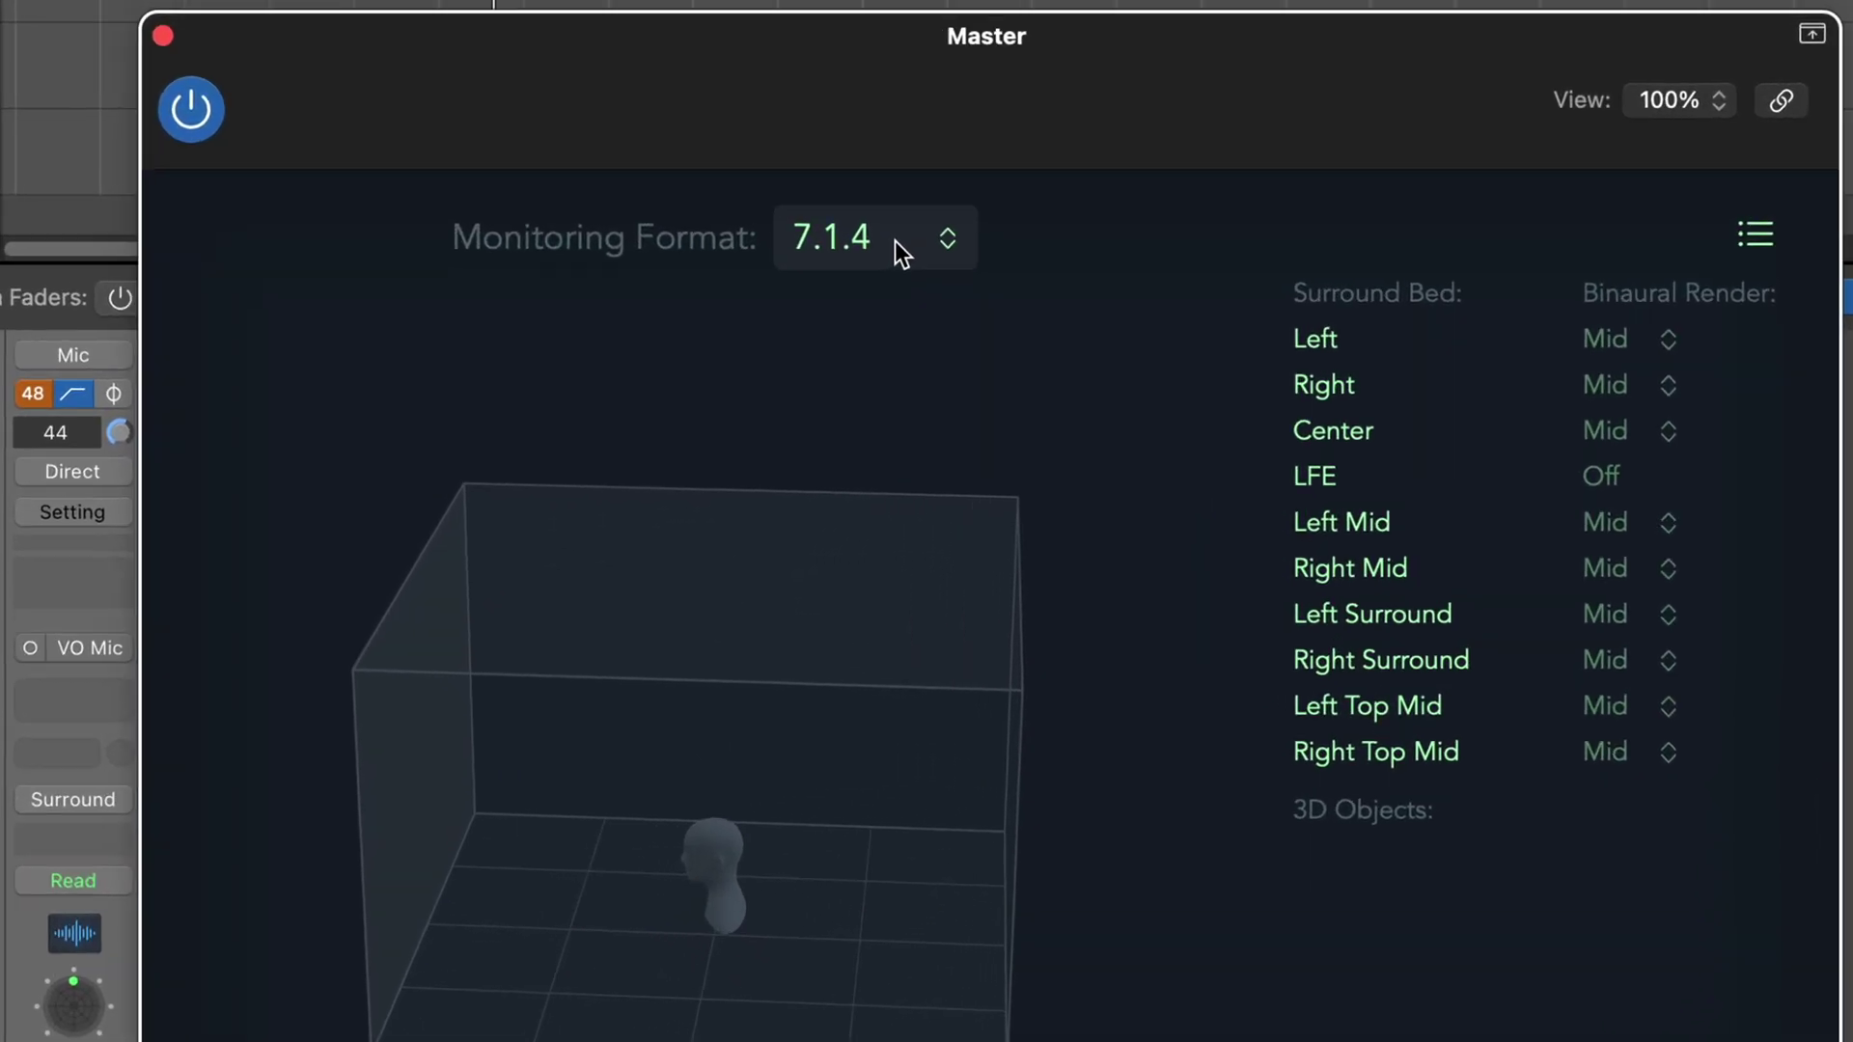
{"action": "left_click", "coordinate": [1198, 191]}
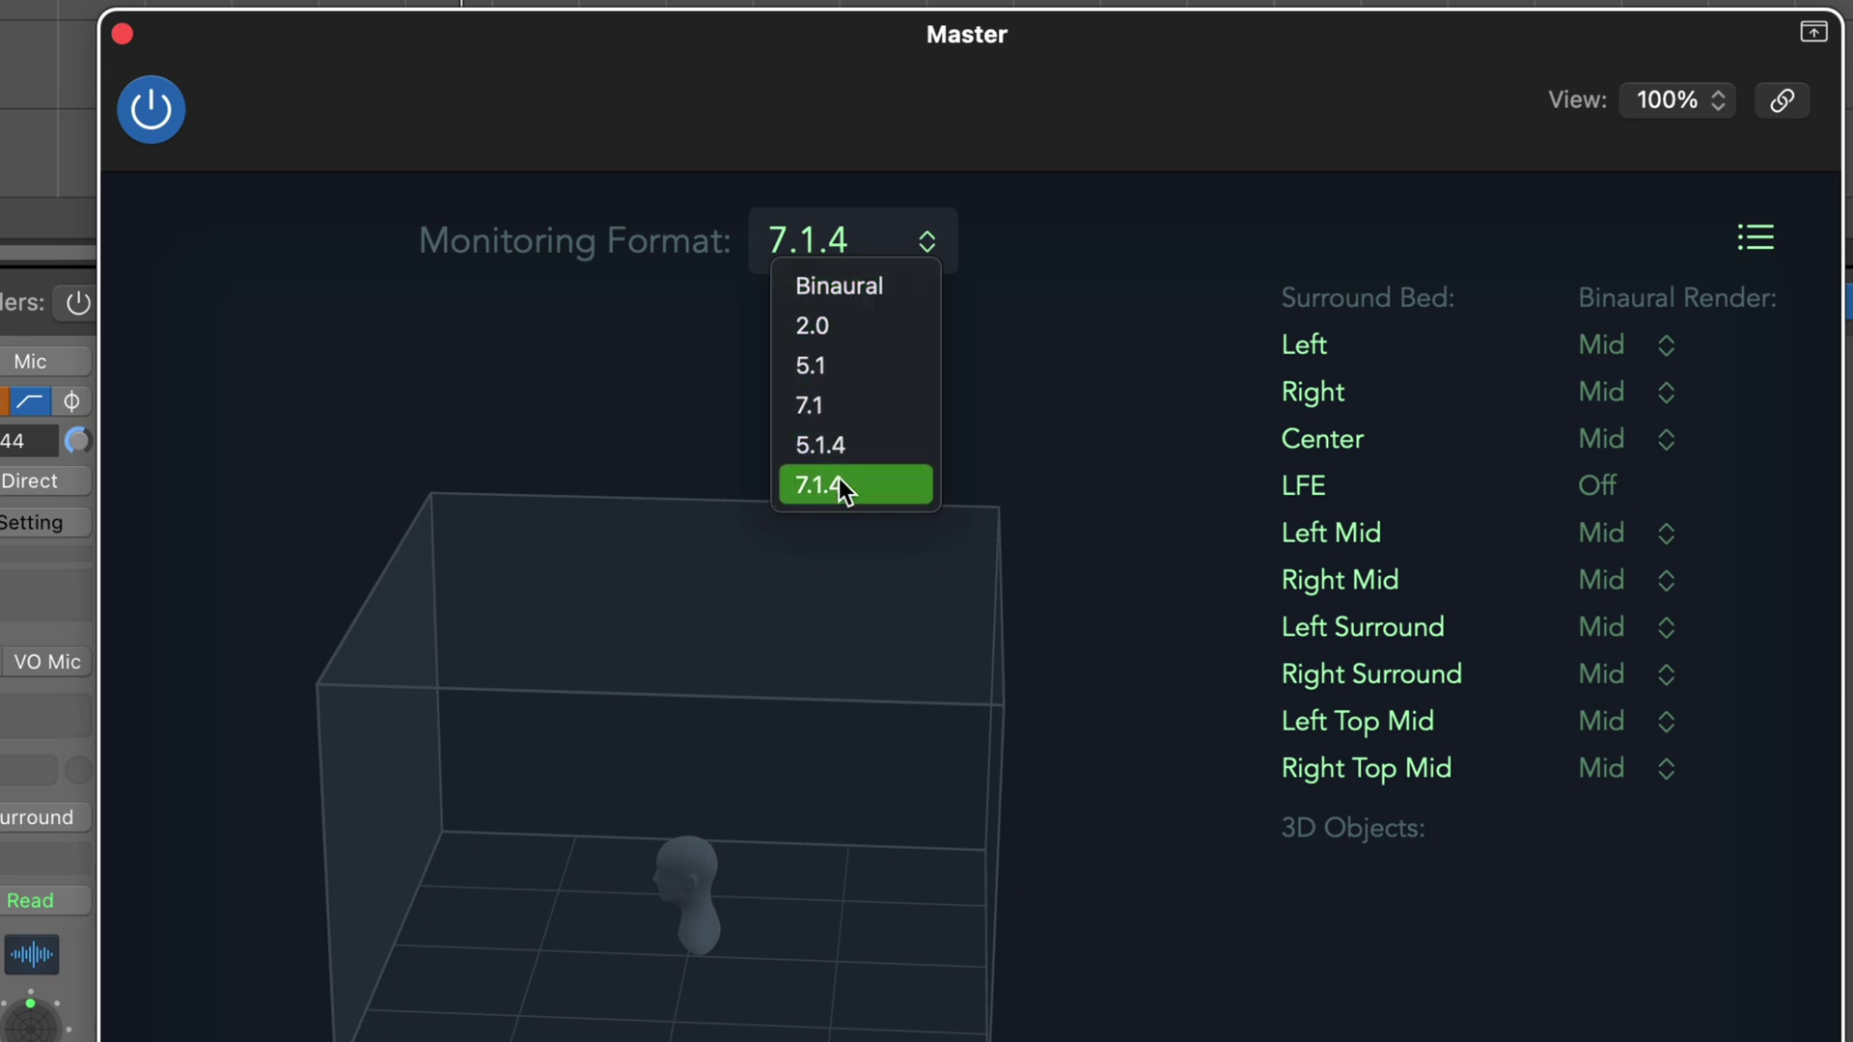
{"action": "left_click", "coordinate": [905, 281]}
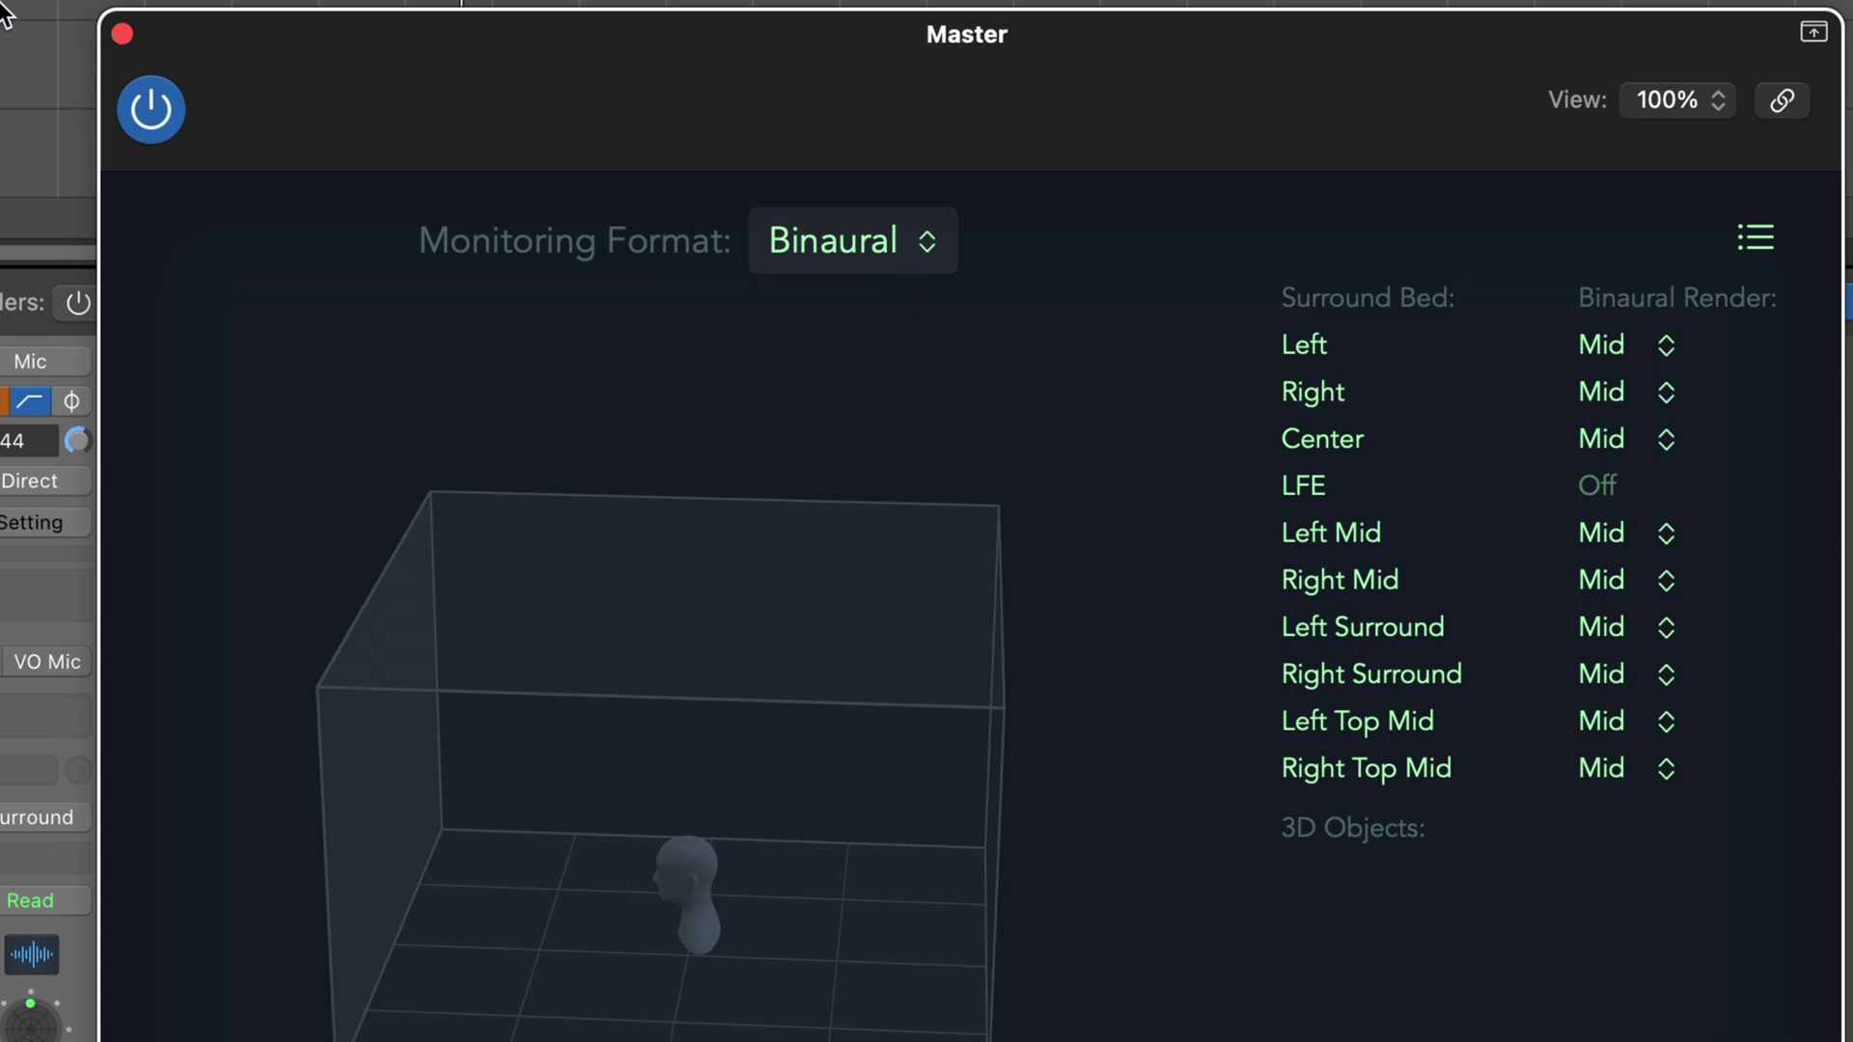
Close the Dolby Atmos plug-in window to return to the mixer.
{"action": "left_click", "coordinate": [124, 35]}
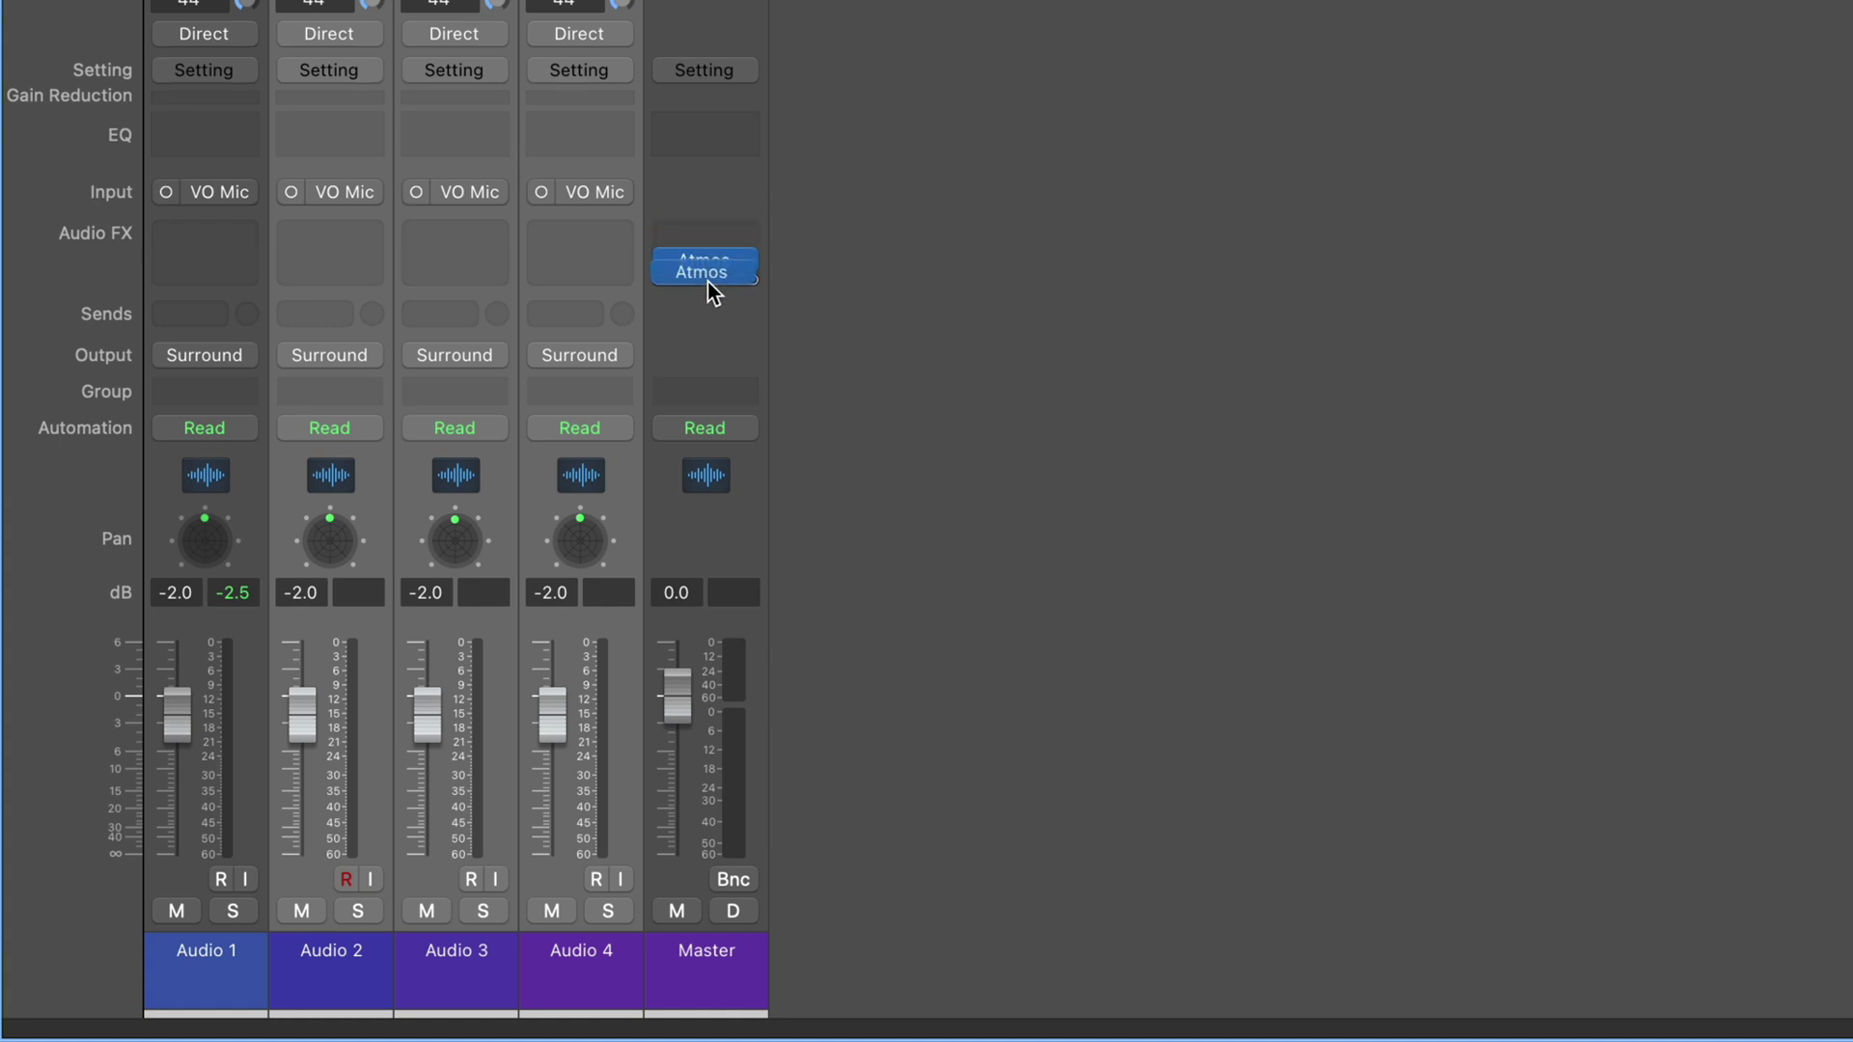
Move Atmos down one slot and insert a 7.1.2 Level Meter above it.
{"action": "left_click_drag", "start_coordinate": [708, 282], "coordinate": [710, 284]}
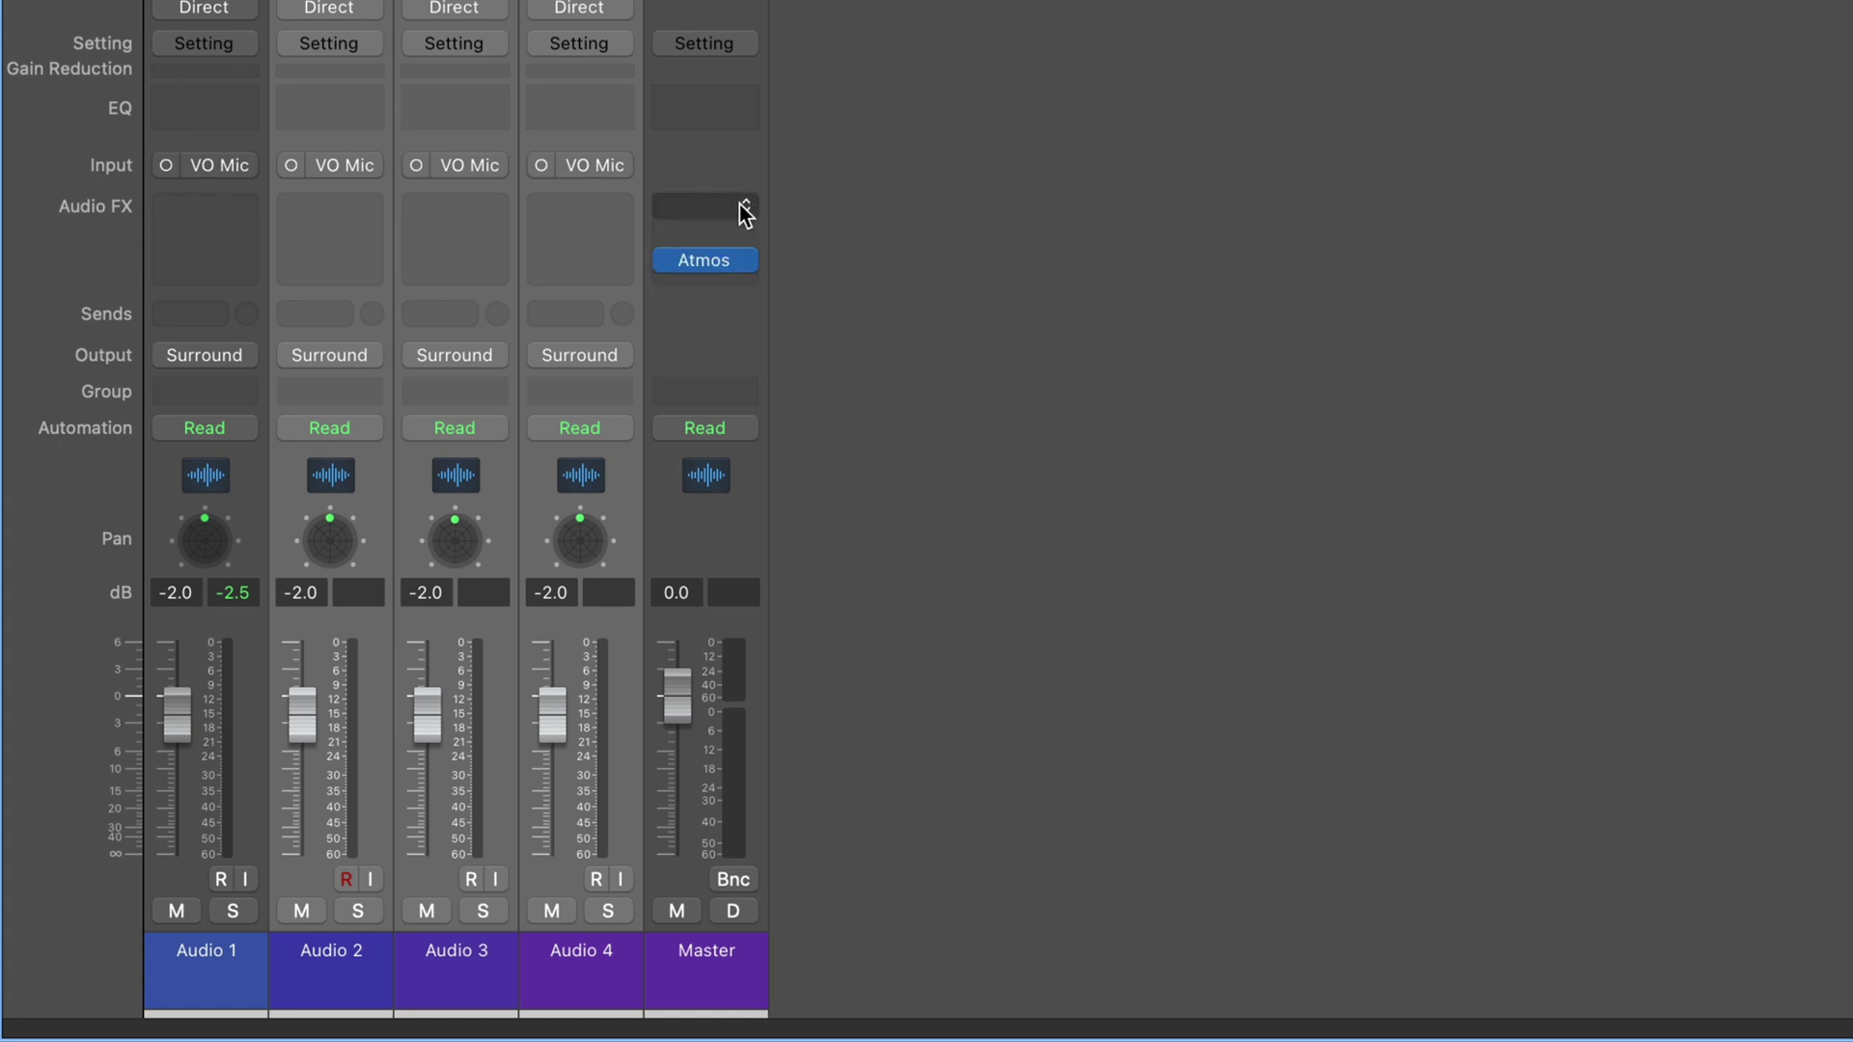
{"action": "left_click", "coordinate": [747, 206]}
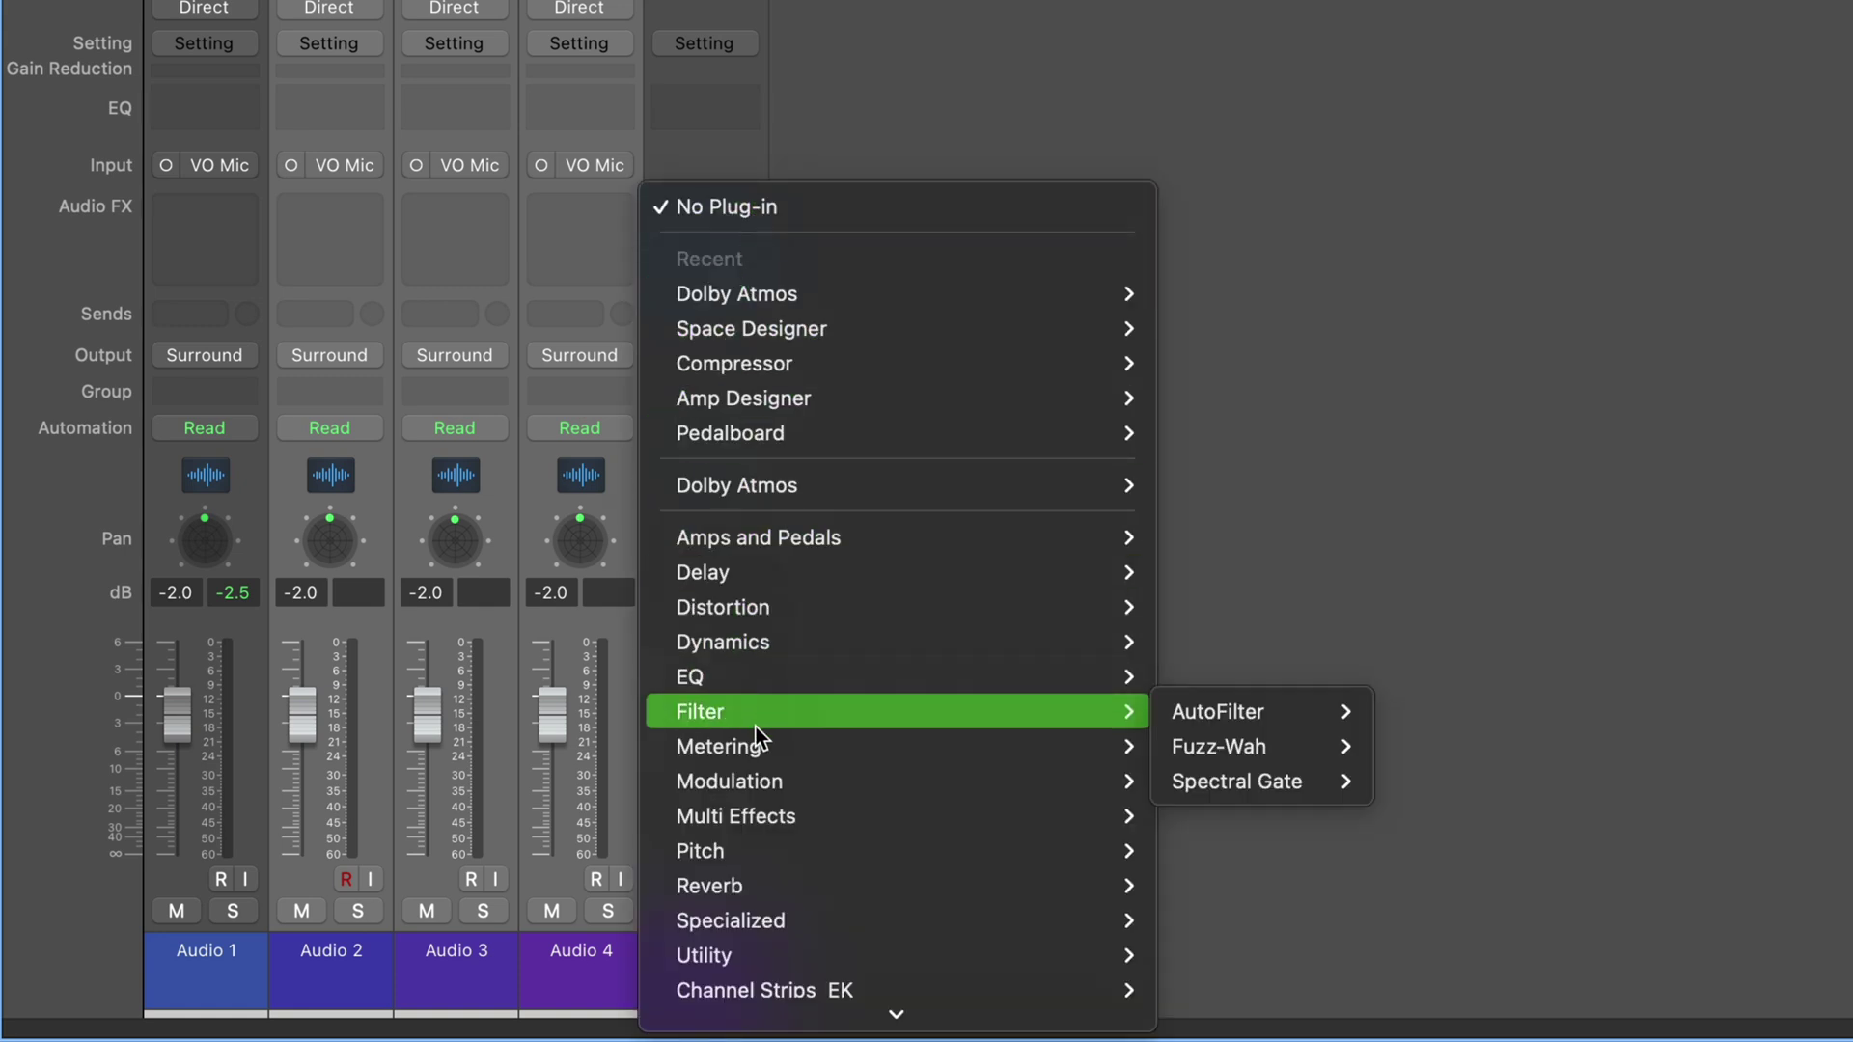
{"action": "mouse_move", "coordinate": [740, 757]}
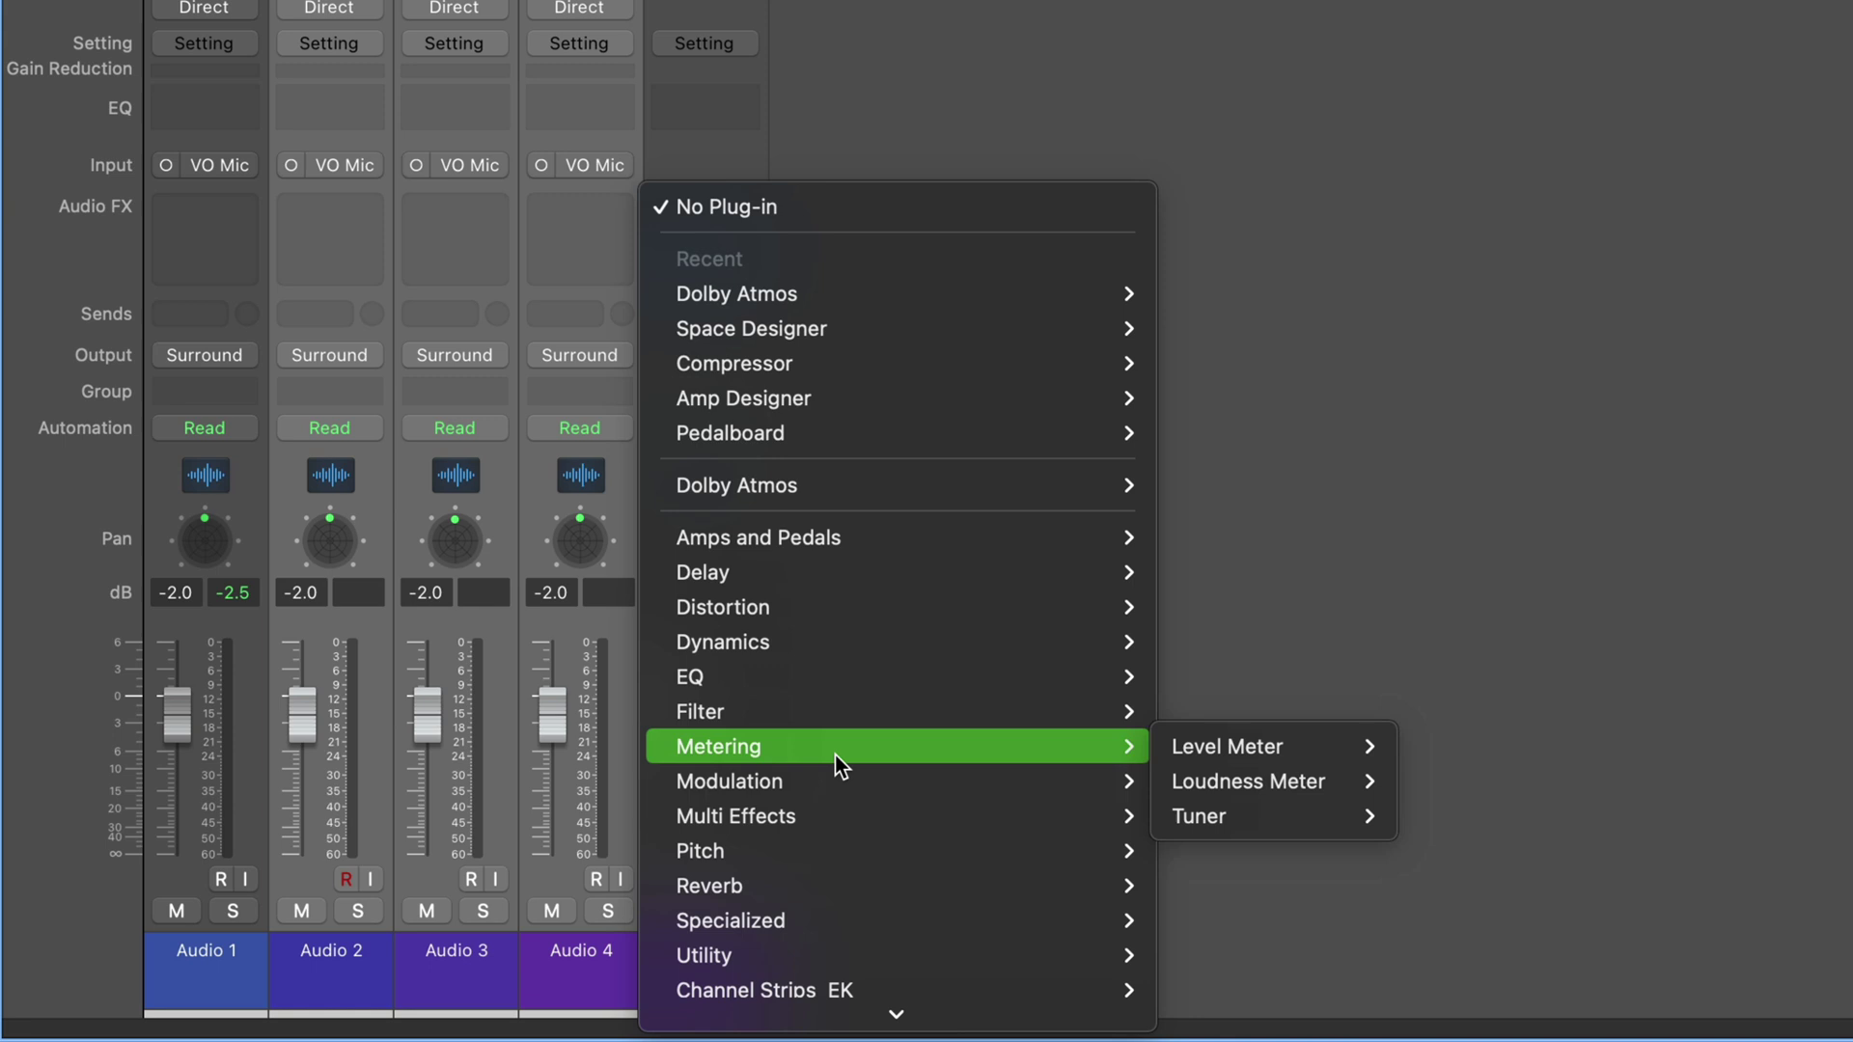
{"action": "mouse_move", "coordinate": [1254, 745]}
{"action": "left_click", "coordinate": [1442, 745]}
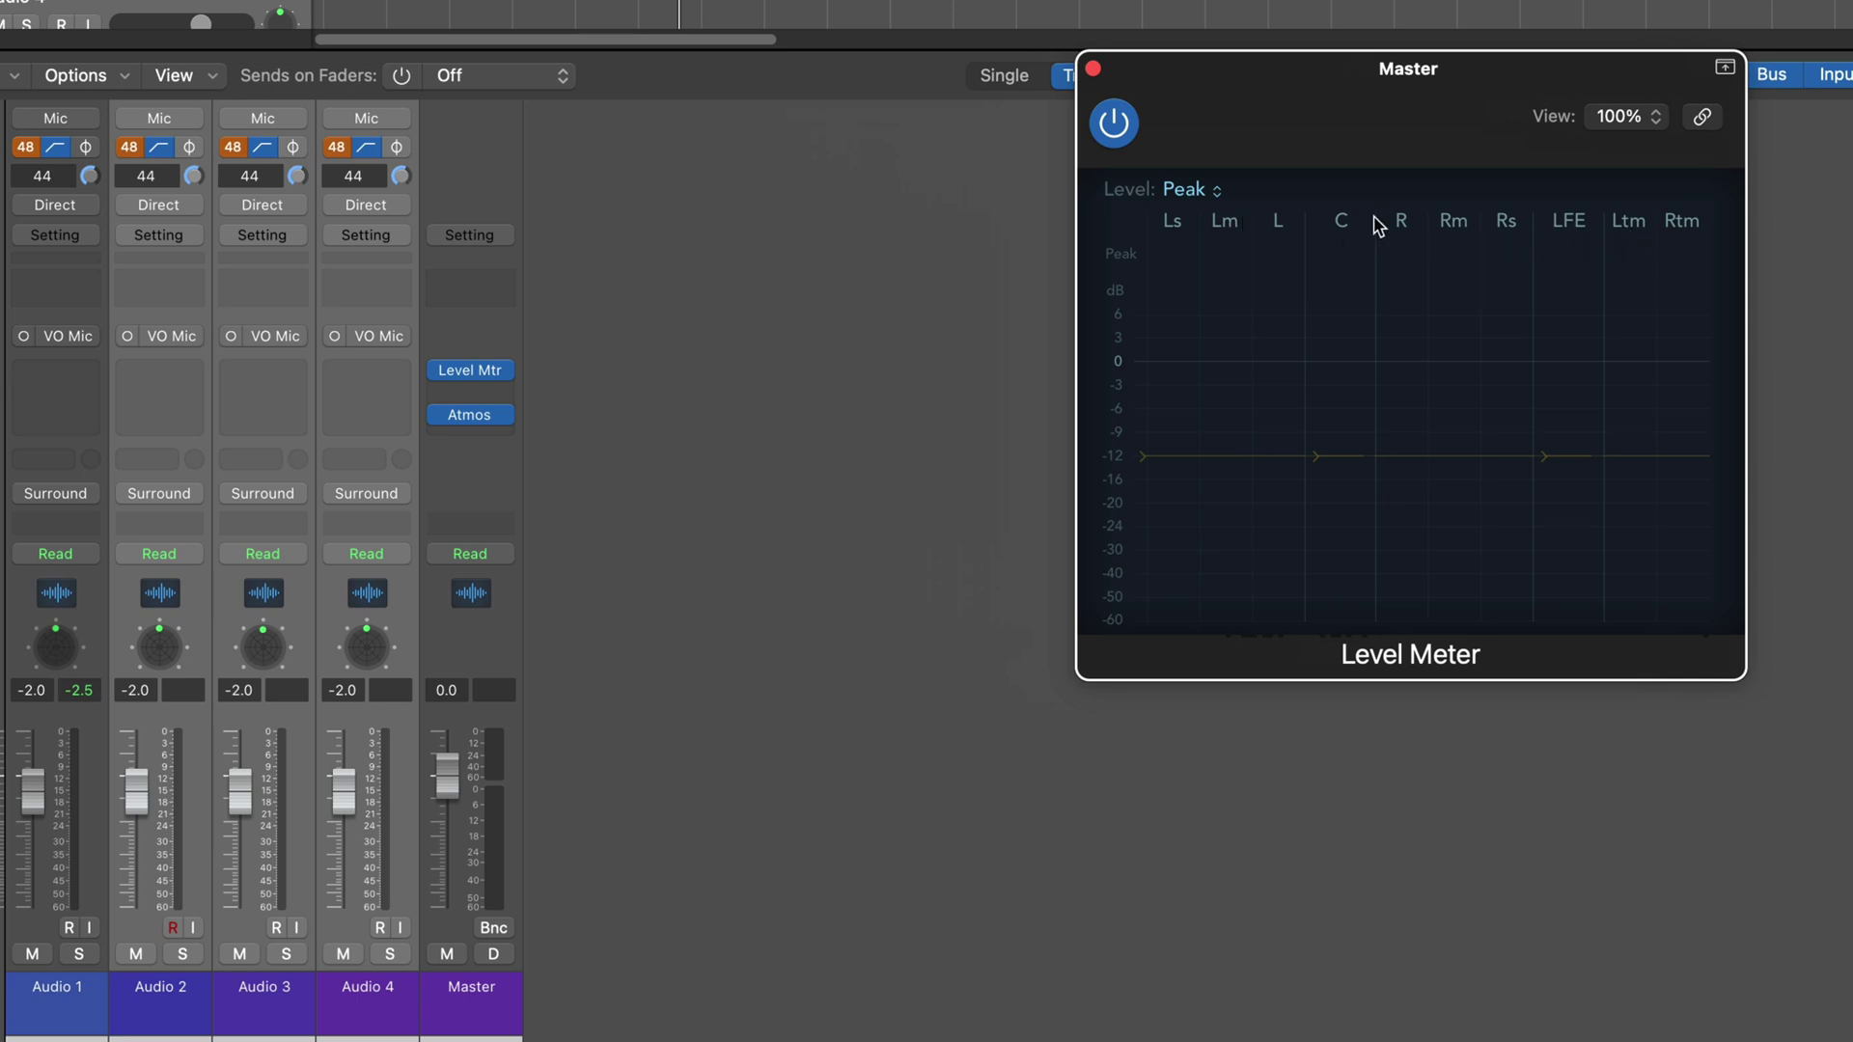
{"action": "left_click", "coordinate": [1094, 68]}
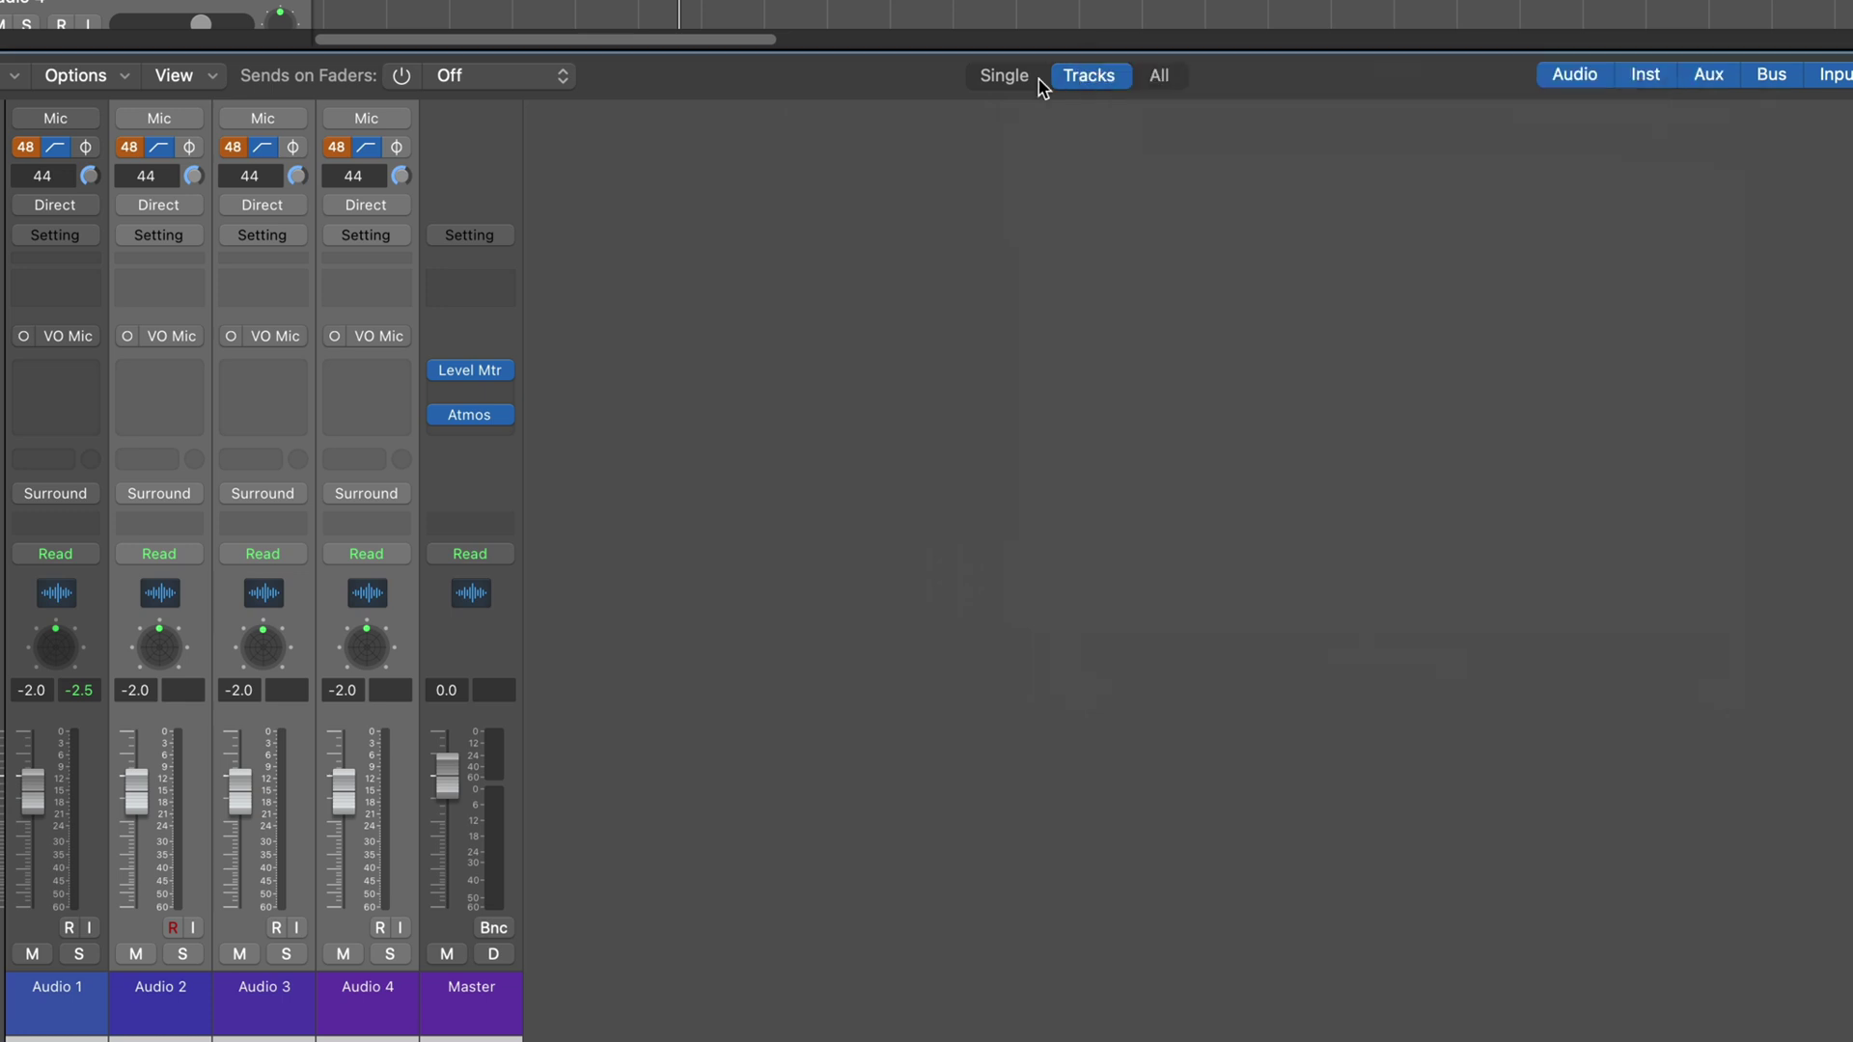
Insert a 7.1.2 Multichannel Gain before Atmos and adjust its overall gain.
{"action": "left_click", "coordinate": [503, 394]}
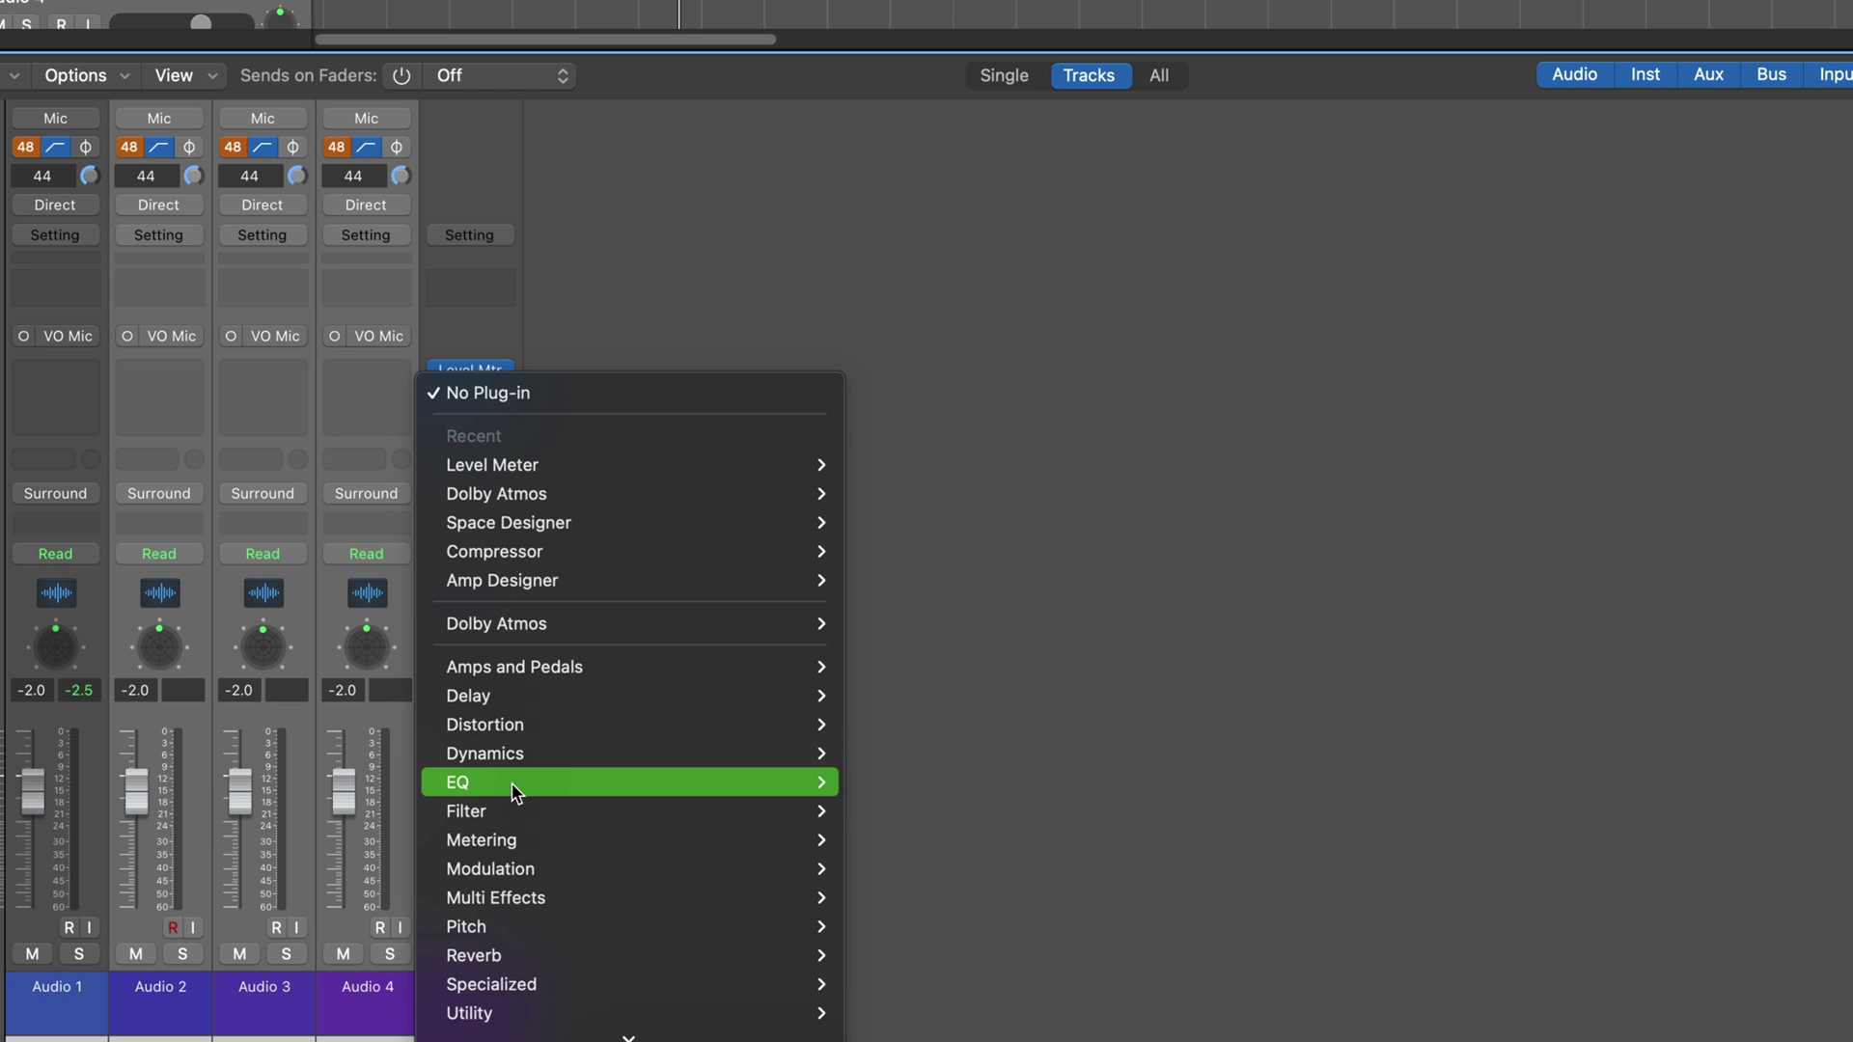
{"action": "mouse_move", "coordinate": [504, 873]}
{"action": "mouse_move", "coordinate": [517, 1013]}
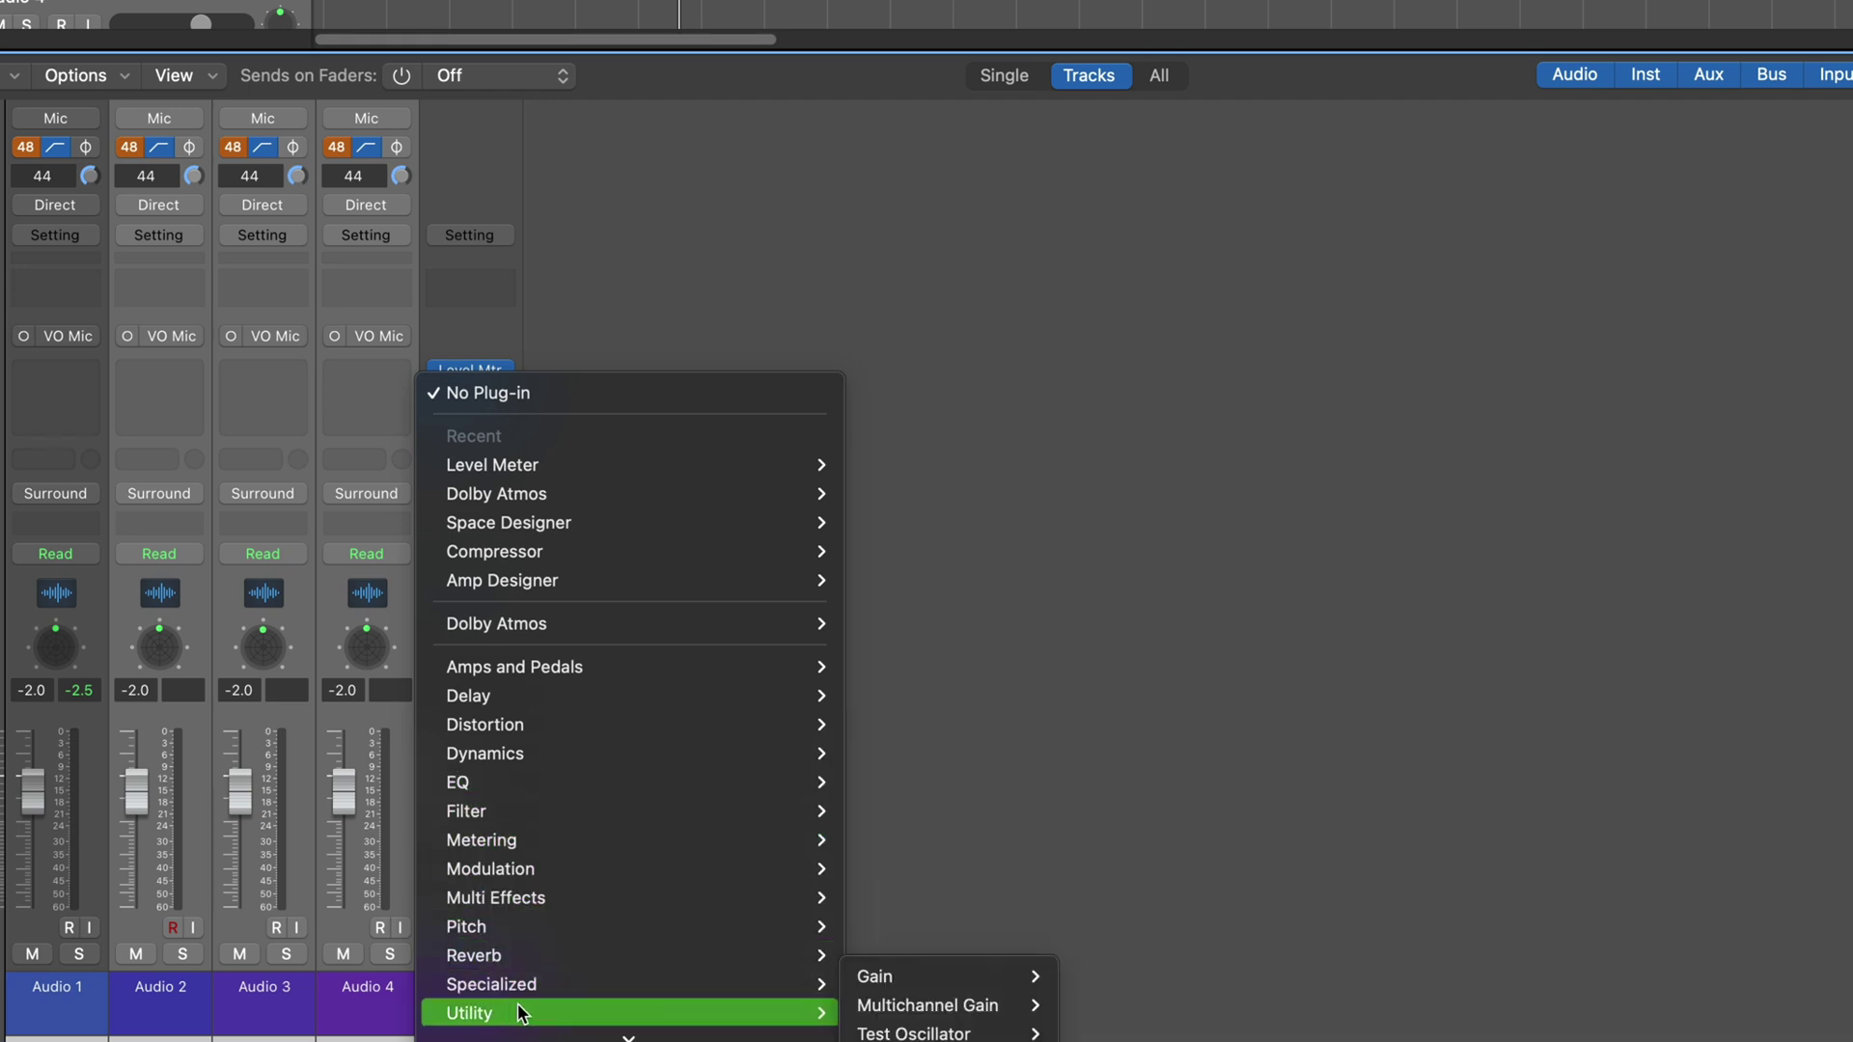
{"action": "mouse_move", "coordinate": [975, 1006]}
{"action": "left_click", "coordinate": [1081, 1006]}
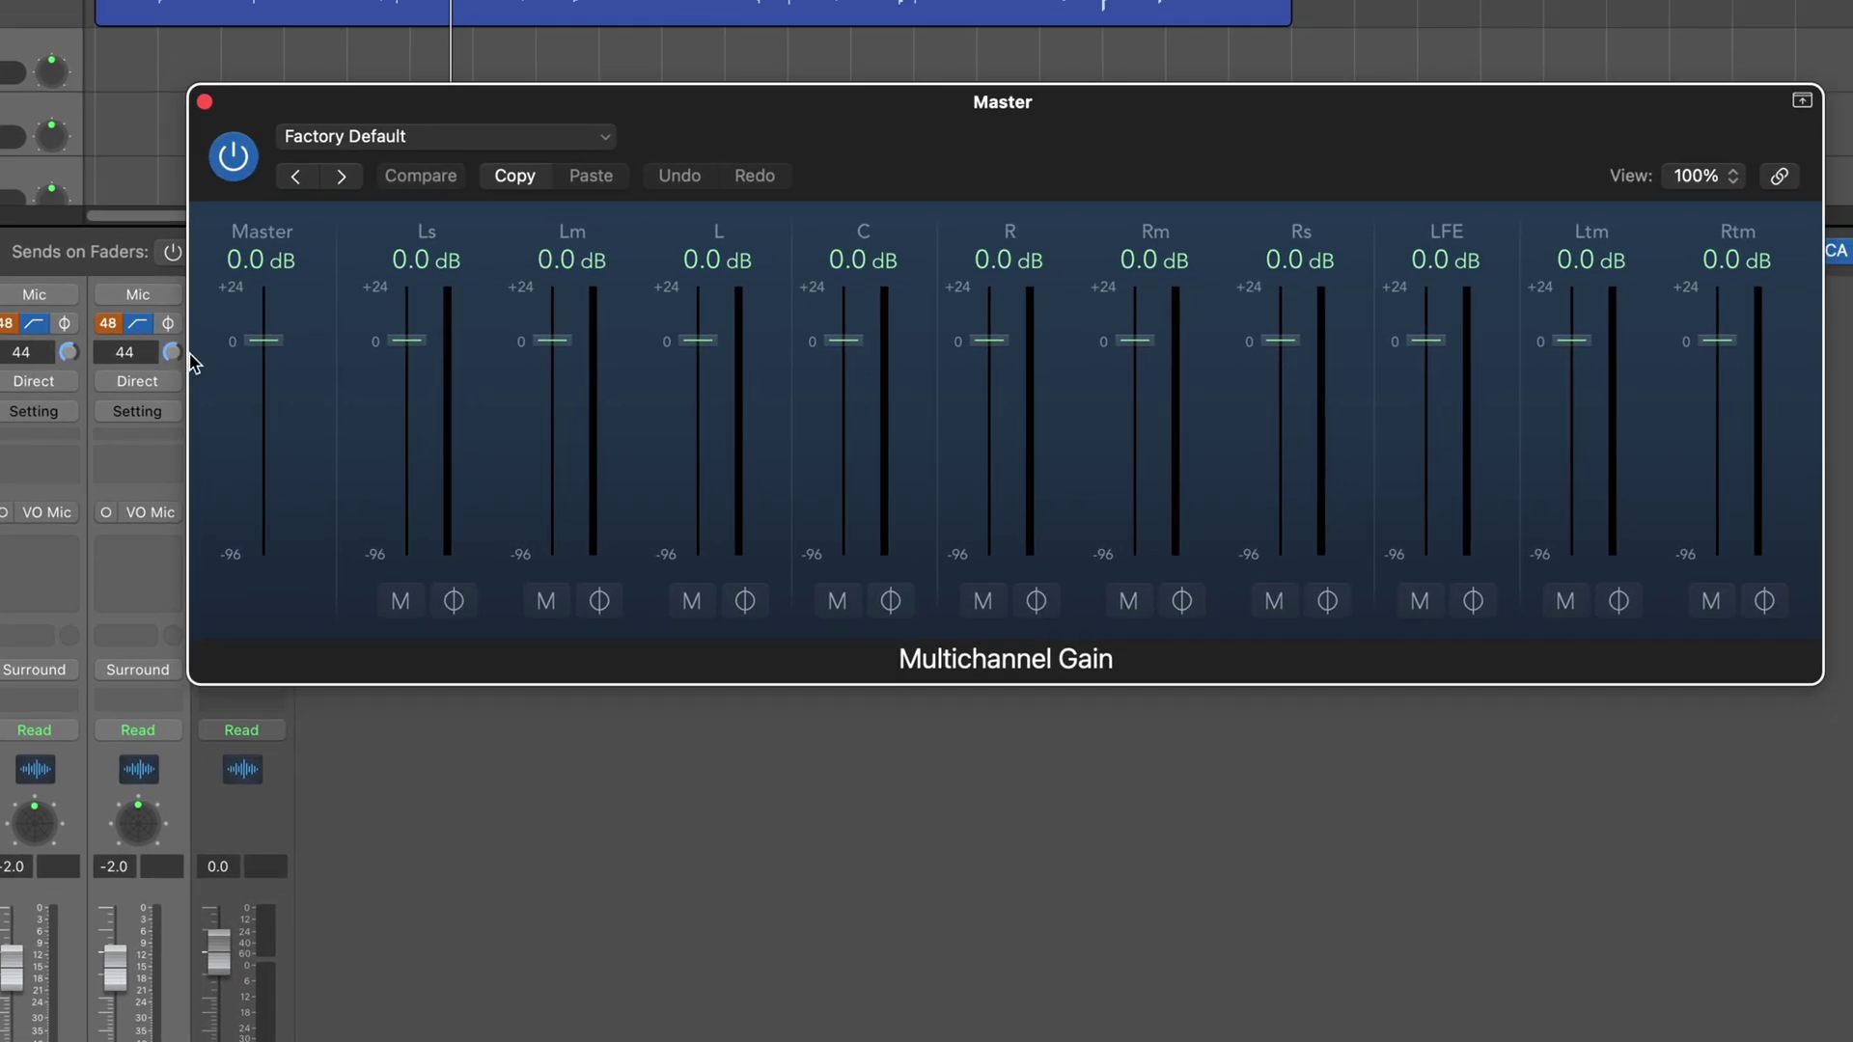
{"action": "mouse_move", "coordinate": [263, 340]}
{"action": "left_mouse_down"}
{"action": "mouse_move", "coordinate": [257, 443]}
{"action": "mouse_move", "coordinate": [277, 337]}
{"action": "left_mouse_up"}
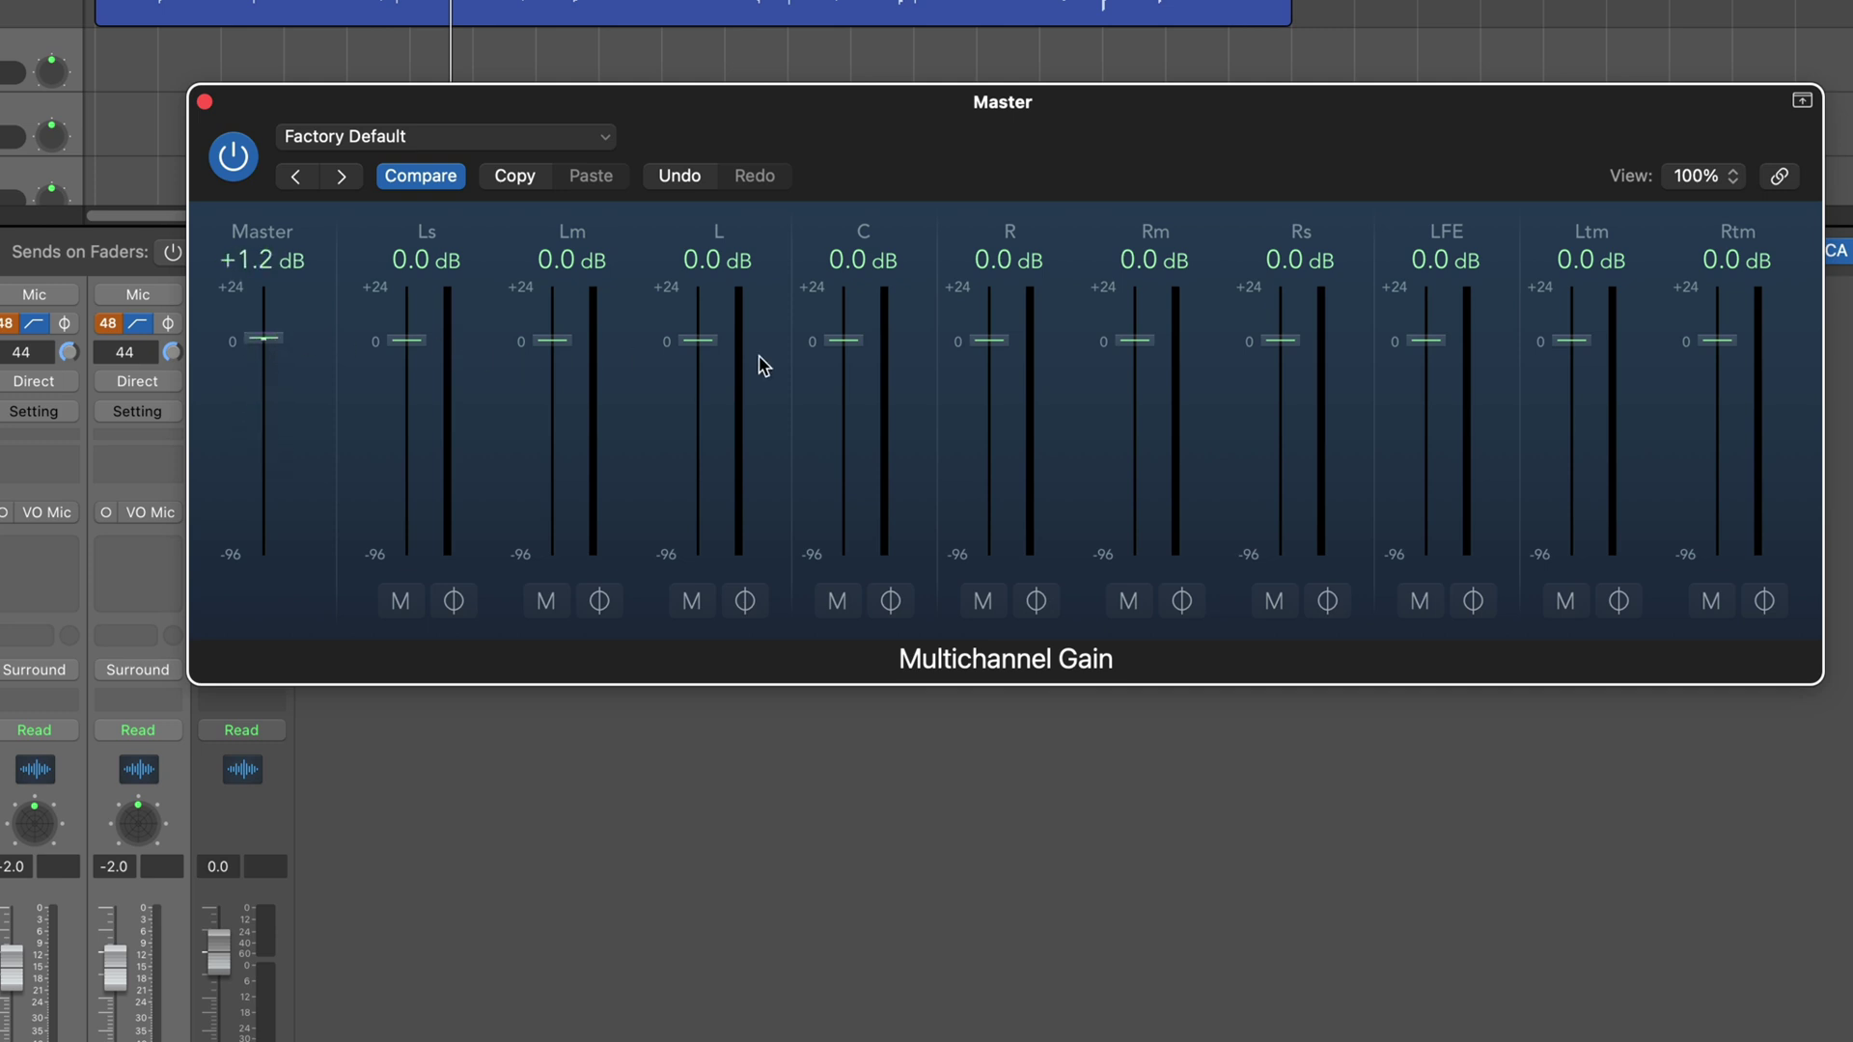
{"action": "left_click", "coordinate": [205, 102]}
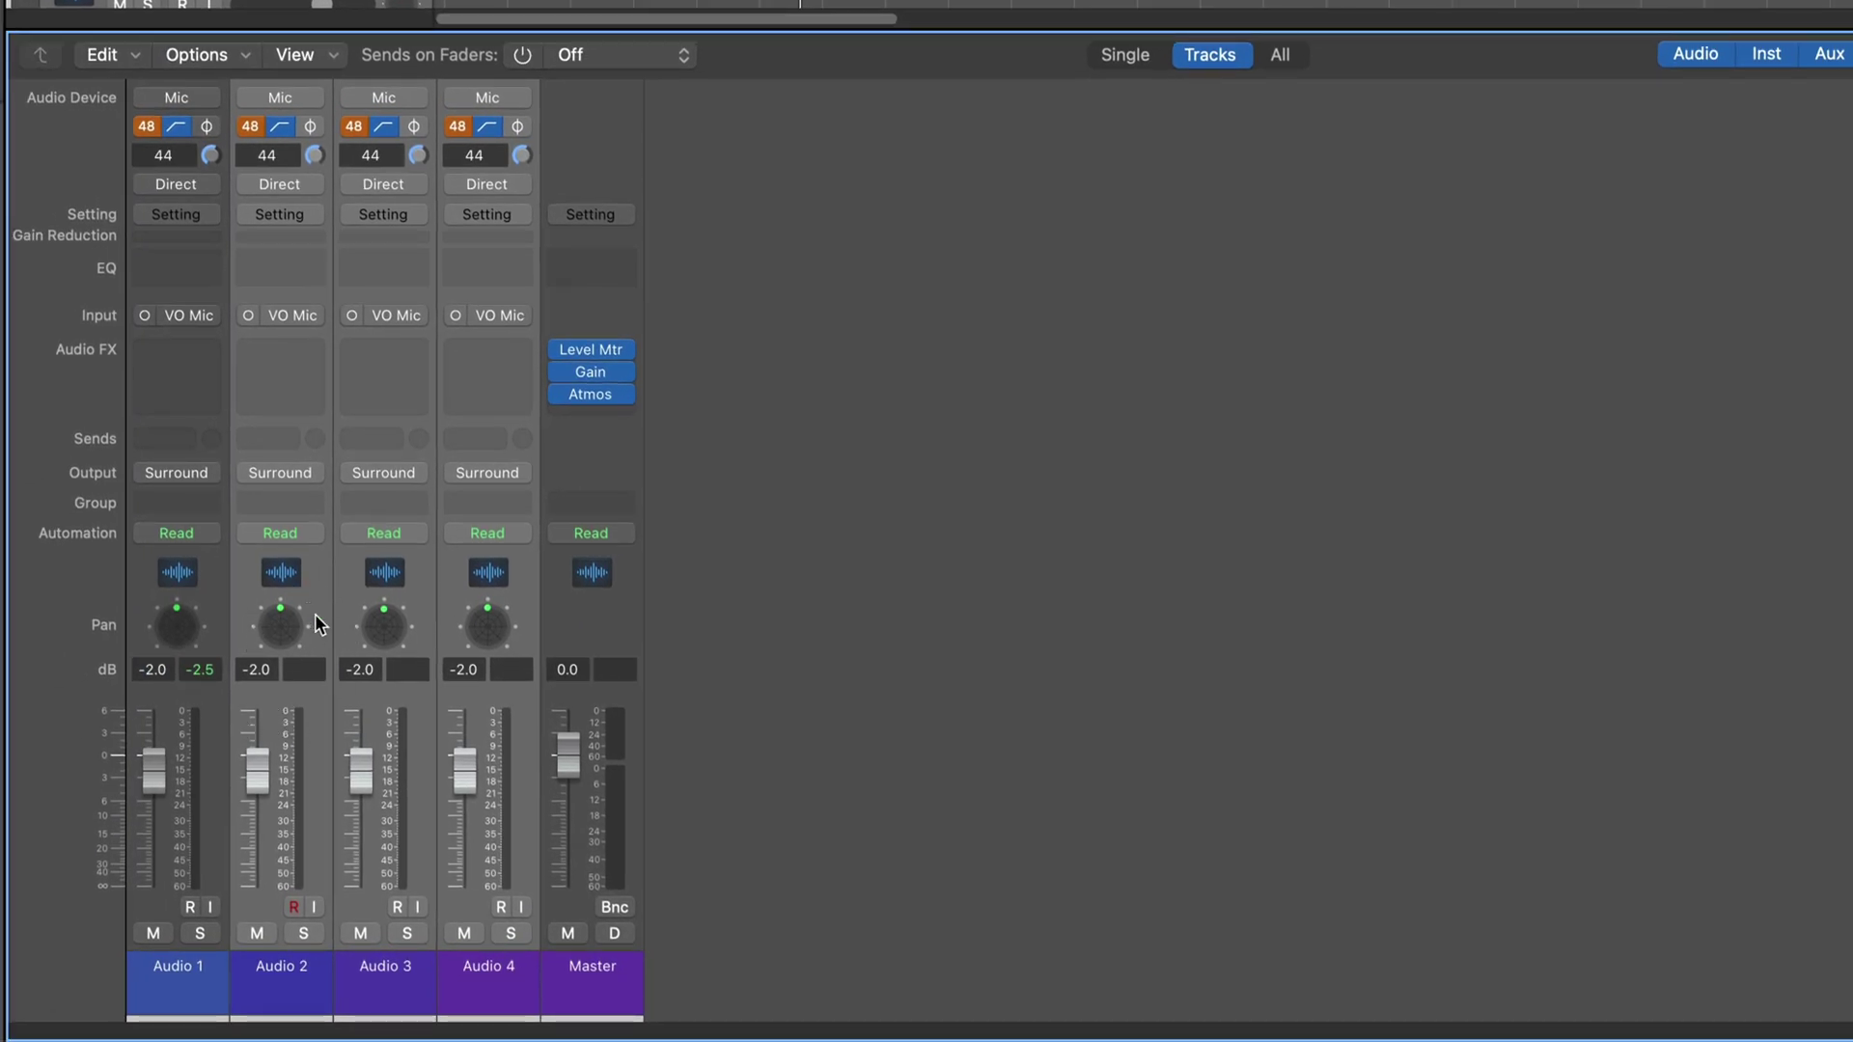
{"action": "left_click", "coordinate": [609, 374]}
Switch Audio 2's output to the 3D Object Panner.
{"action": "left_click", "coordinate": [287, 978]}
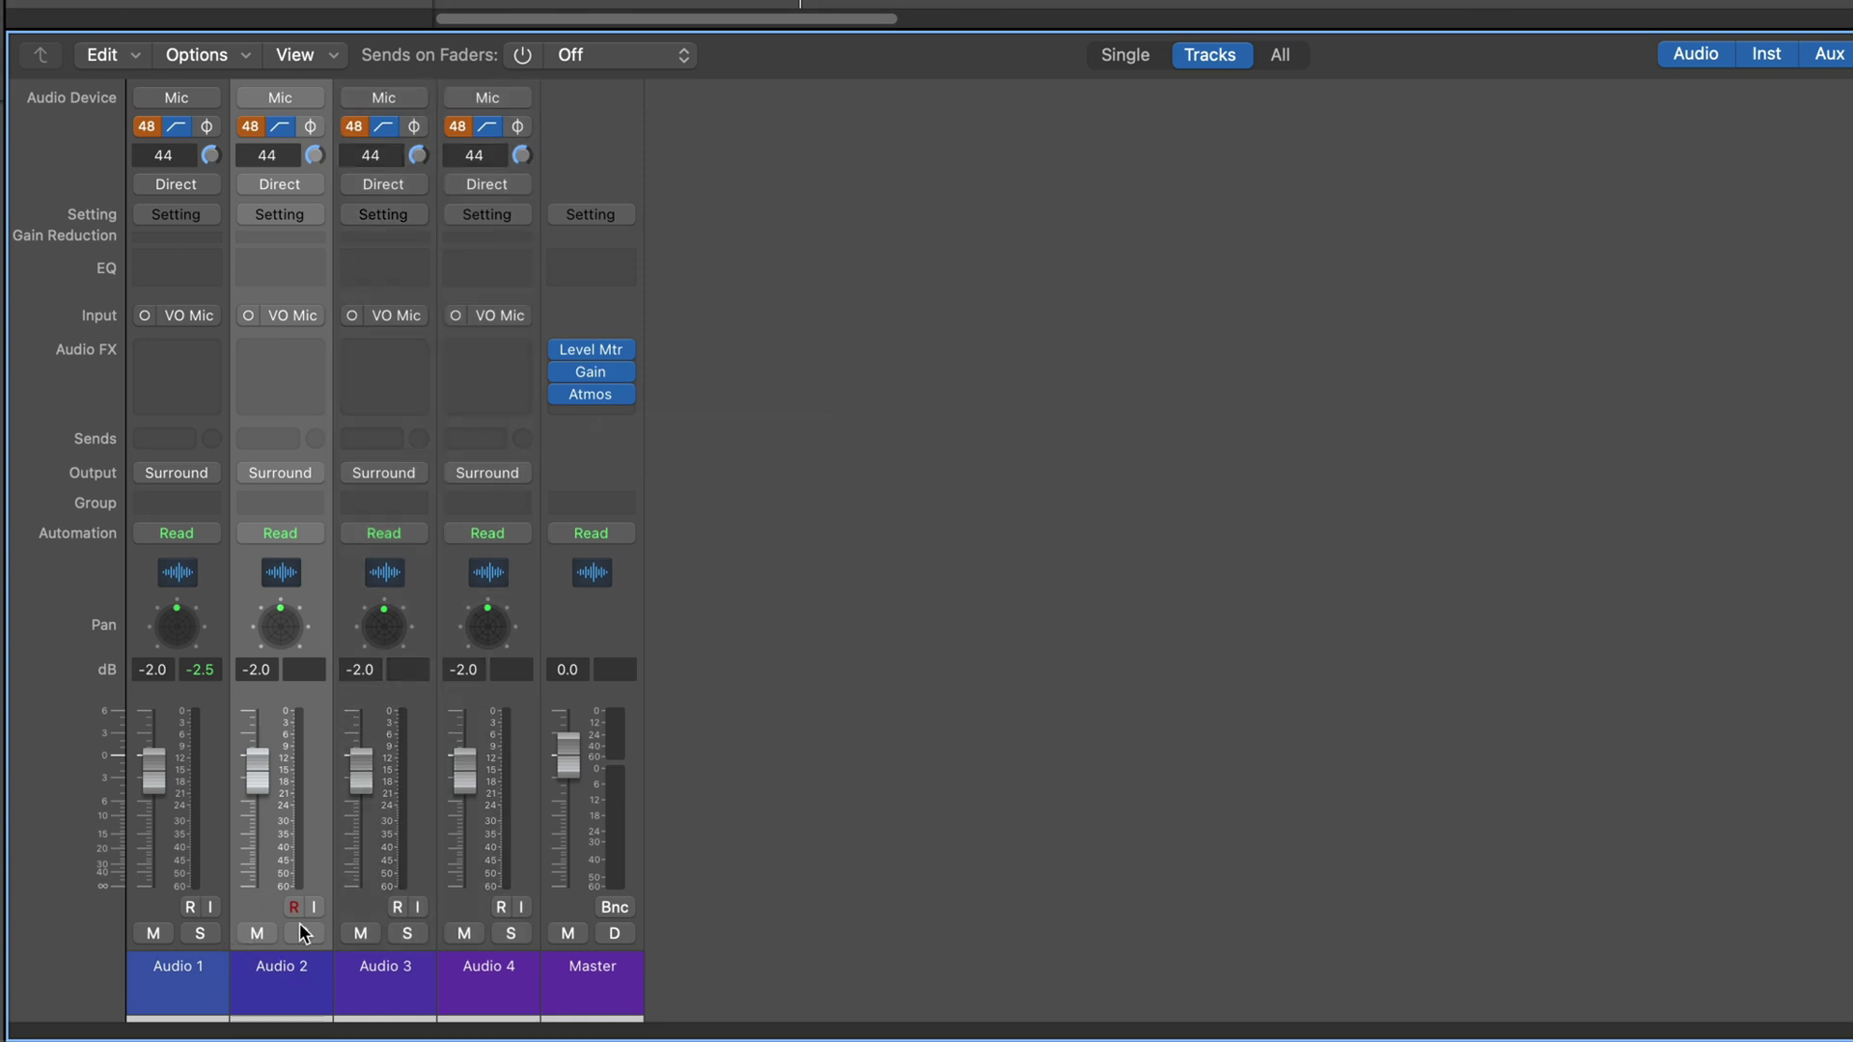
{"action": "left_click", "coordinate": [291, 471]}
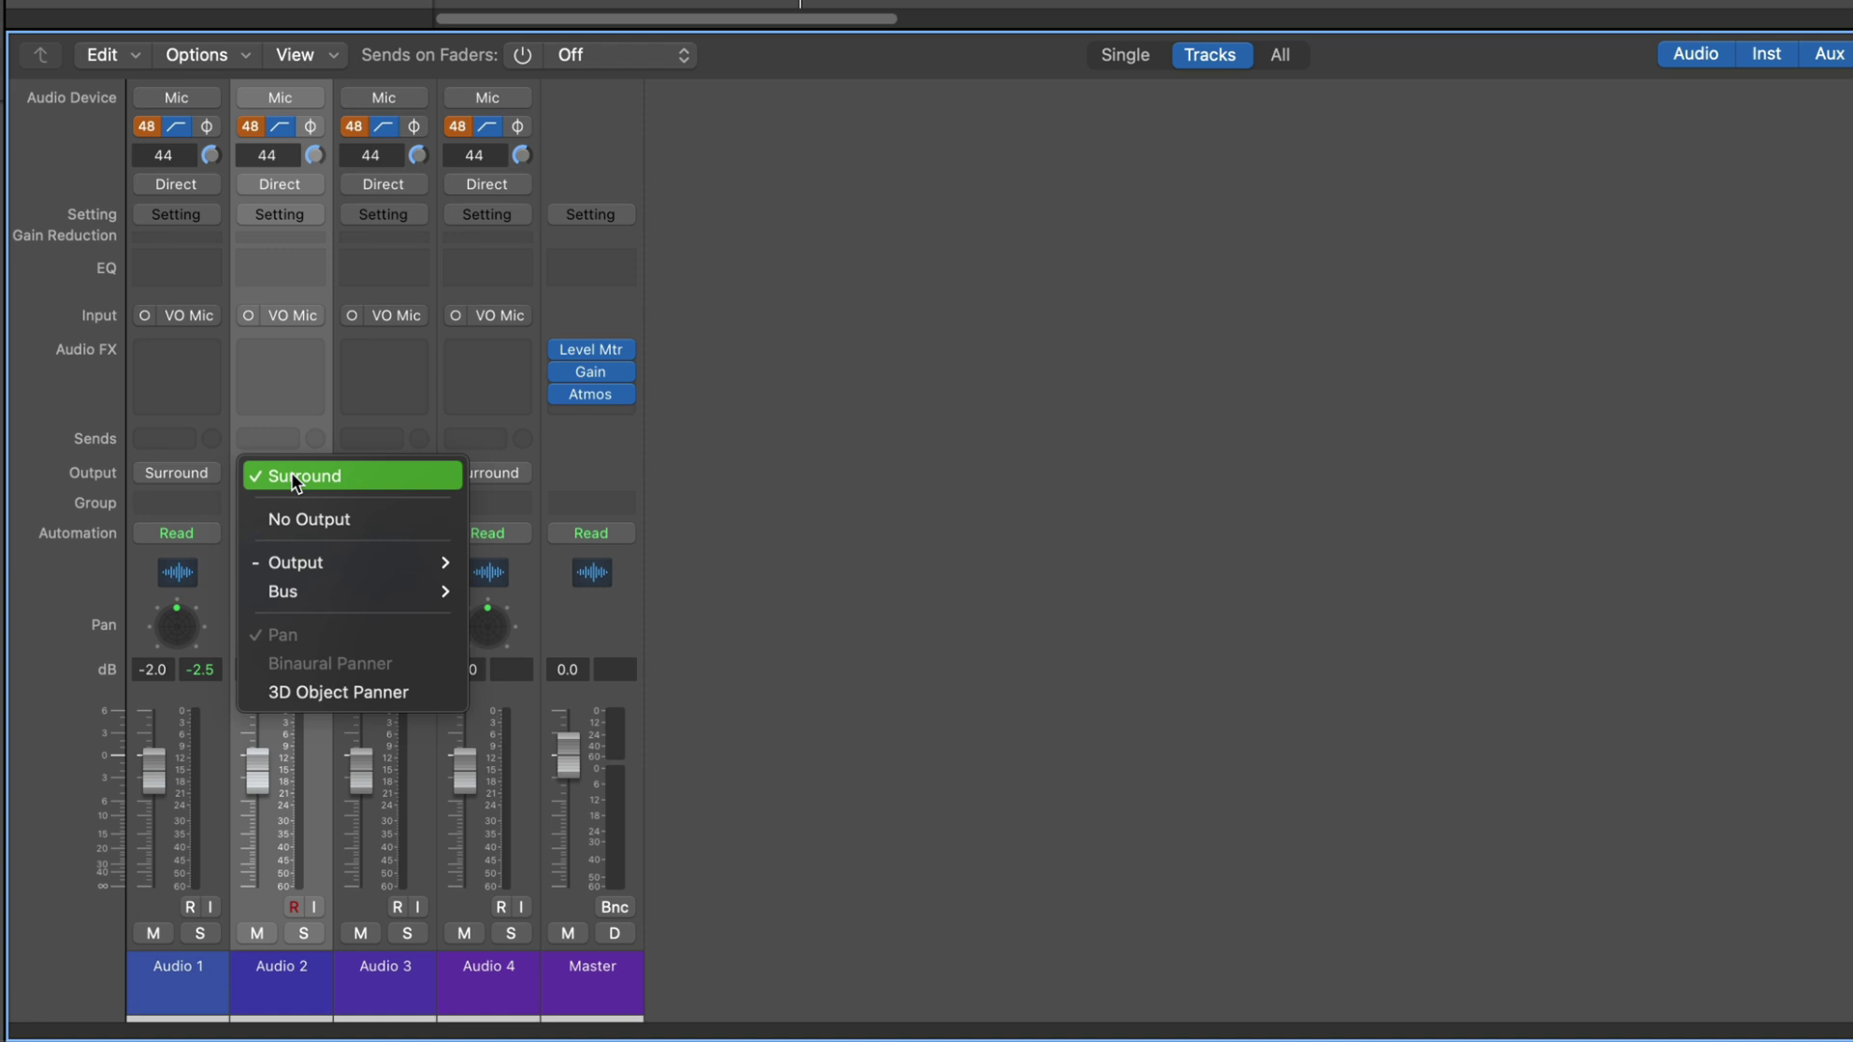
{"action": "left_click", "coordinate": [344, 694]}
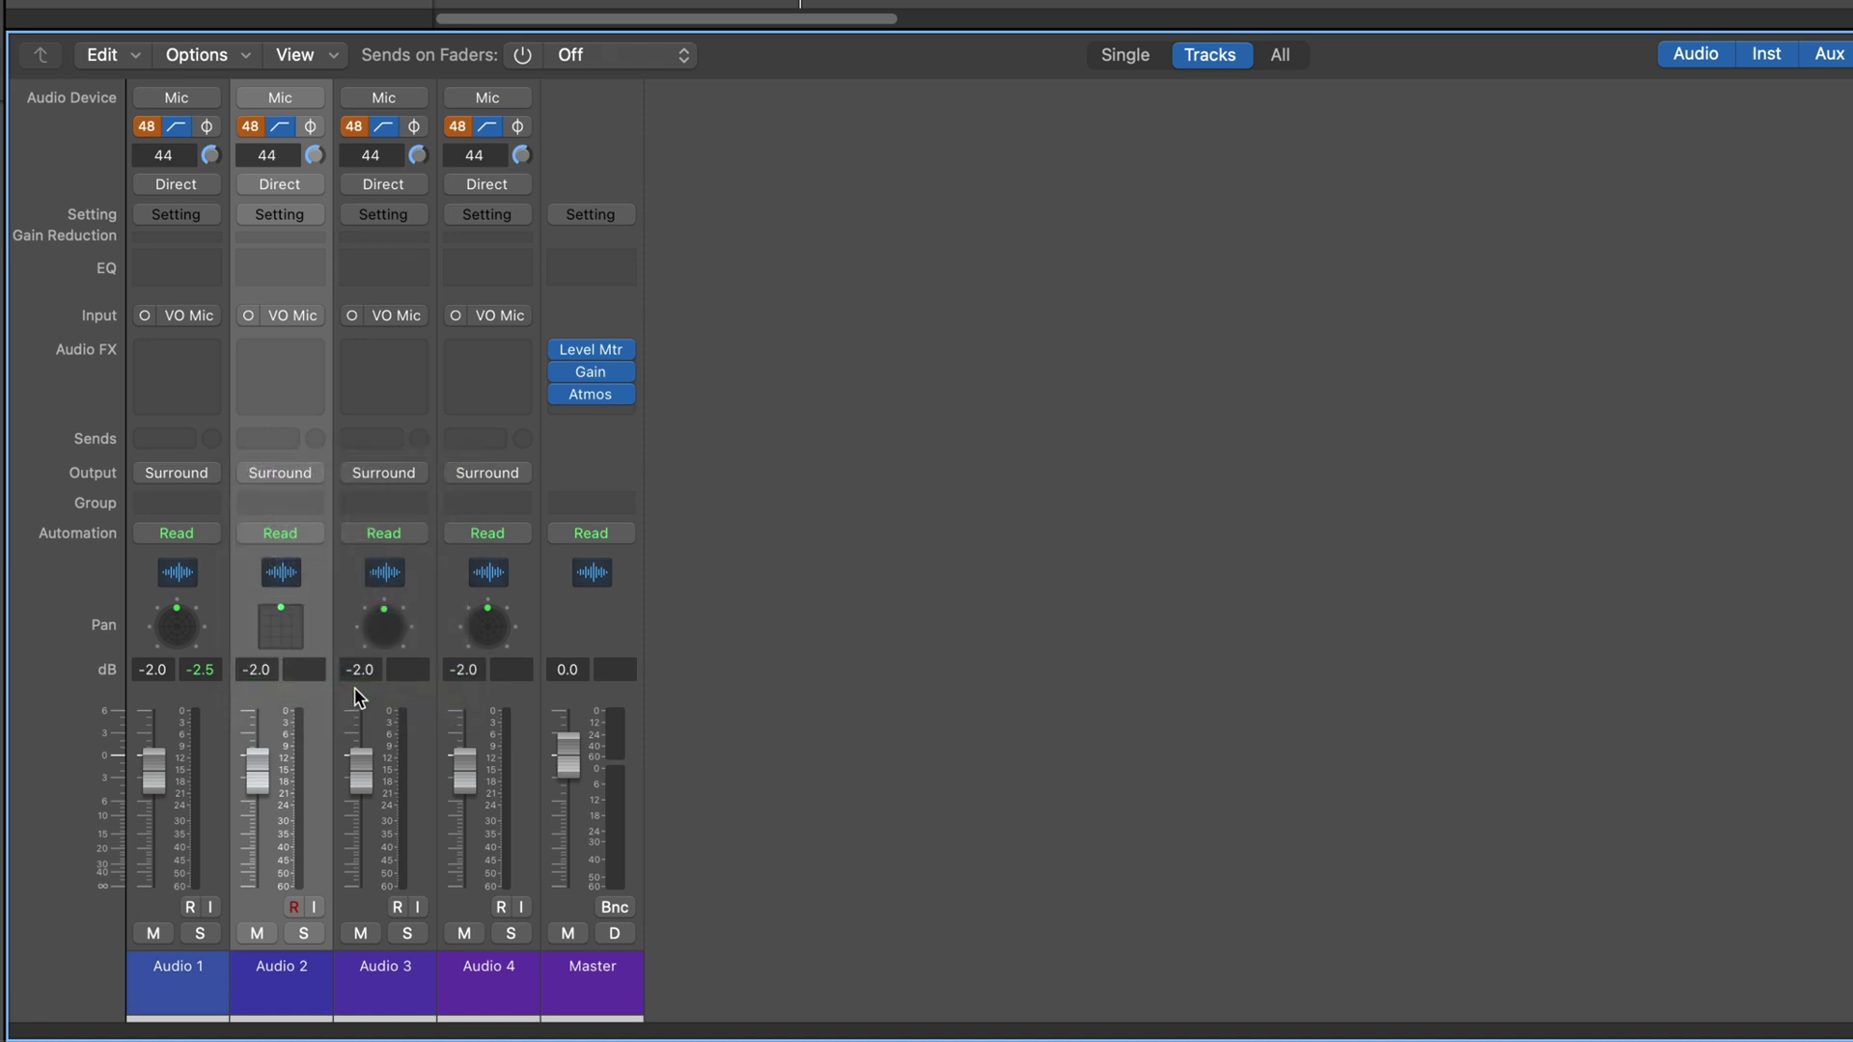
Position Audio 2's object at -0.067 left/right, +0.634 back/front, +0.233 elevation.
{"action": "double_click", "coordinate": [293, 632]}
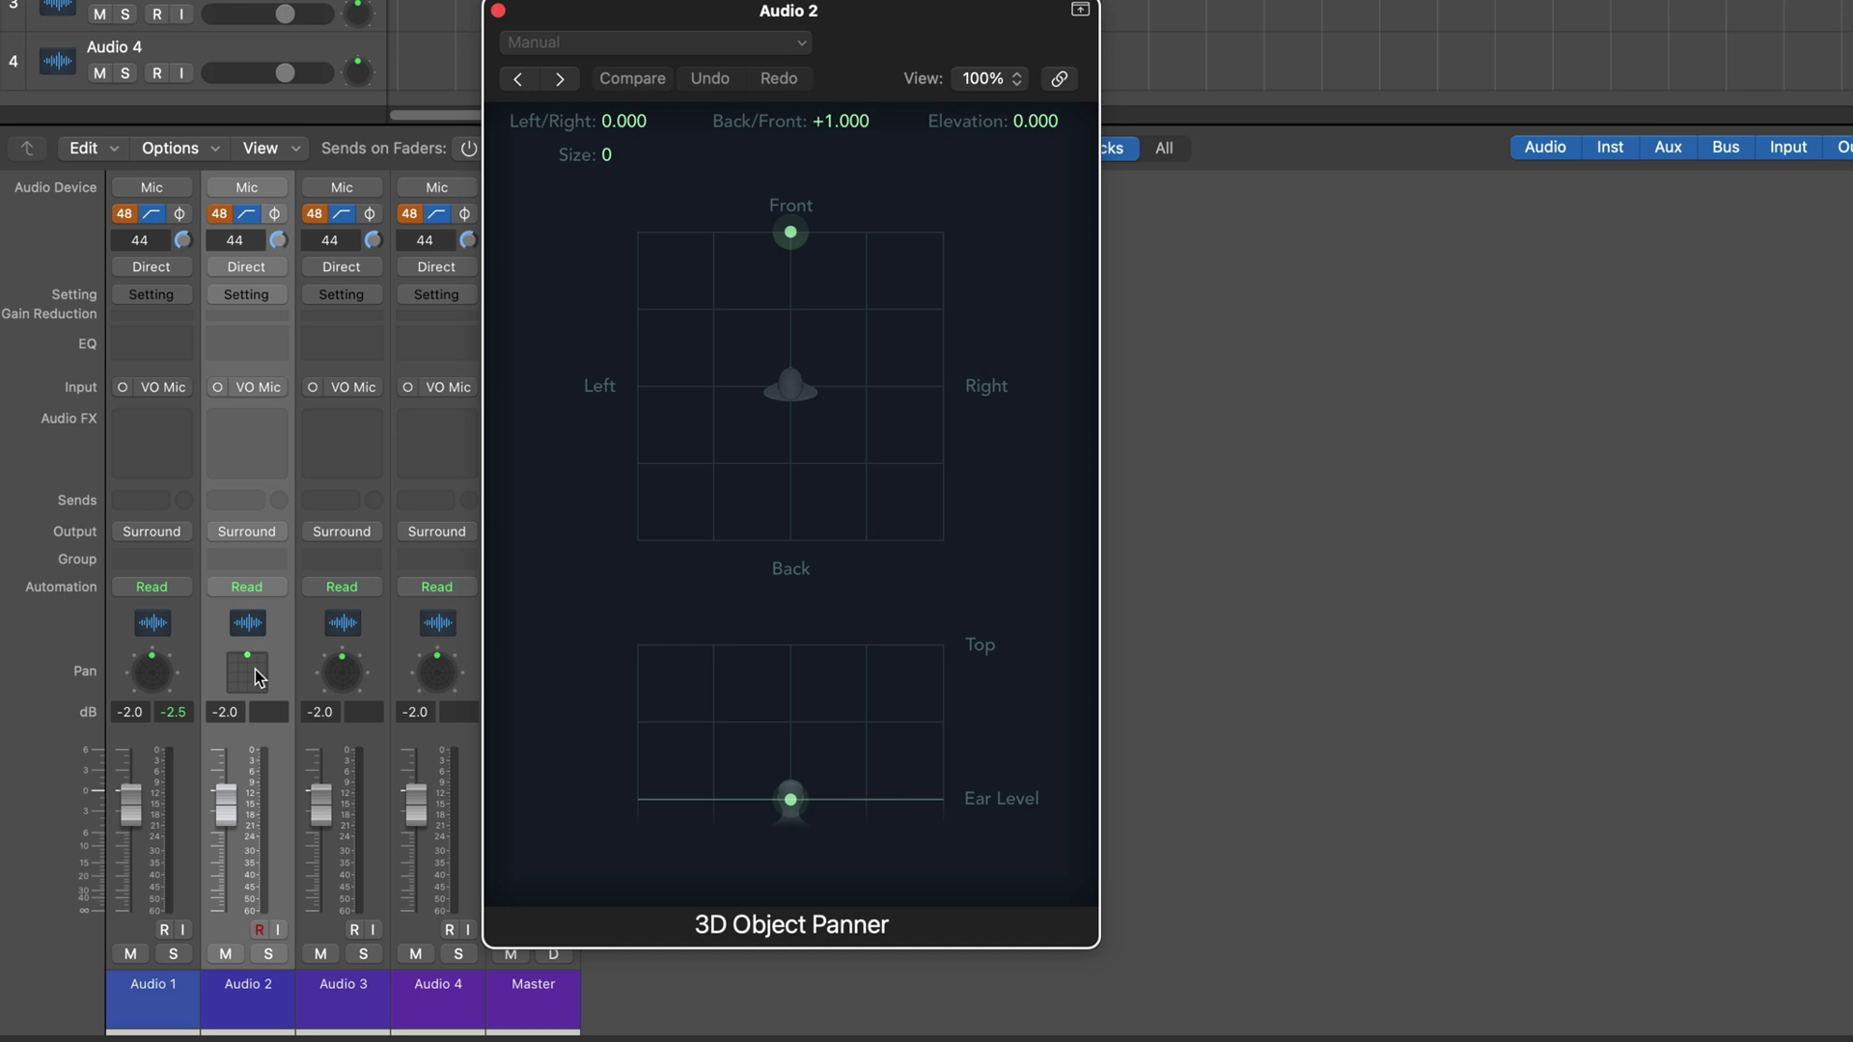
{"action": "left_click_drag", "start_coordinate": [740, 43], "coordinate": [1066, 43]}
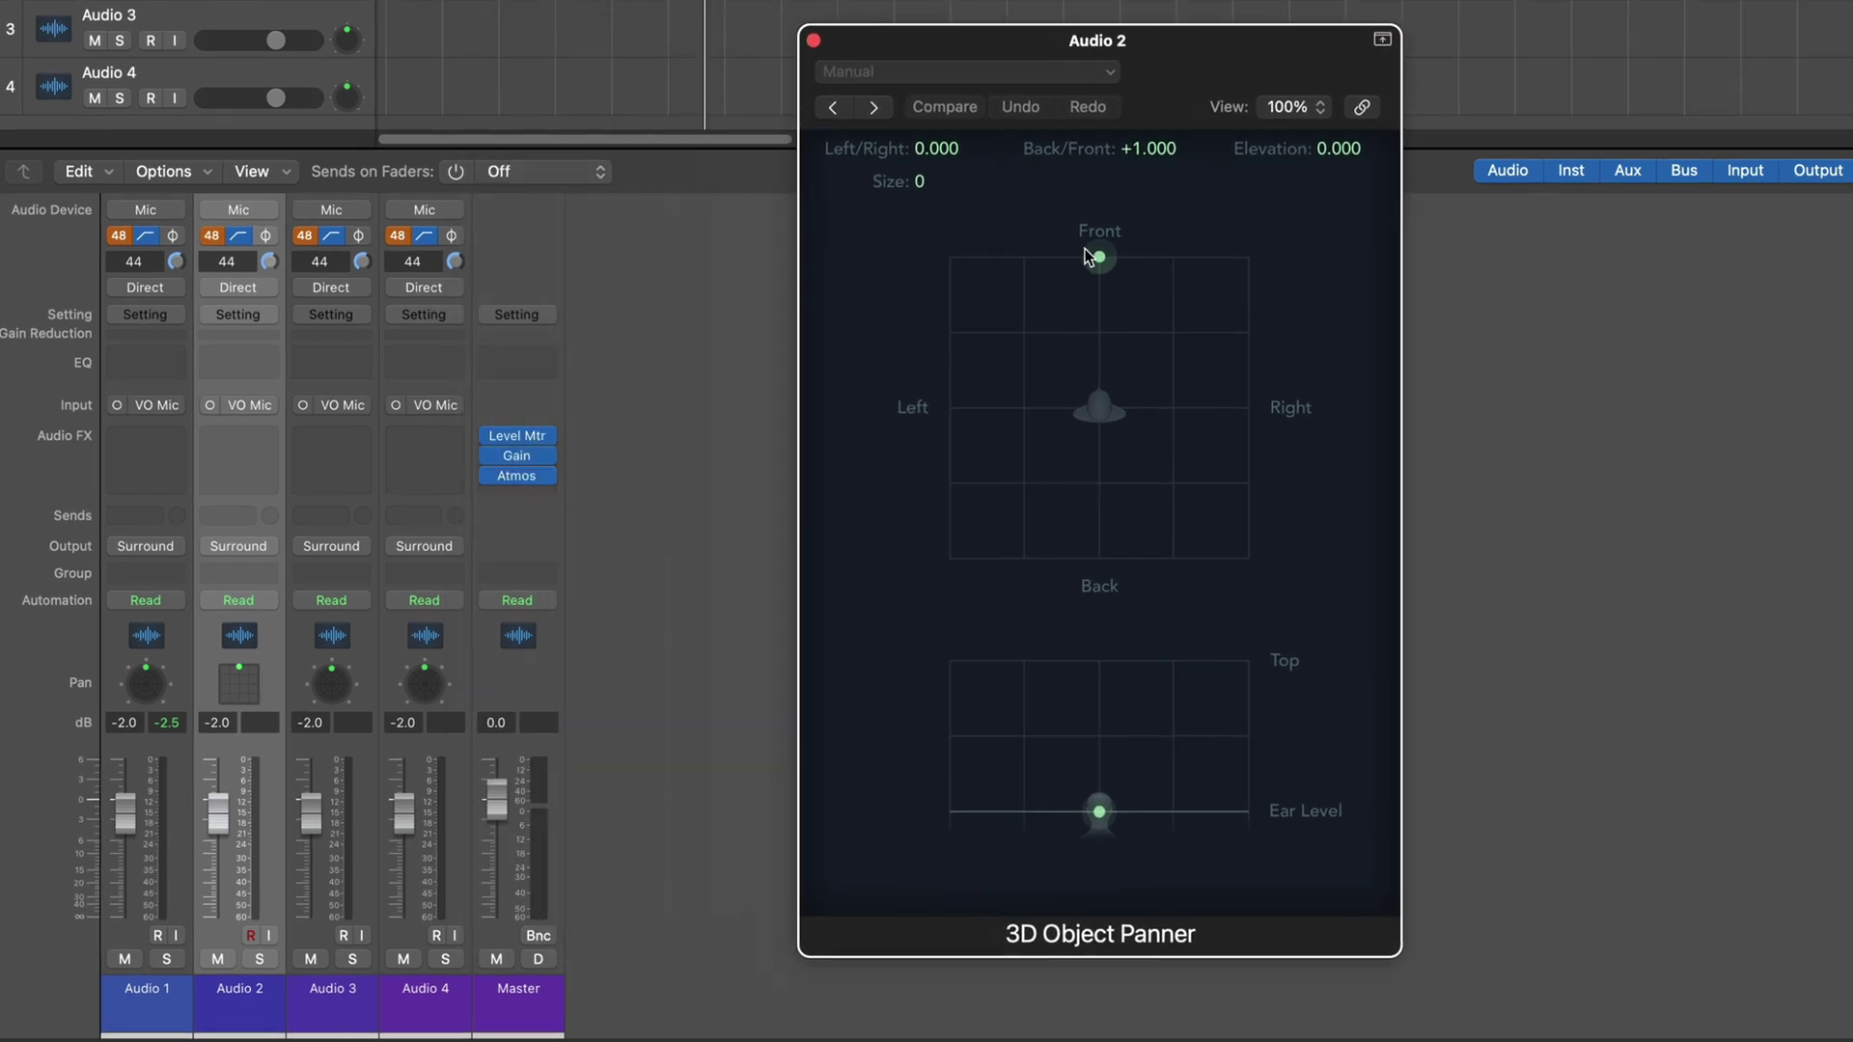
{"action": "left_click_drag", "start_coordinate": [1102, 263], "coordinate": [1094, 312]}
{"action": "mouse_move", "coordinate": [1091, 805]}
{"action": "left_mouse_down"}
{"action": "mouse_move", "coordinate": [1094, 697]}
{"action": "mouse_move", "coordinate": [1085, 793]}
{"action": "mouse_move", "coordinate": [1089, 776]}
{"action": "left_mouse_up"}
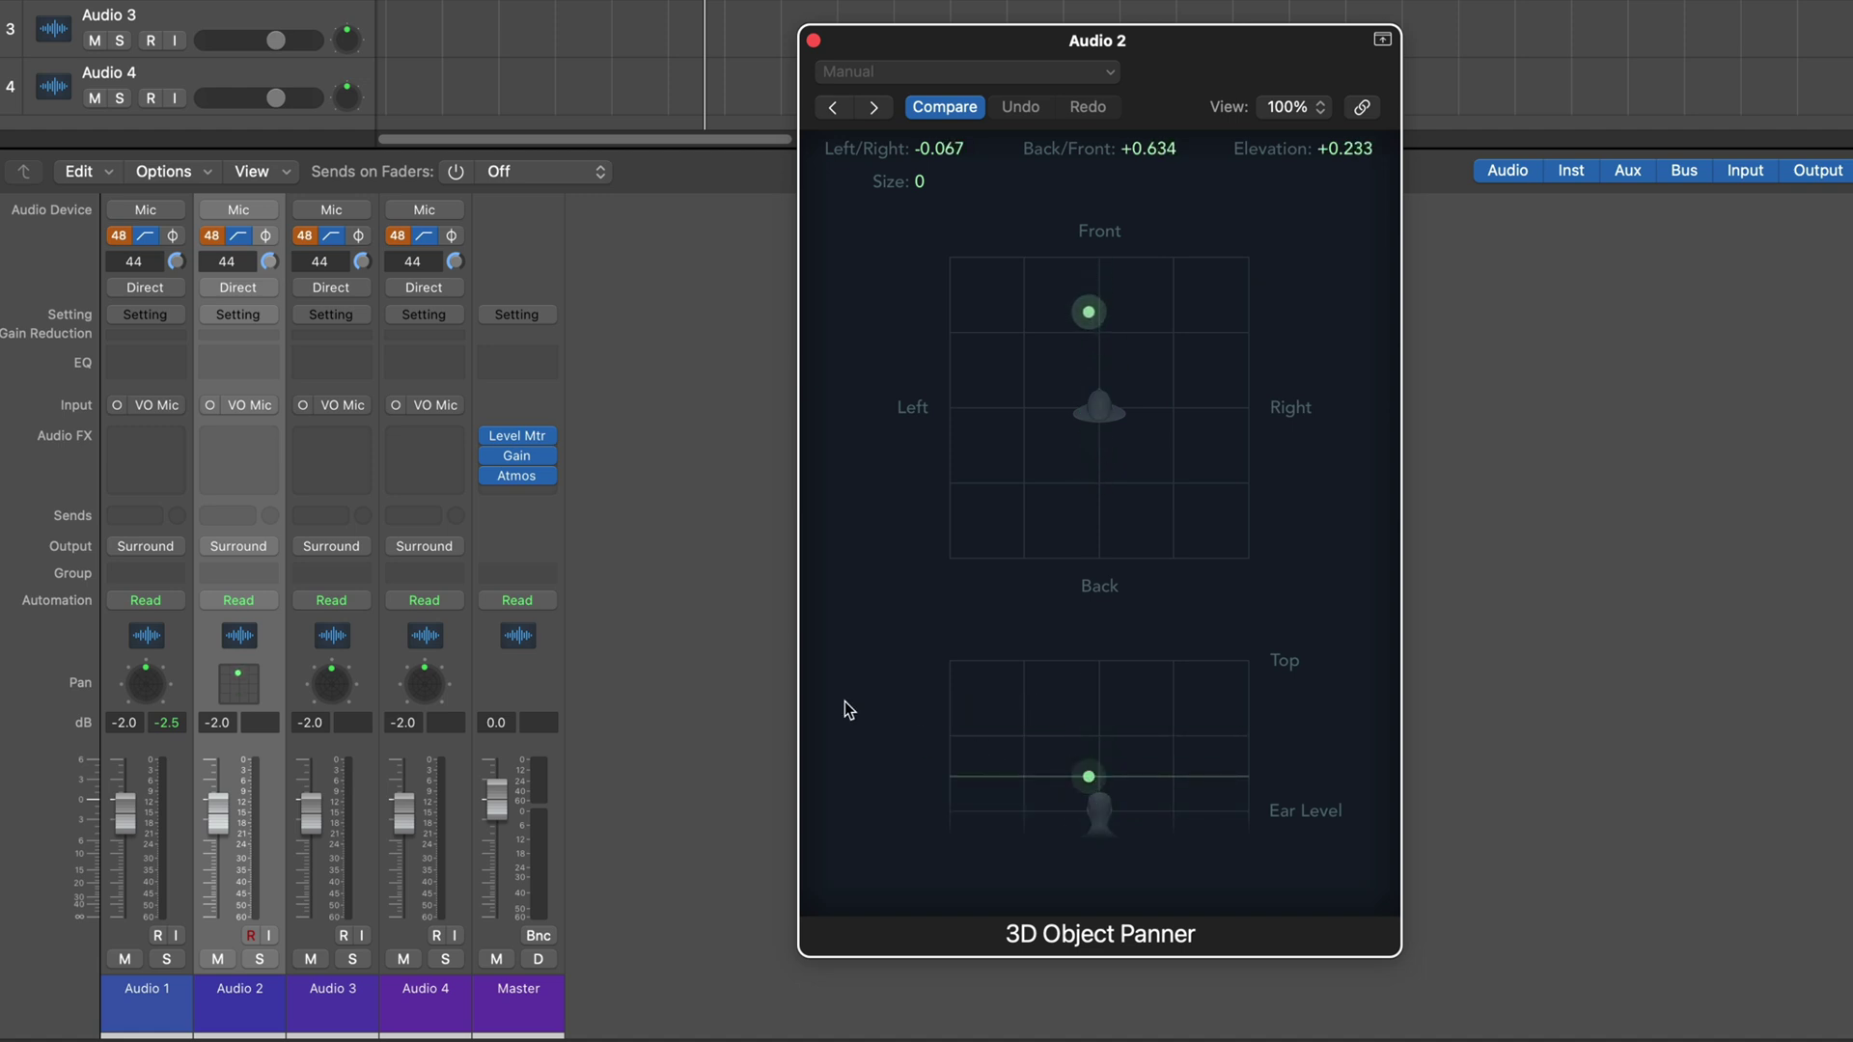
Insert a Metering > Loudness Meter (7.1.4) in the Master slot below Dolby Atmos, then close it.
{"action": "left_click", "coordinate": [517, 492]}
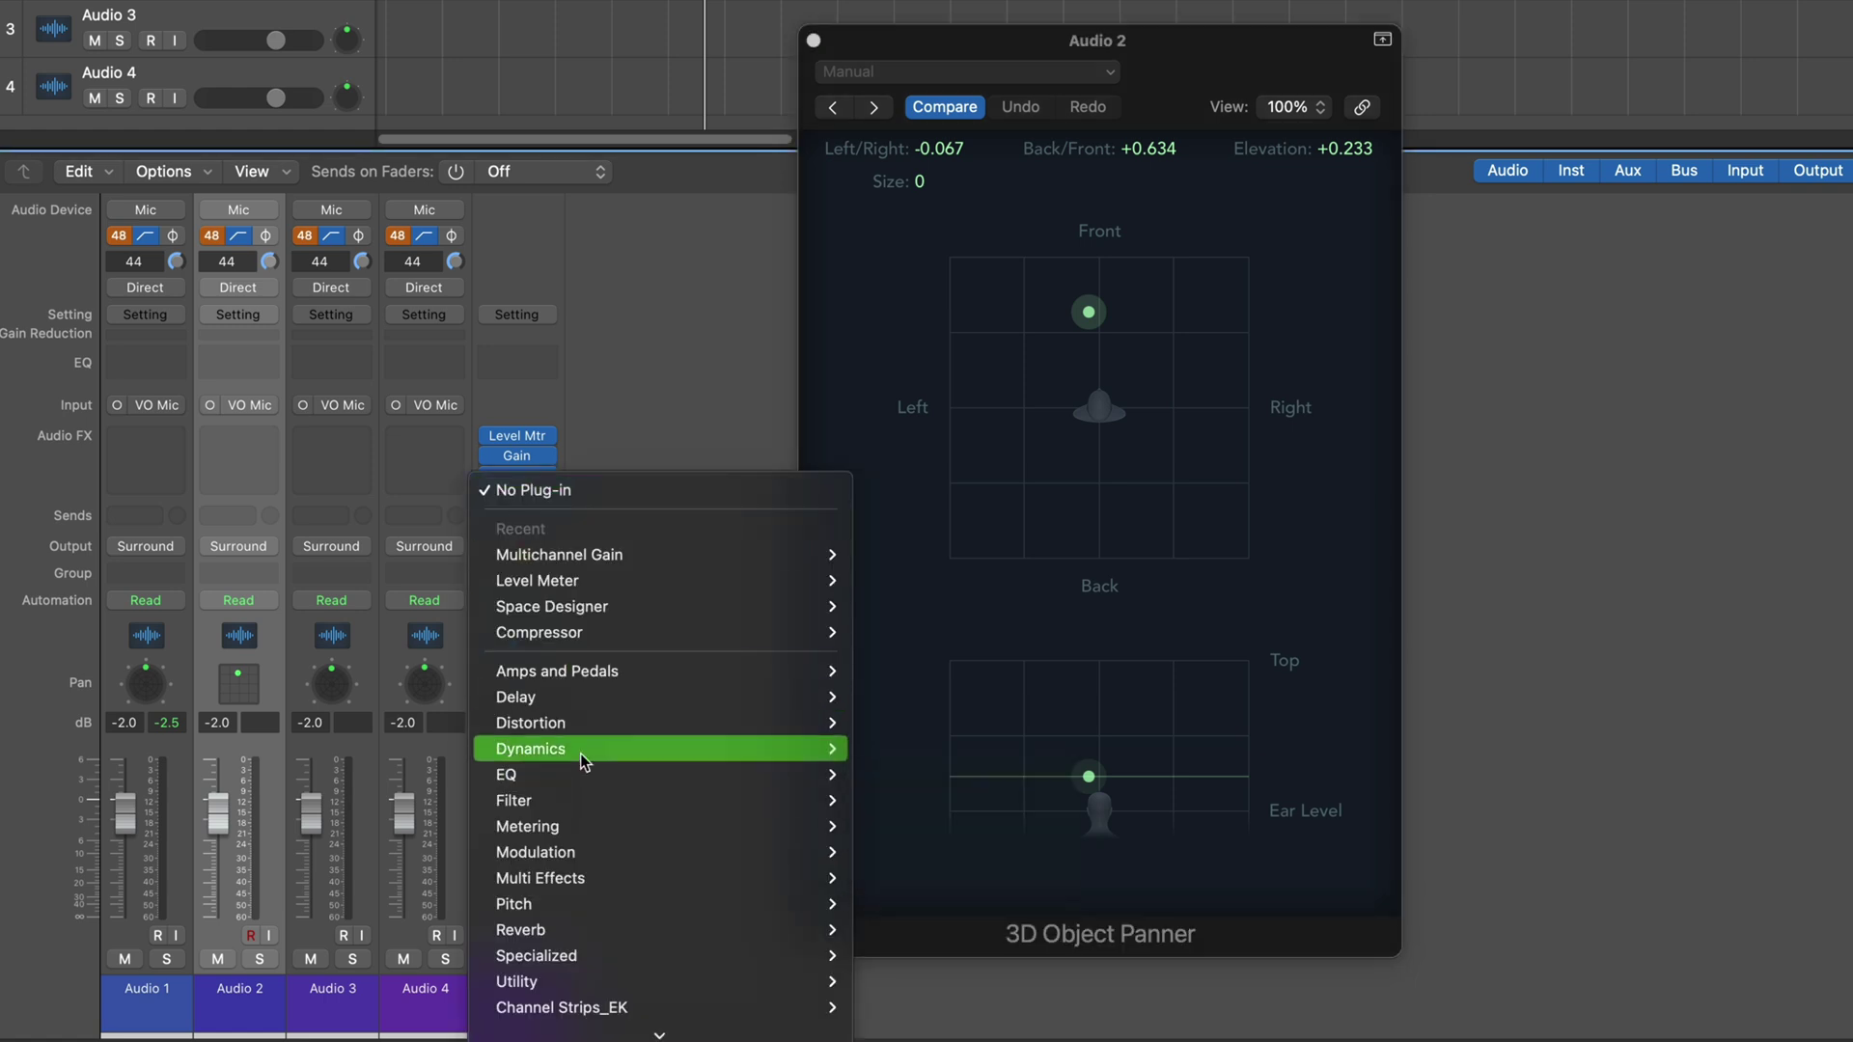
{"action": "mouse_move", "coordinate": [554, 833]}
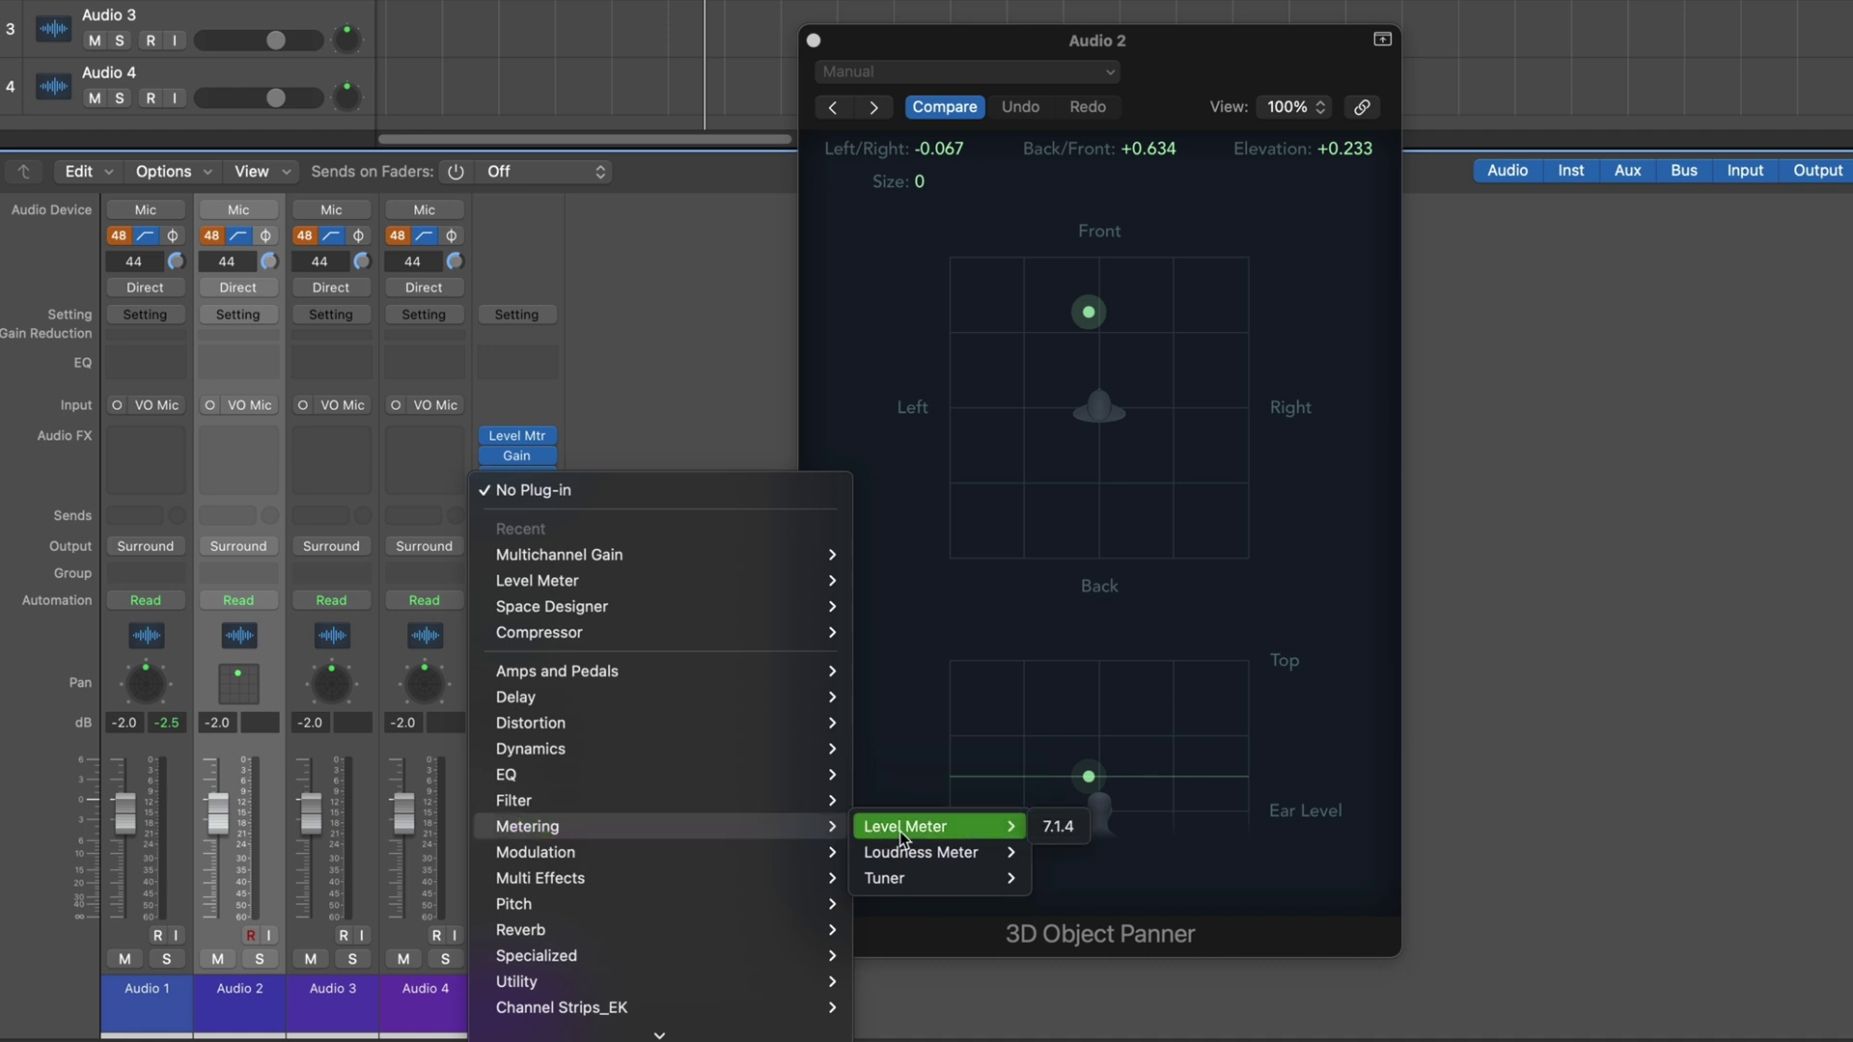
{"action": "mouse_move", "coordinate": [918, 853]}
{"action": "left_click", "coordinate": [1056, 853]}
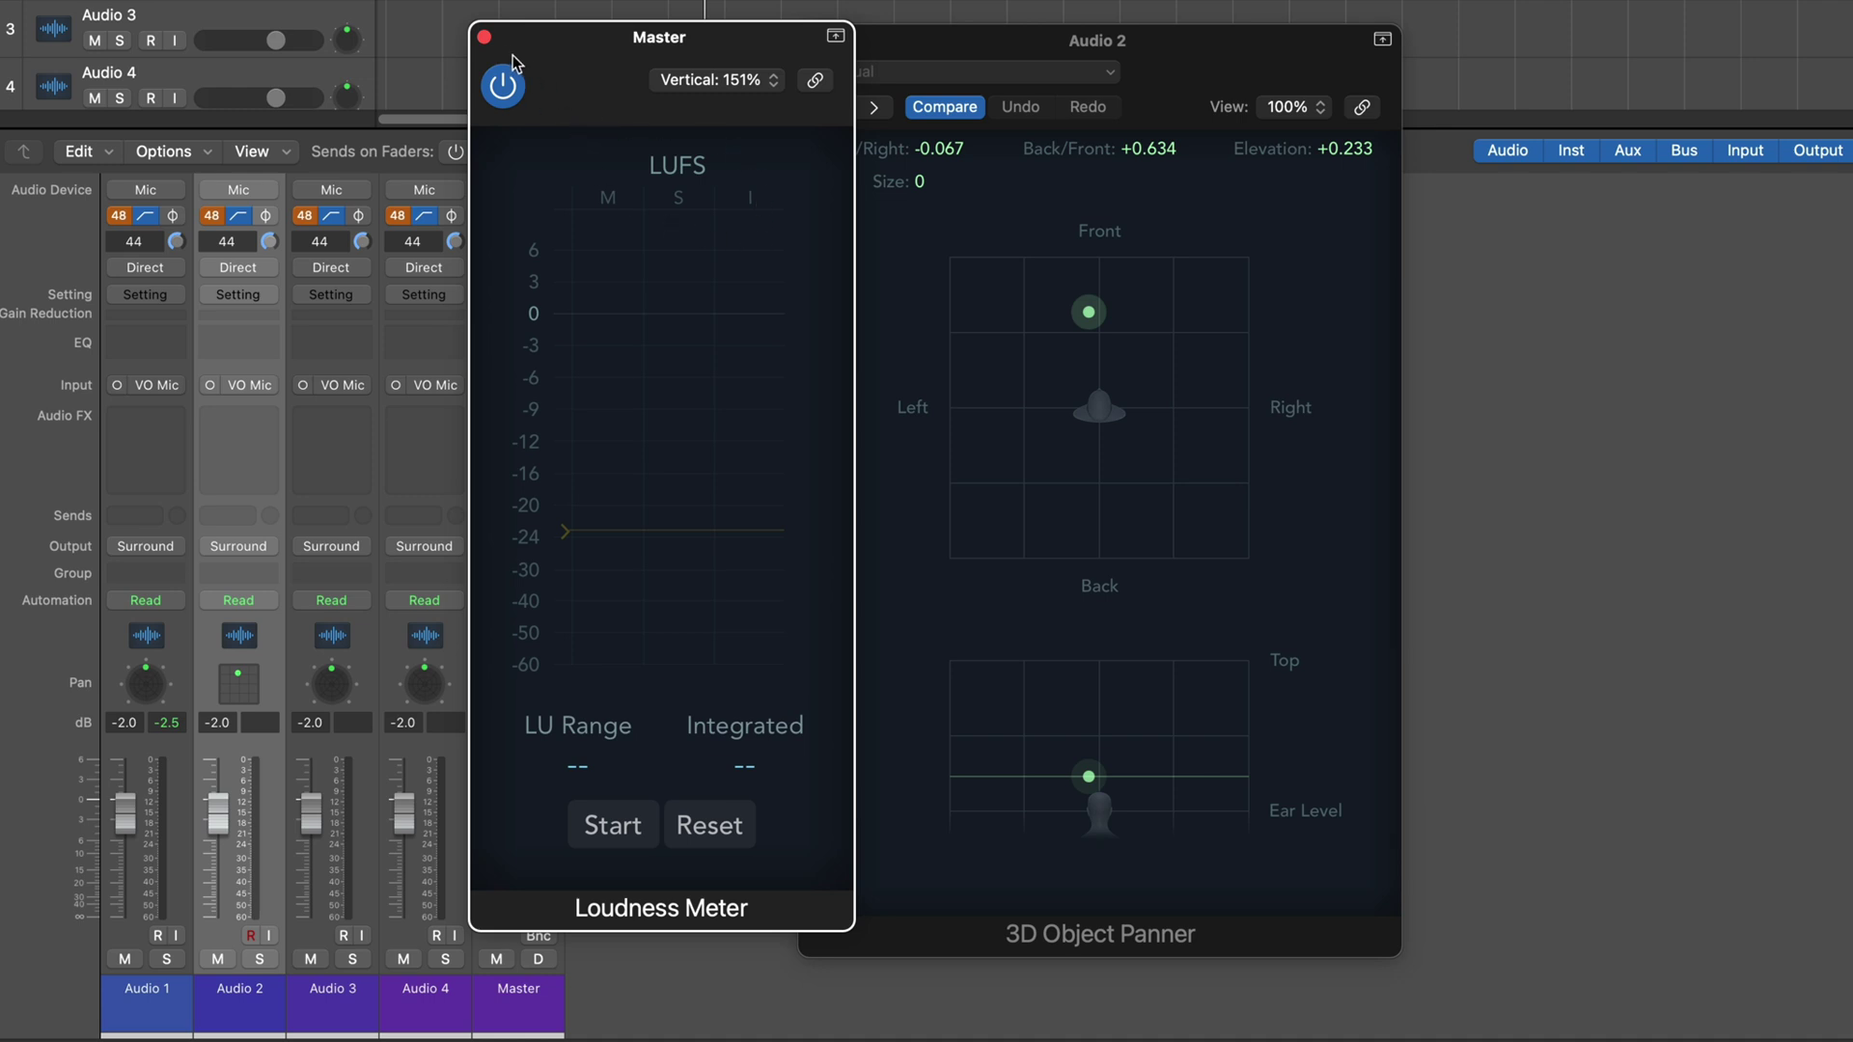
{"action": "left_click", "coordinate": [484, 36]}
{"action": "left_click_drag", "start_coordinate": [899, 48], "coordinate": [1134, 47]}
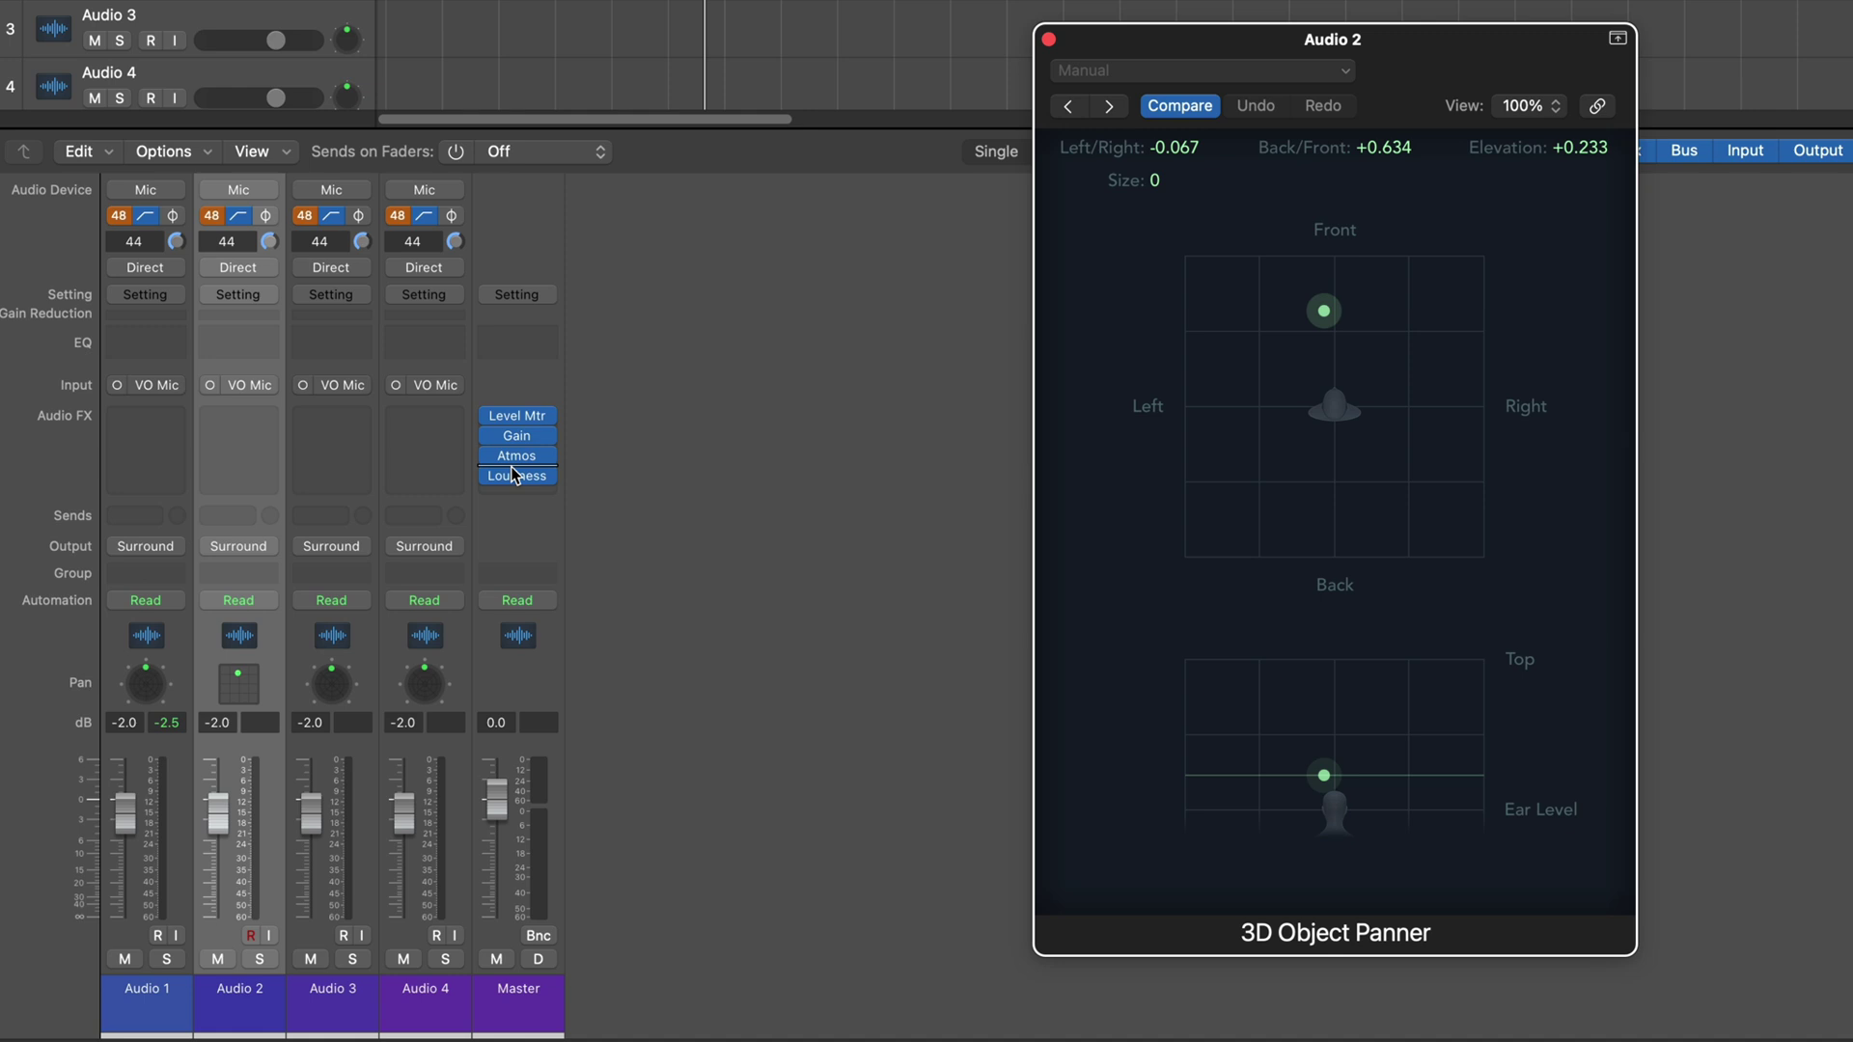
{"action": "mouse_move", "coordinate": [518, 480]}
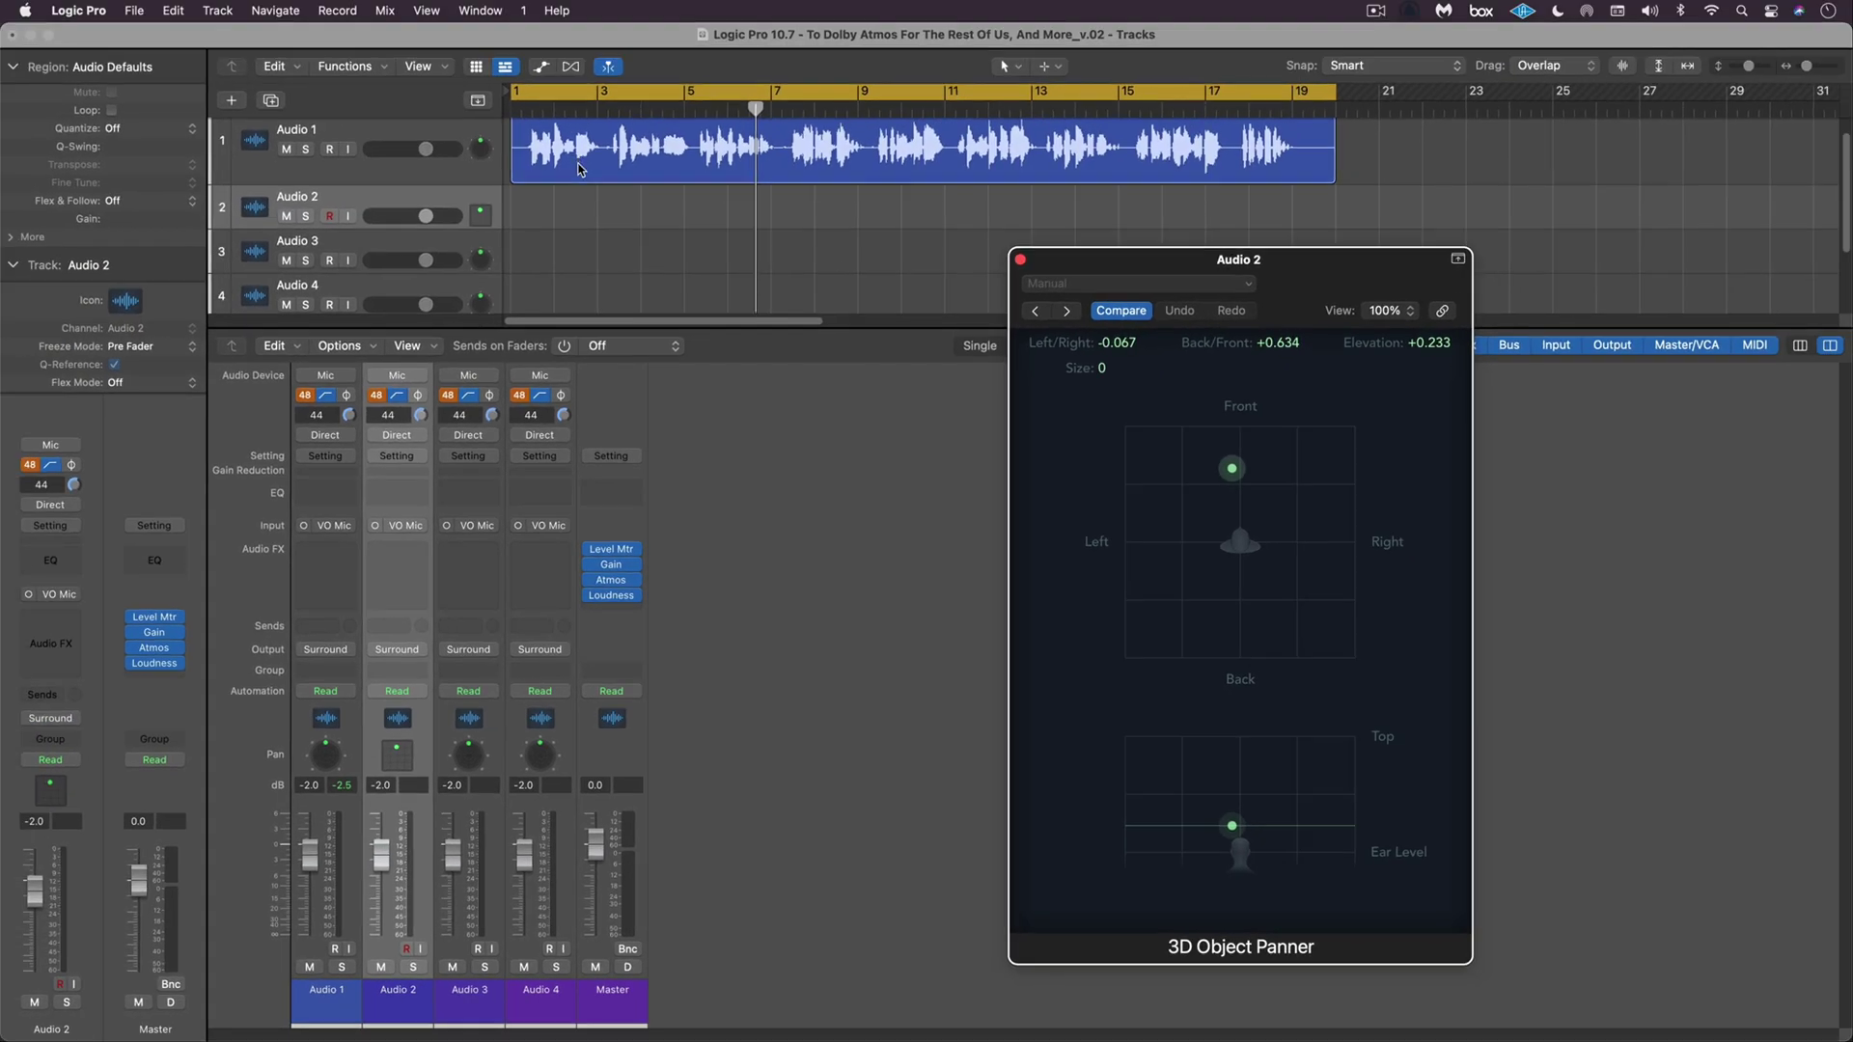
Move the Mono Lead Vocal Sample region onto the Audio 2 object track.
{"action": "left_click_drag", "start_coordinate": [483, 0], "coordinate": [482, 7]}
{"action": "left_click_drag", "start_coordinate": [577, 216], "coordinate": [578, 217]}
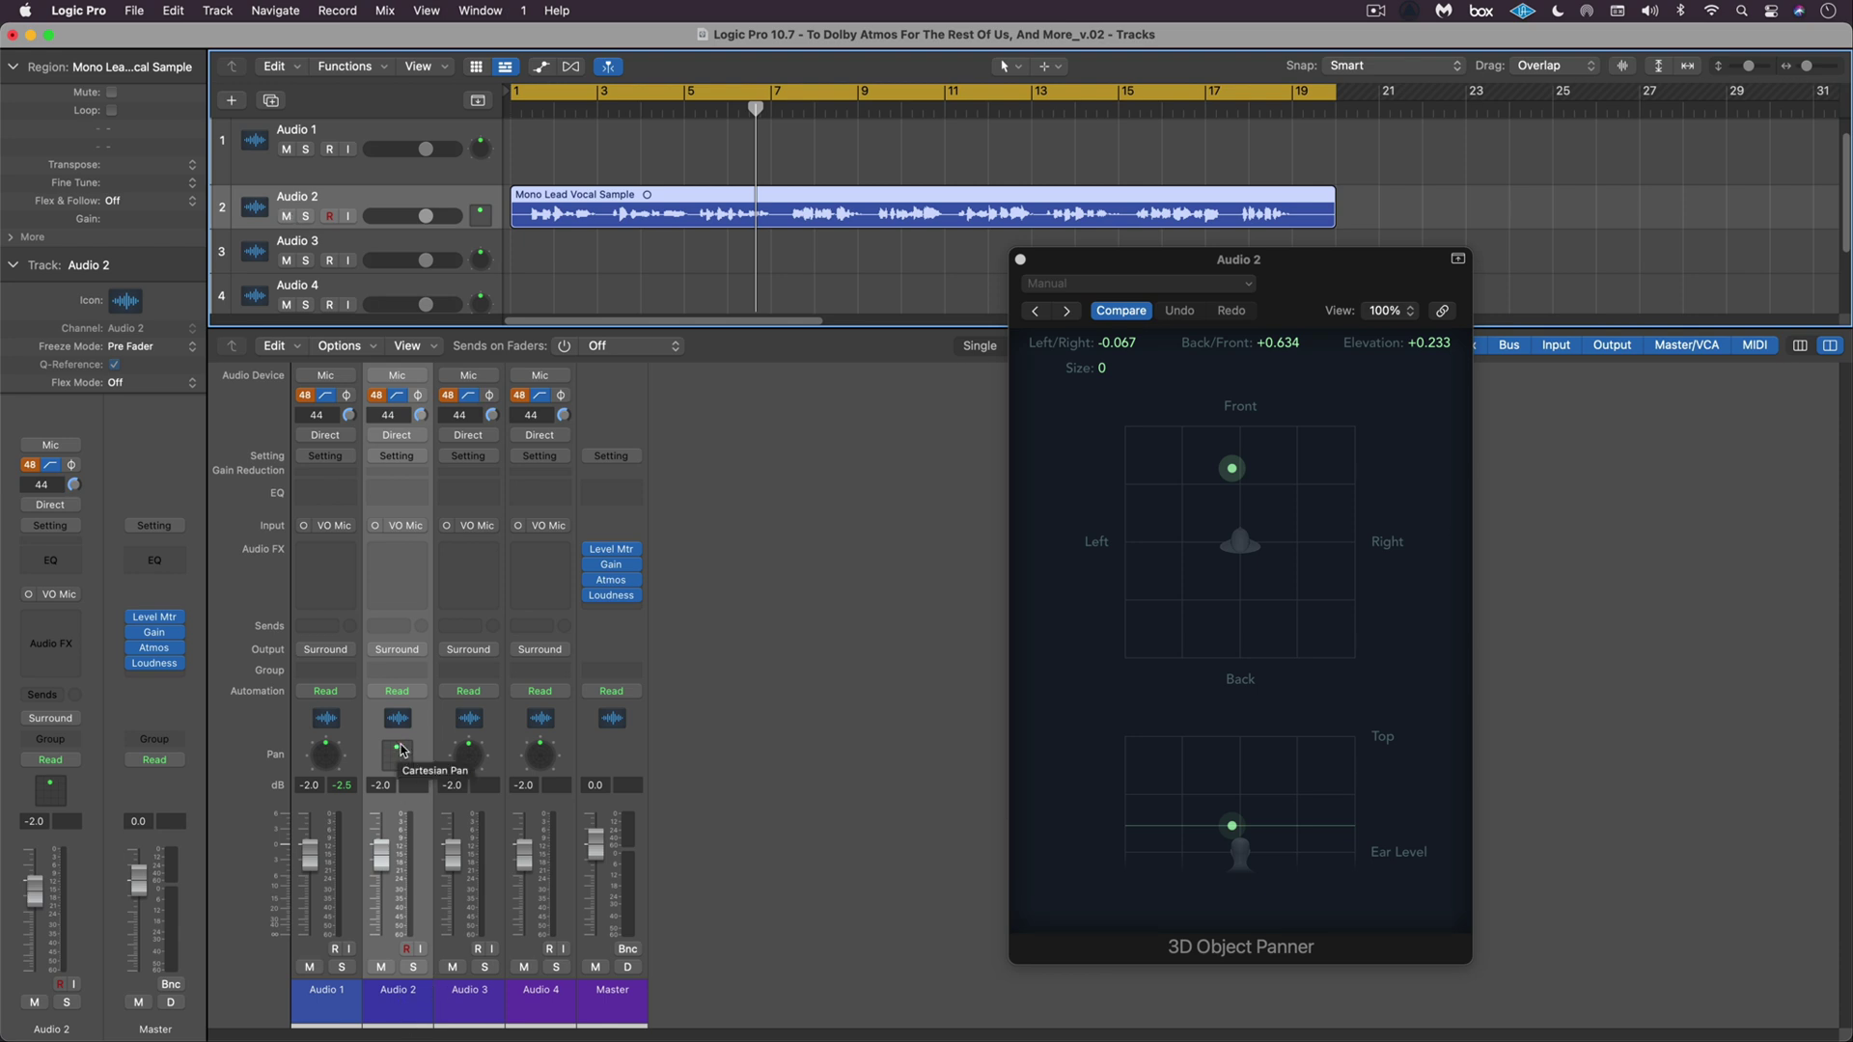
{"action": "left_click", "coordinate": [614, 583]}
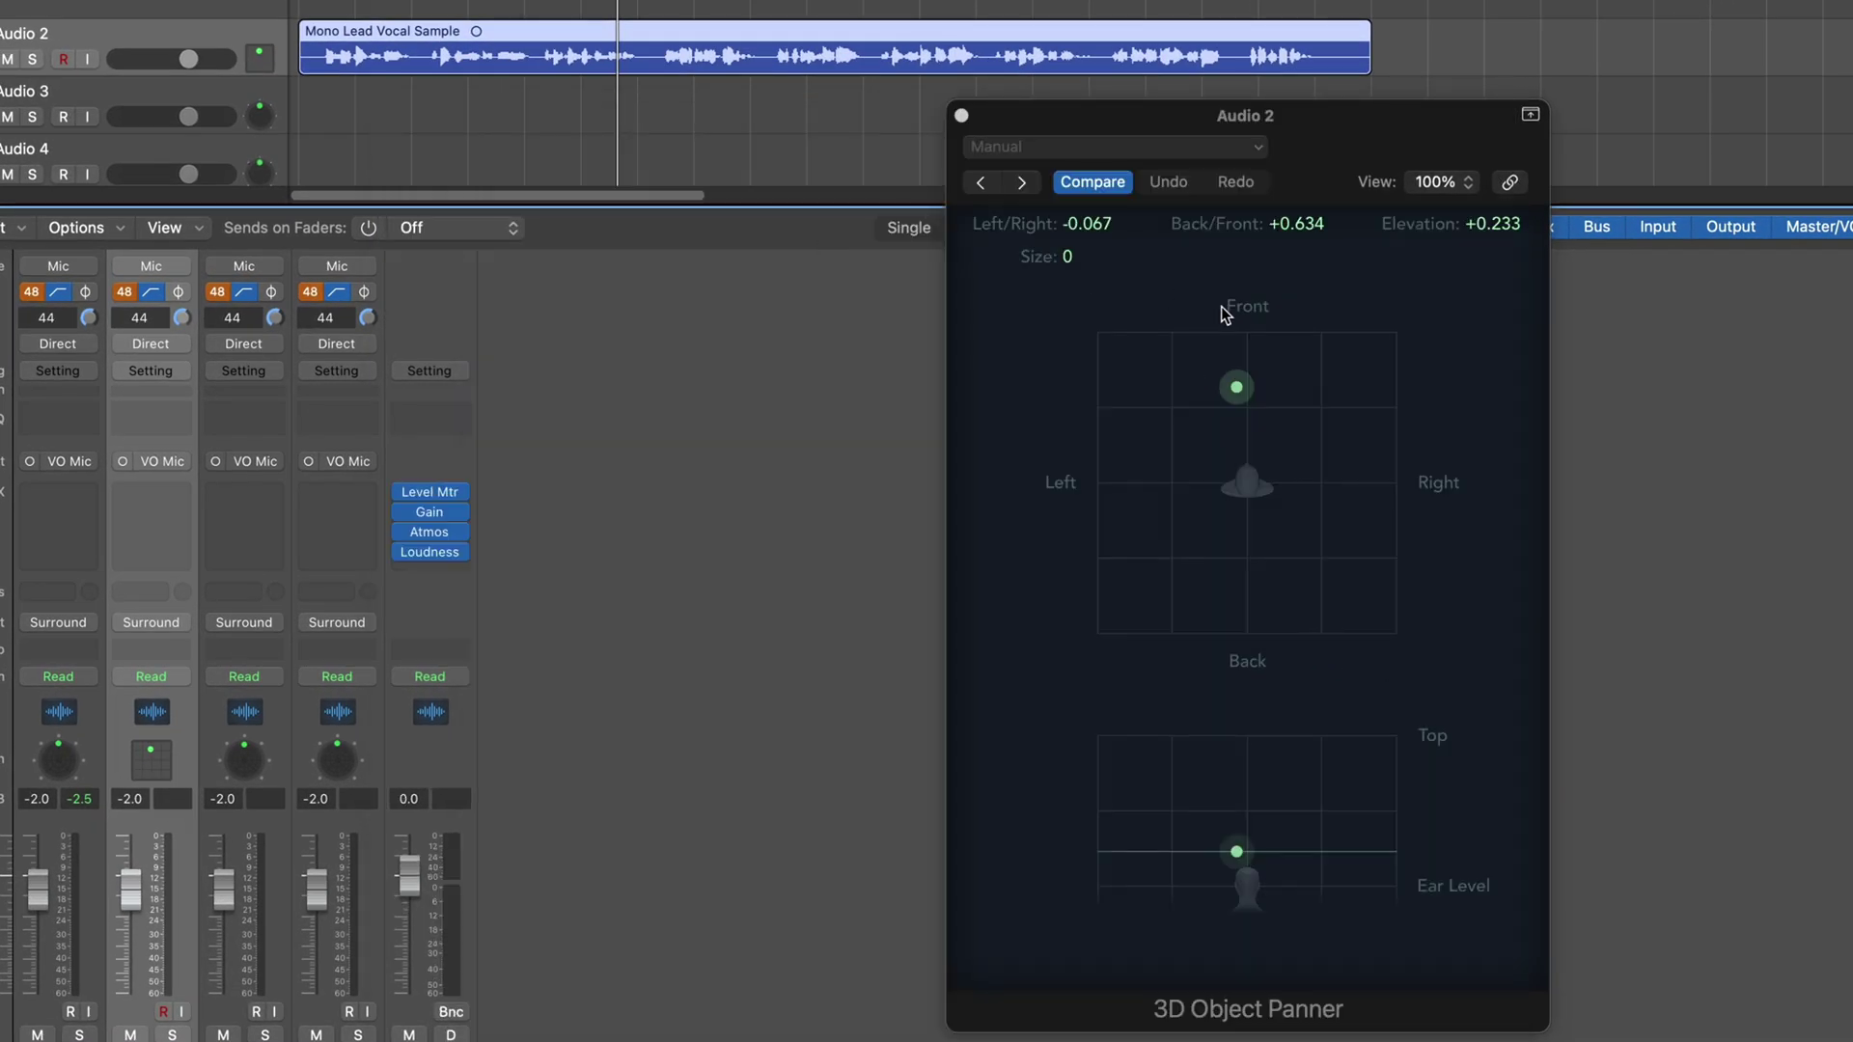
Position the vocal object at L/R -0.471, B/F +0.363 and elevation +0.475.
{"action": "key", "text": "Return"}
{"action": "left_click_drag", "start_coordinate": [1241, 384], "coordinate": [1167, 516]}
{"action": "left_click_drag", "start_coordinate": [1165, 859], "coordinate": [1345, 812]}
{"action": "left_click_drag", "start_coordinate": [1342, 516], "coordinate": [1175, 426]}
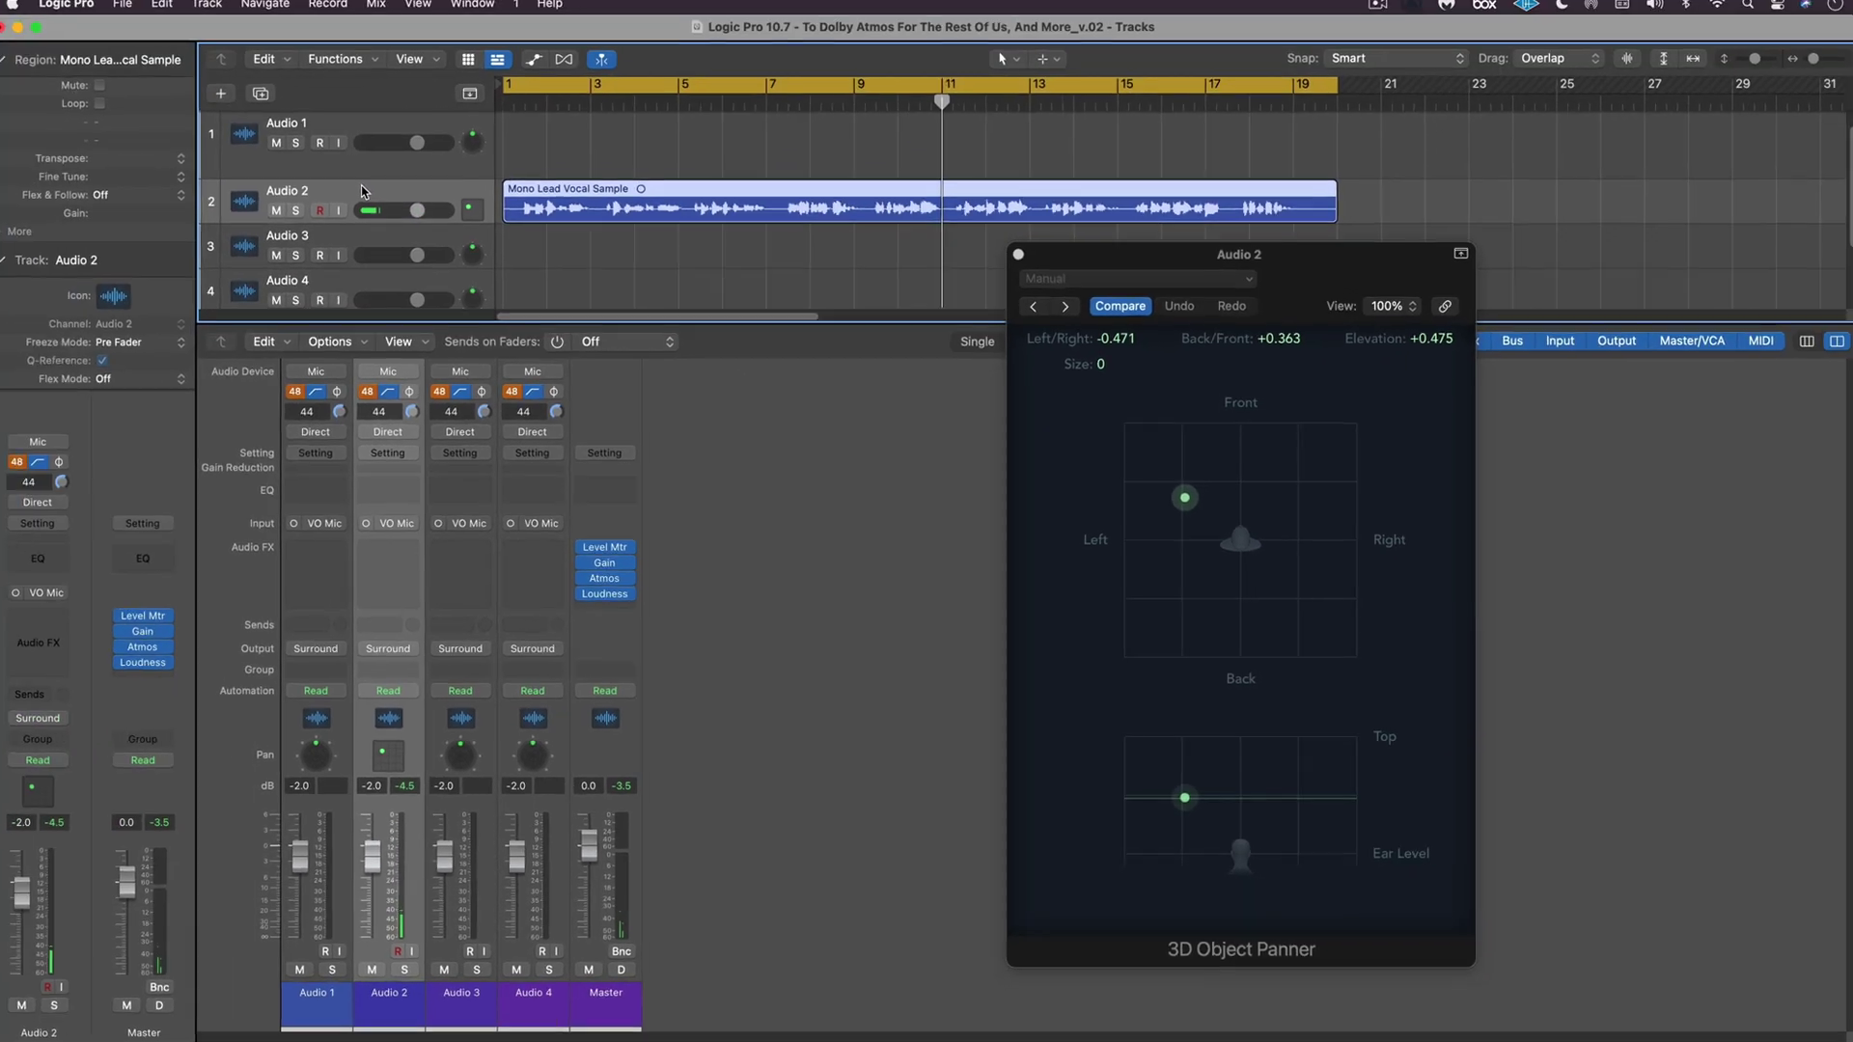
{"action": "key", "text": "super+Down"}
{"action": "key", "text": "super+Down"}
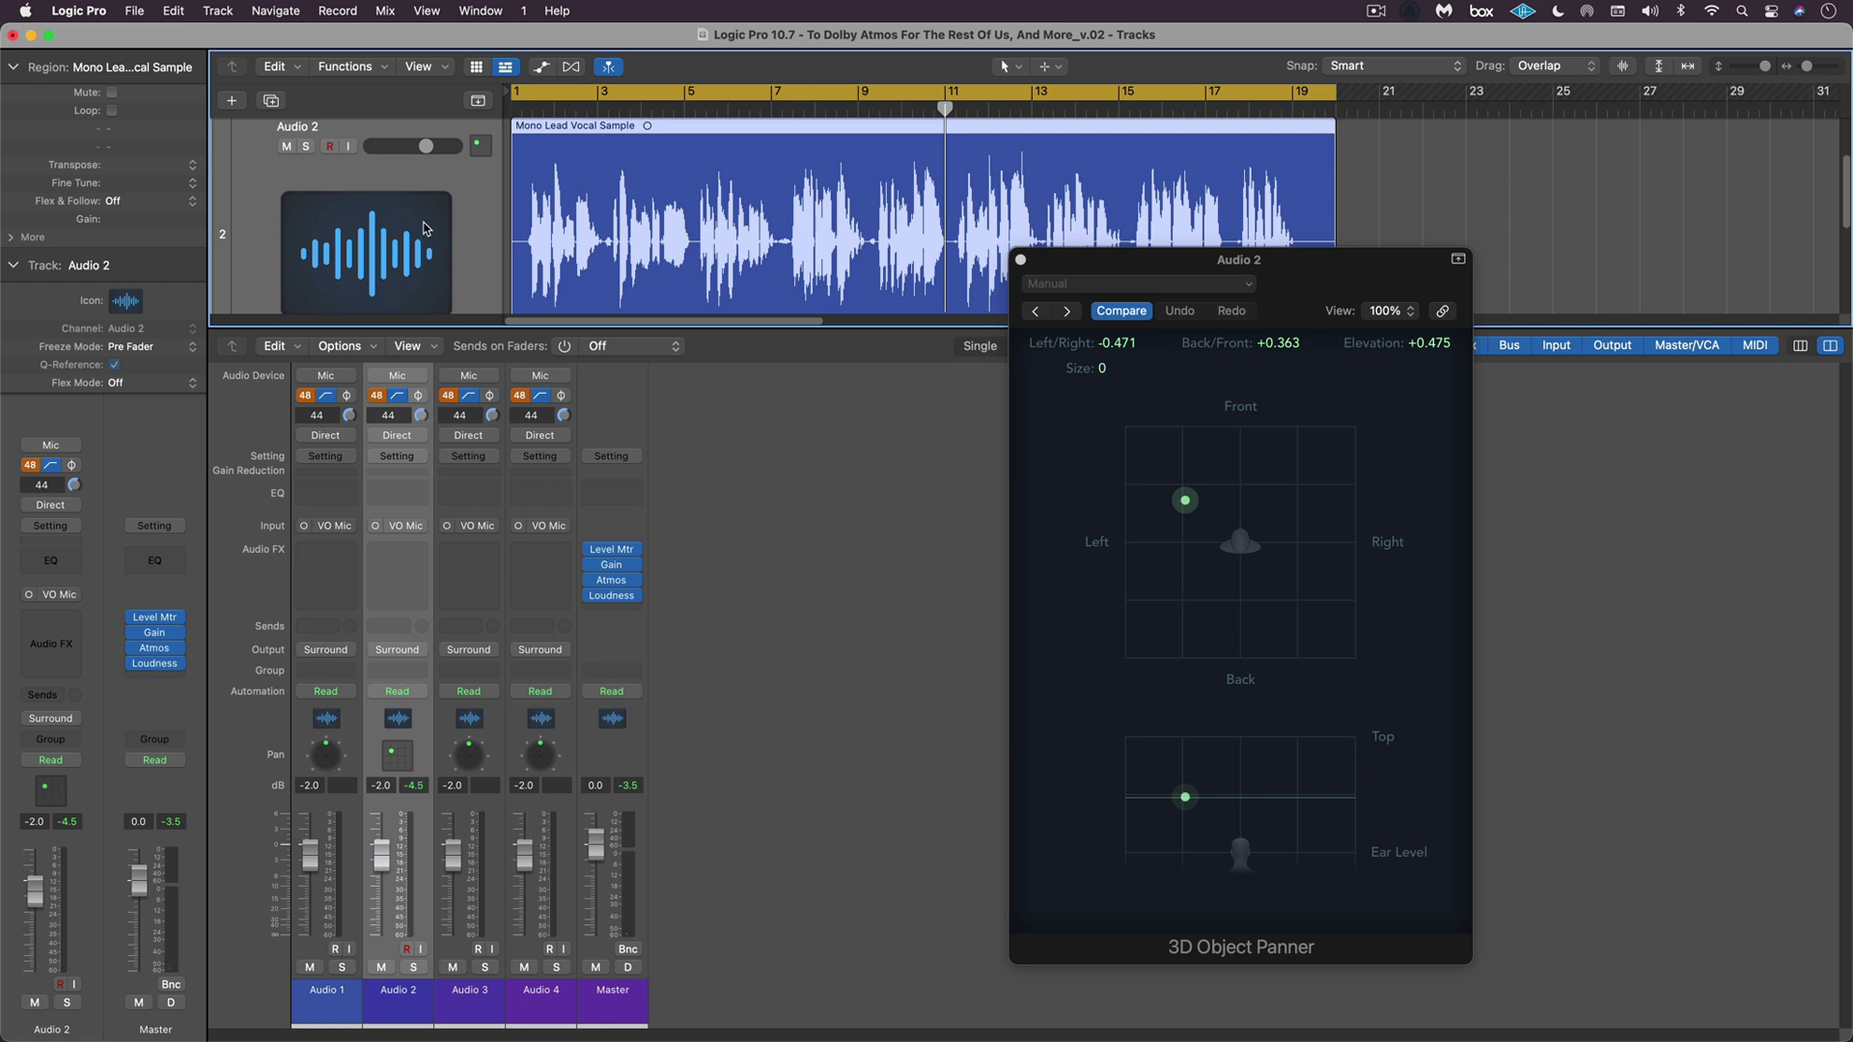
{"action": "key", "text": "x"}
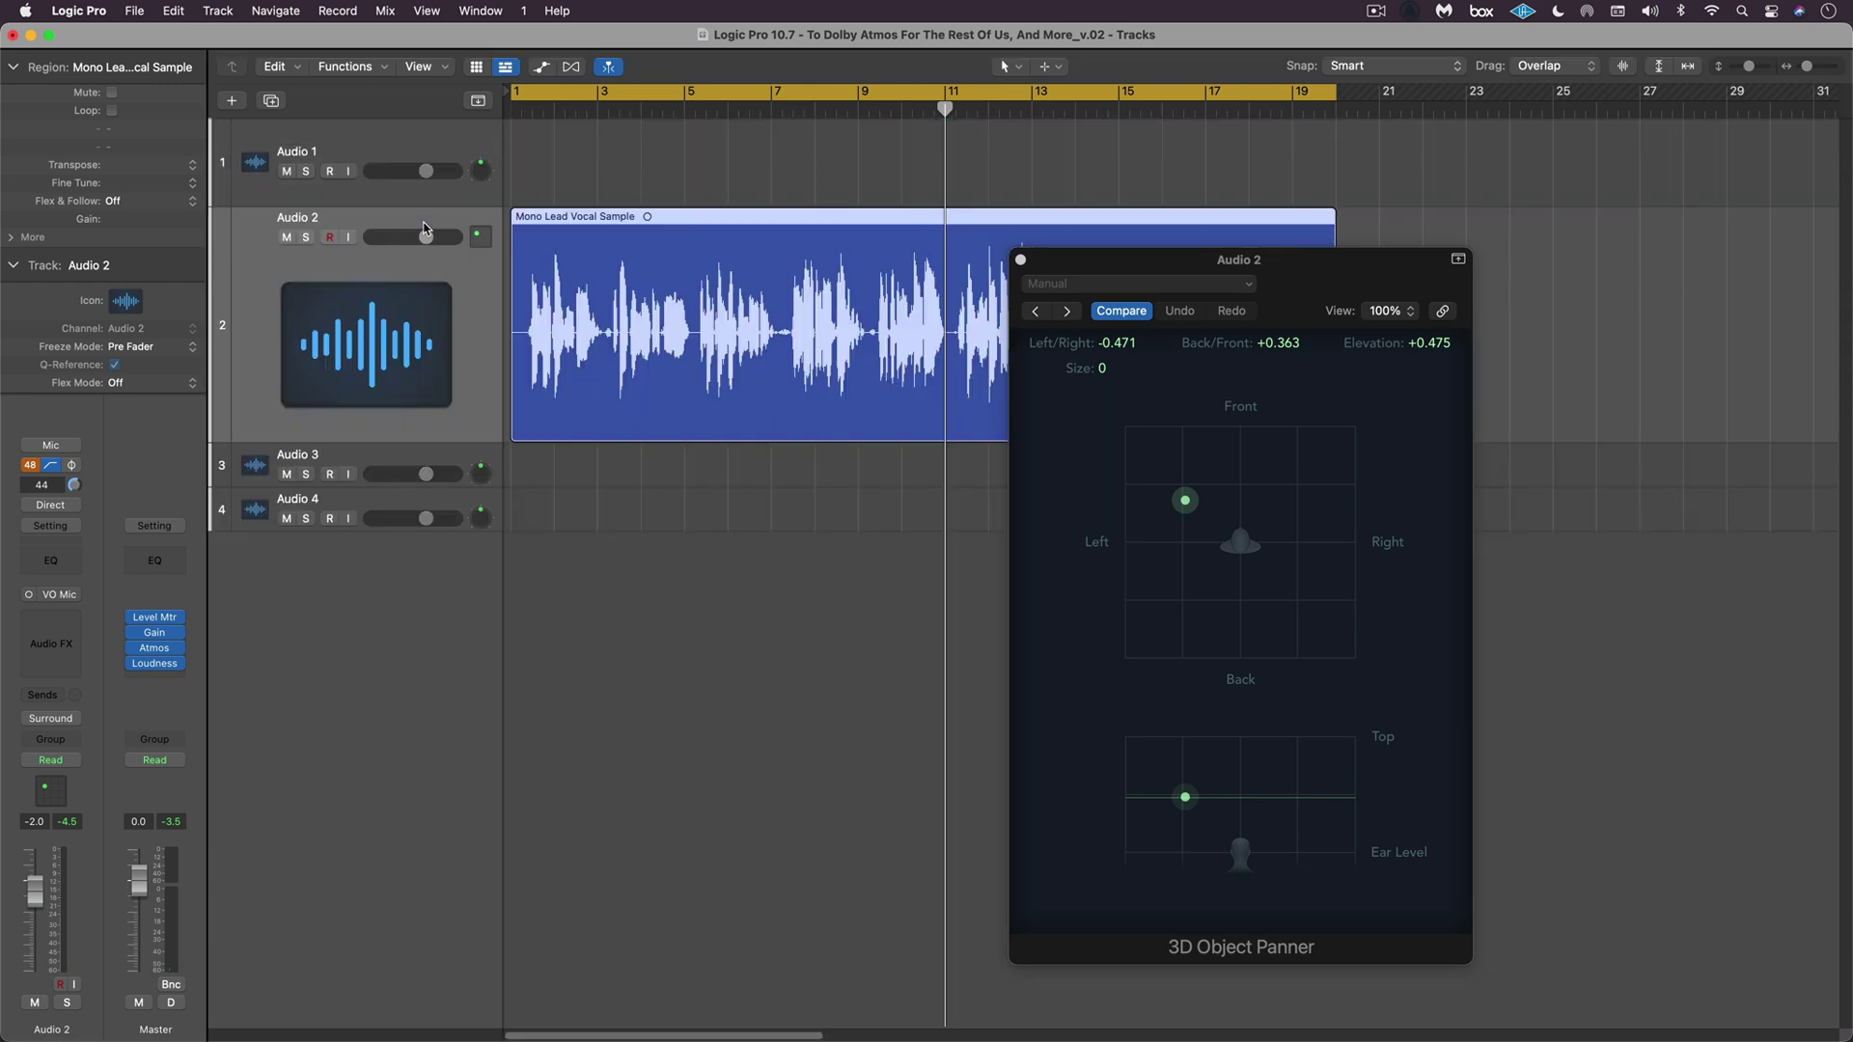
{"action": "key", "text": "a"}
{"action": "left_click", "coordinate": [473, 111]}
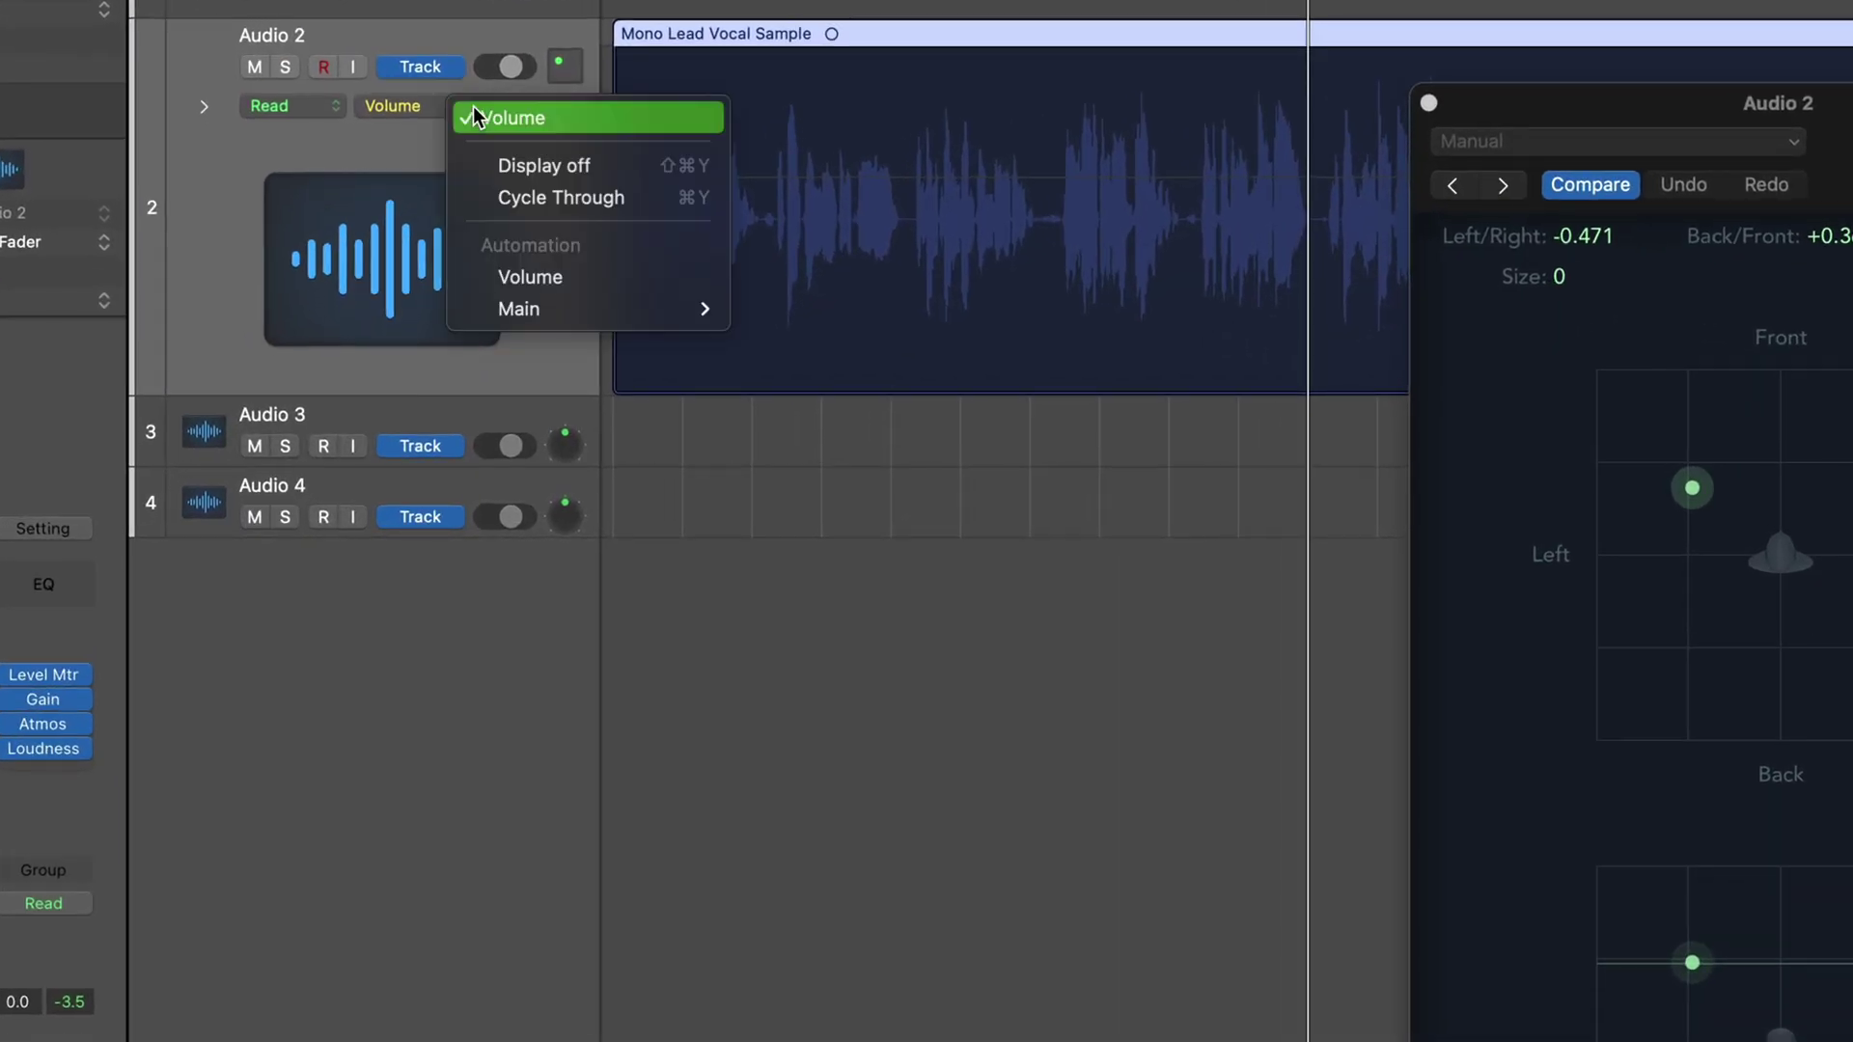
{"action": "mouse_move", "coordinate": [521, 313]}
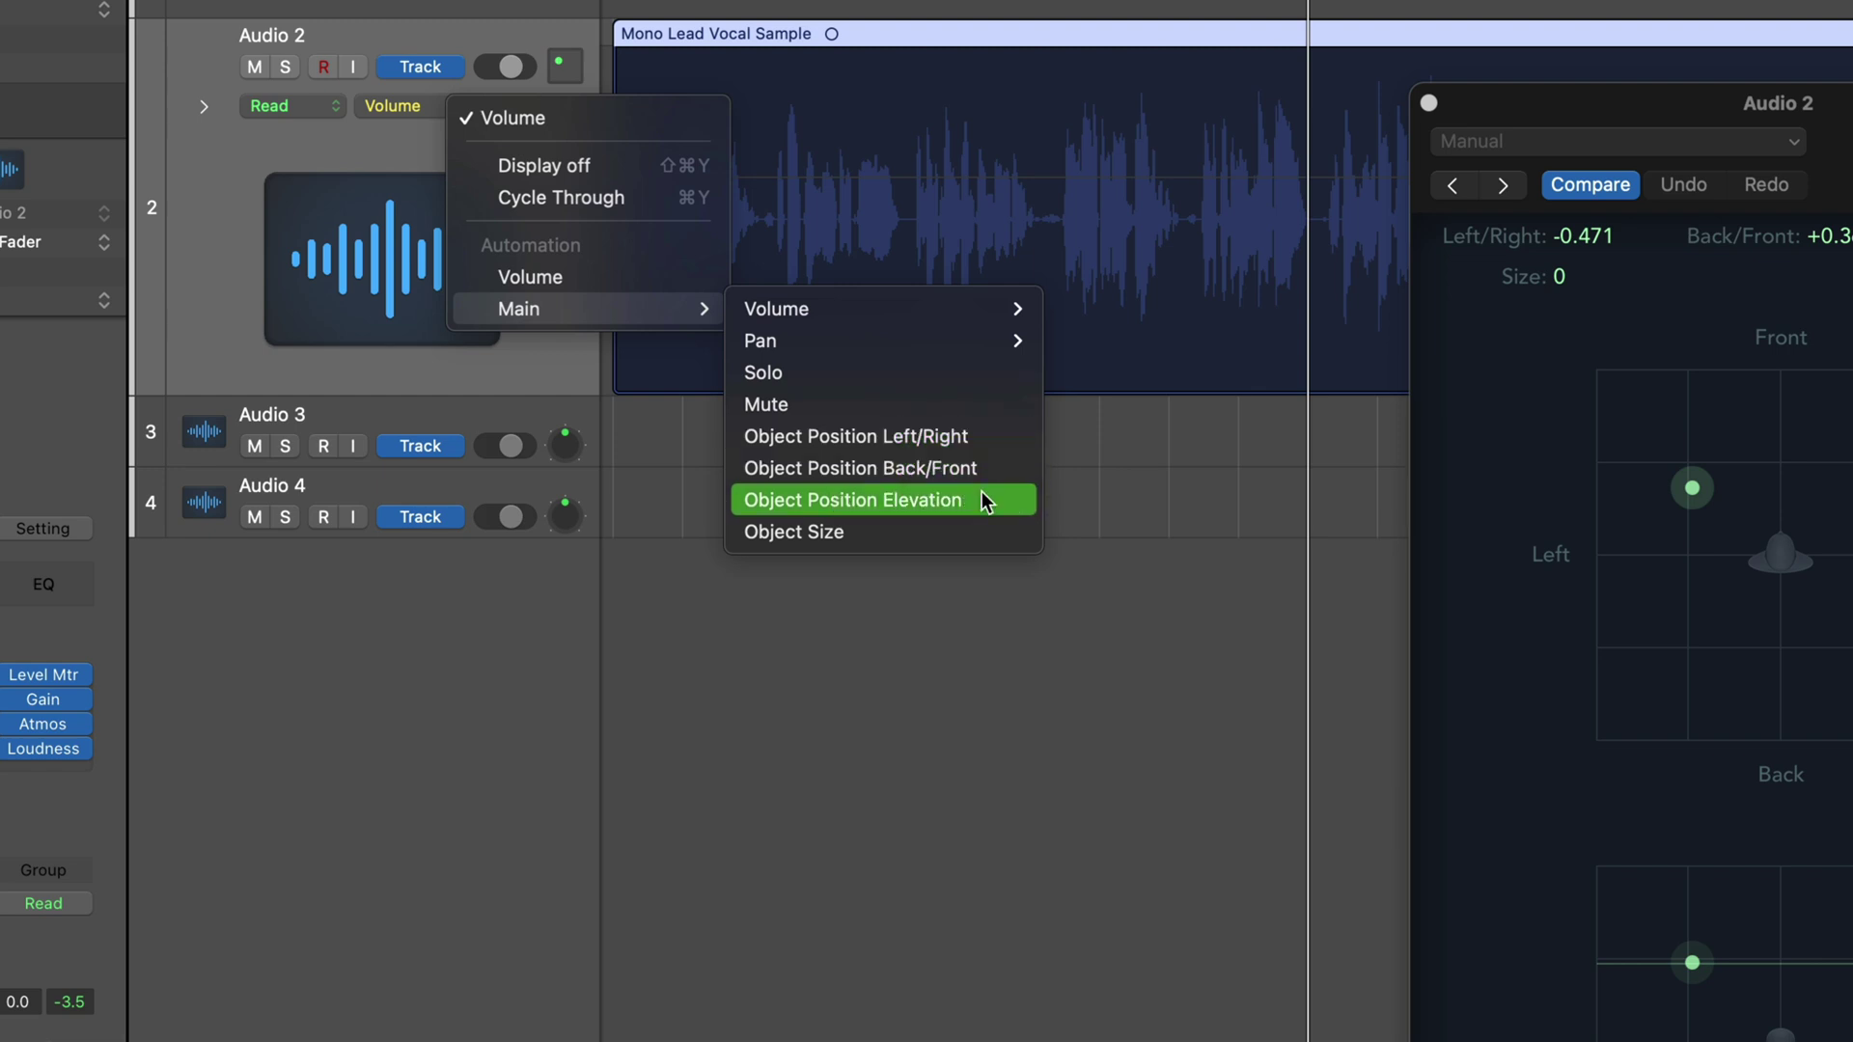
{"action": "left_click", "coordinate": [1377, 417]}
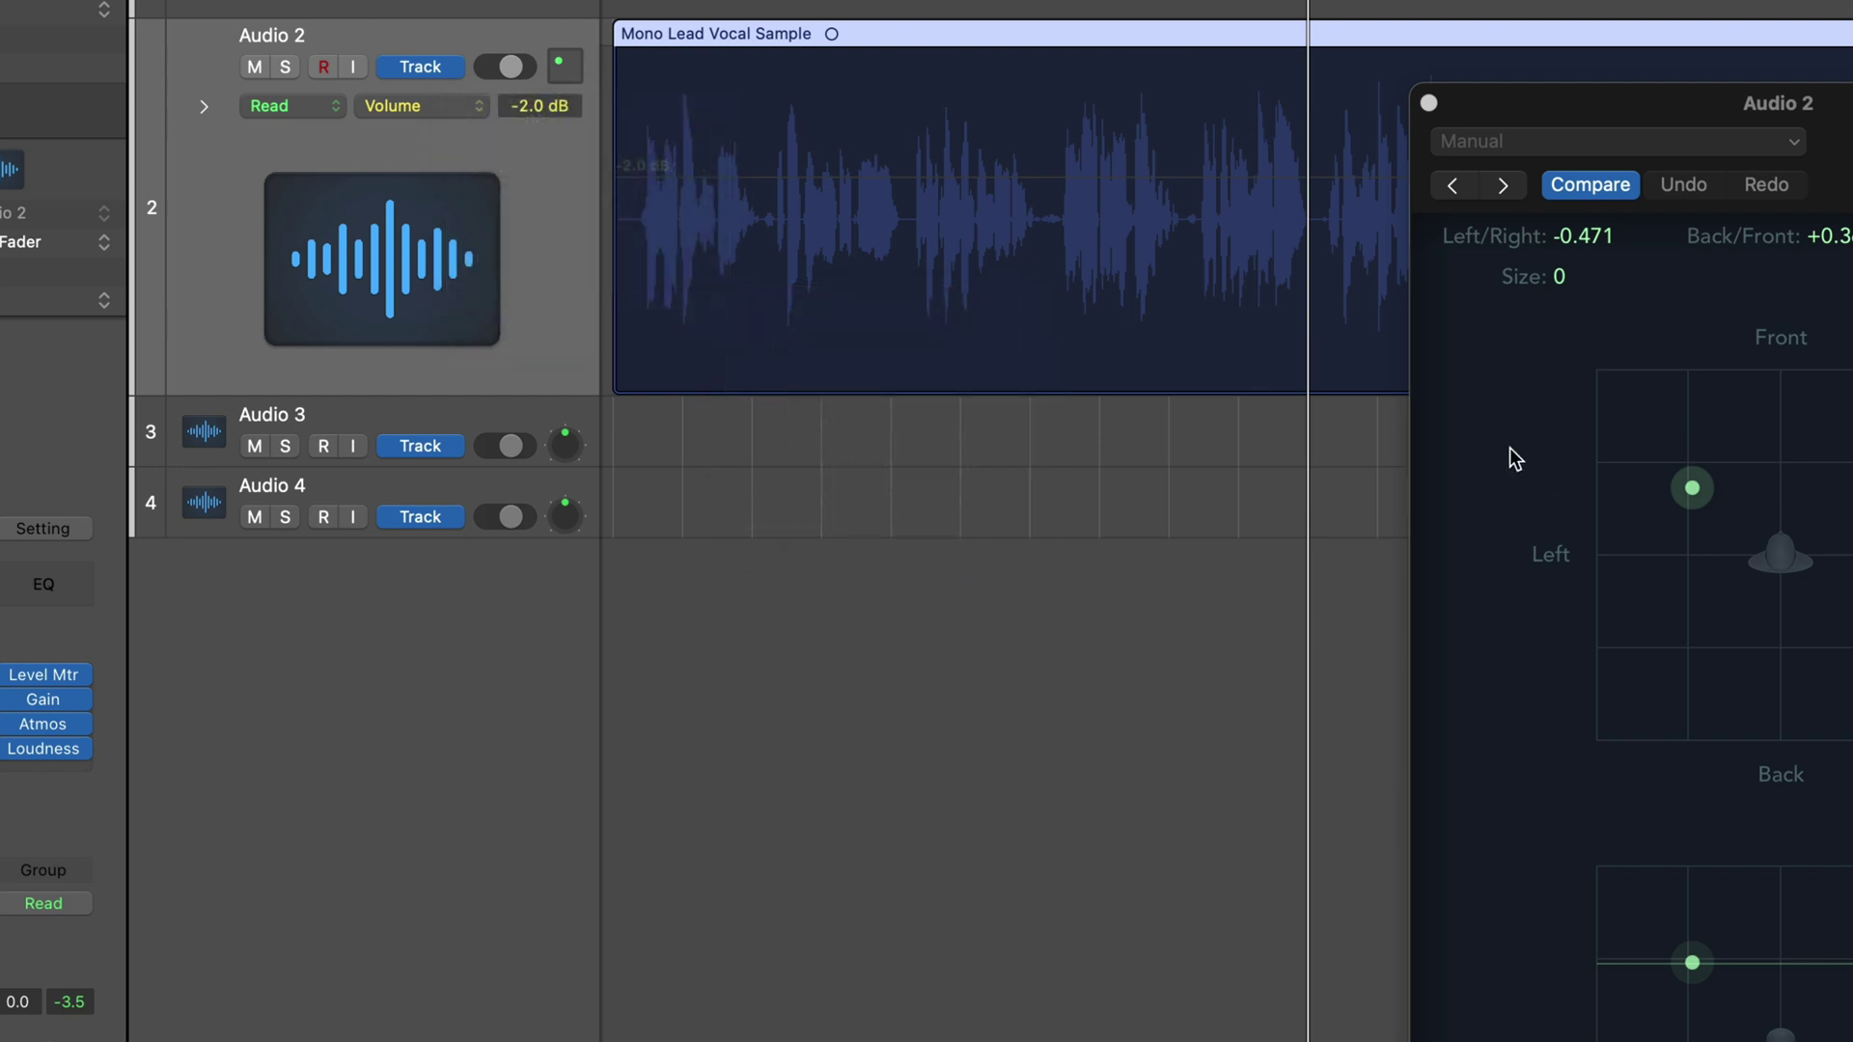
{"action": "left_click", "coordinate": [335, 103]}
{"action": "key", "text": "x"}
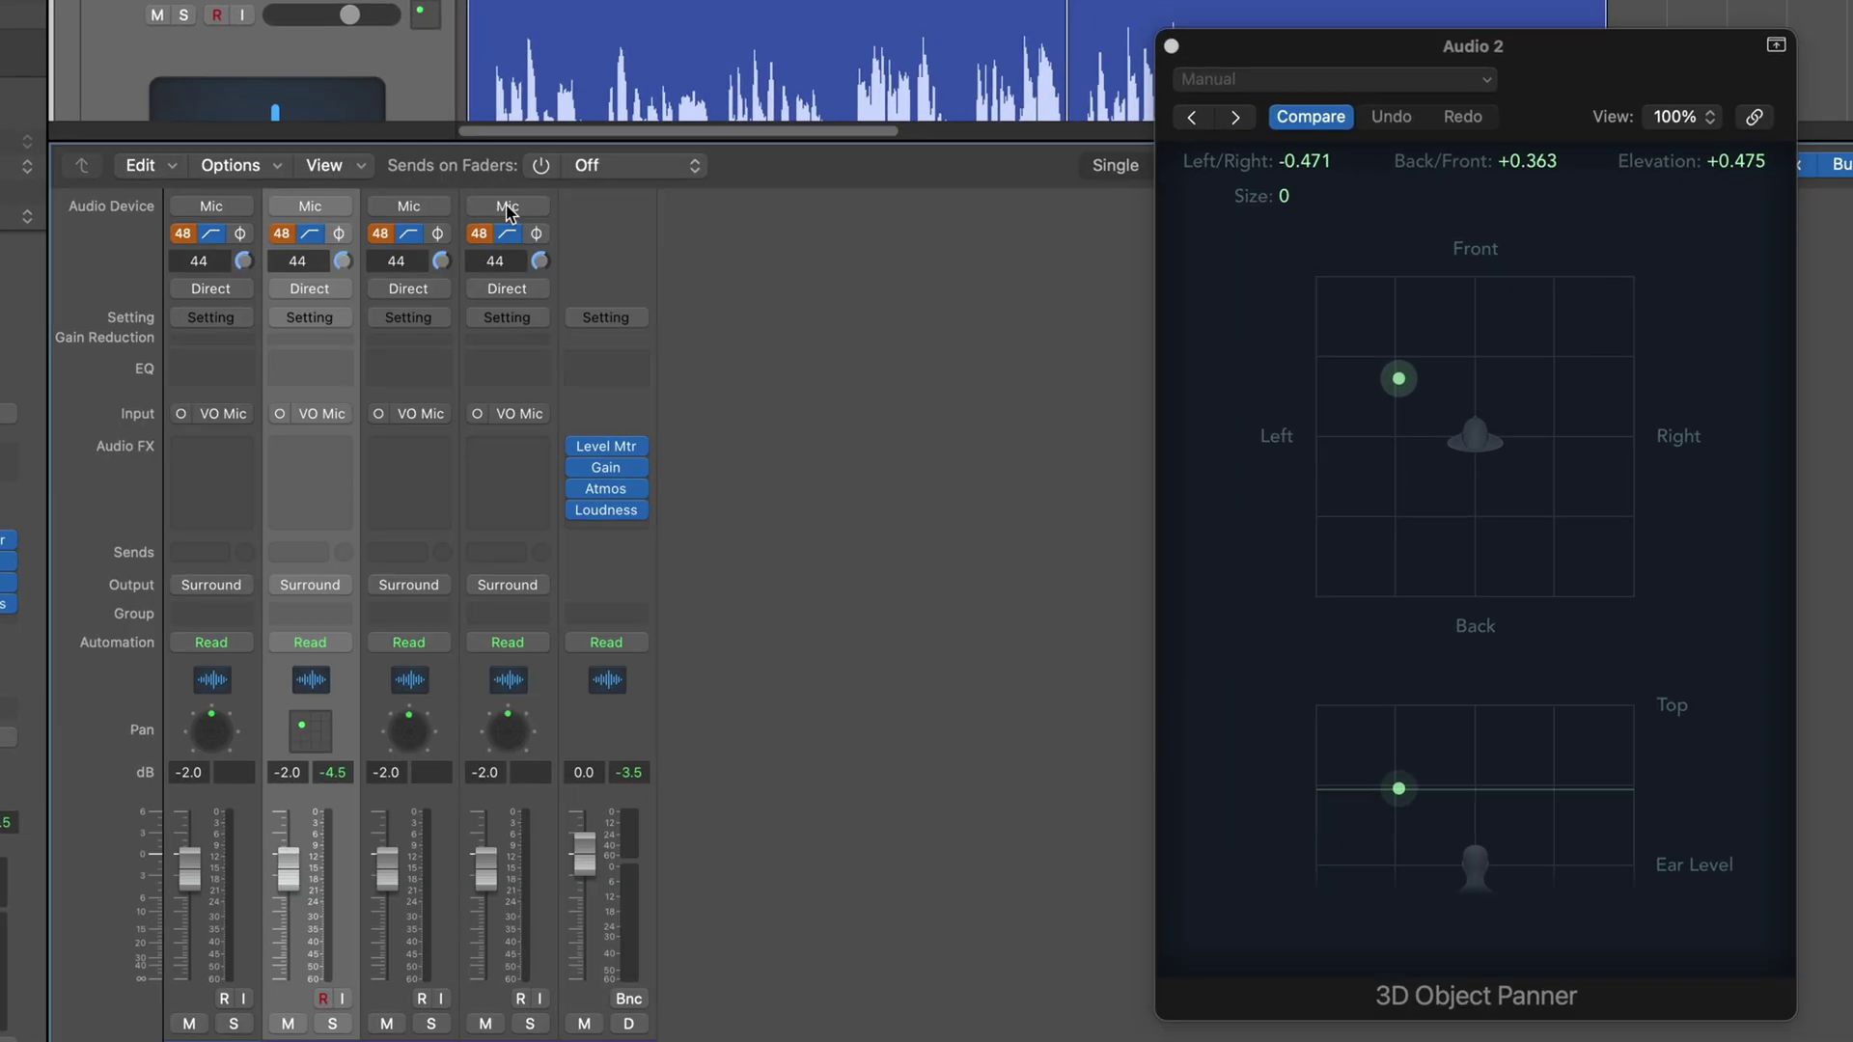
{"action": "mouse_move", "coordinate": [606, 489]}
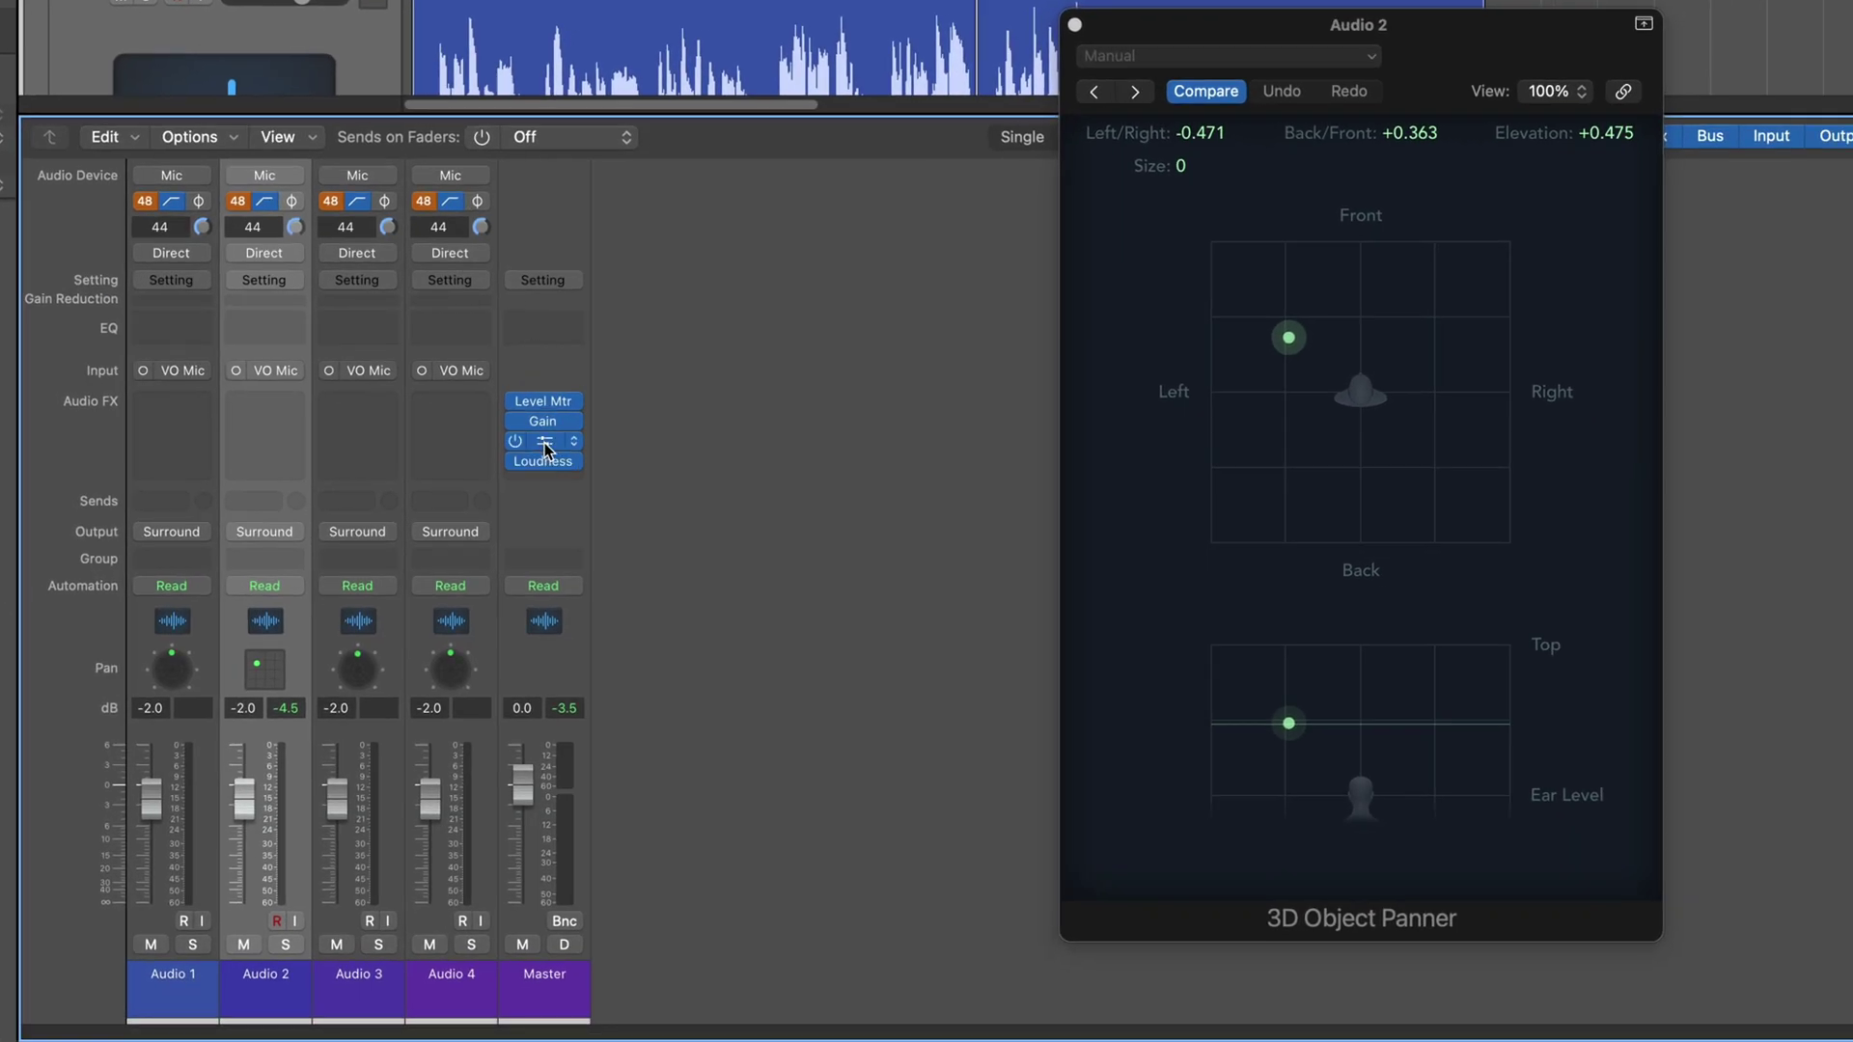
{"action": "left_click", "coordinate": [545, 446]}
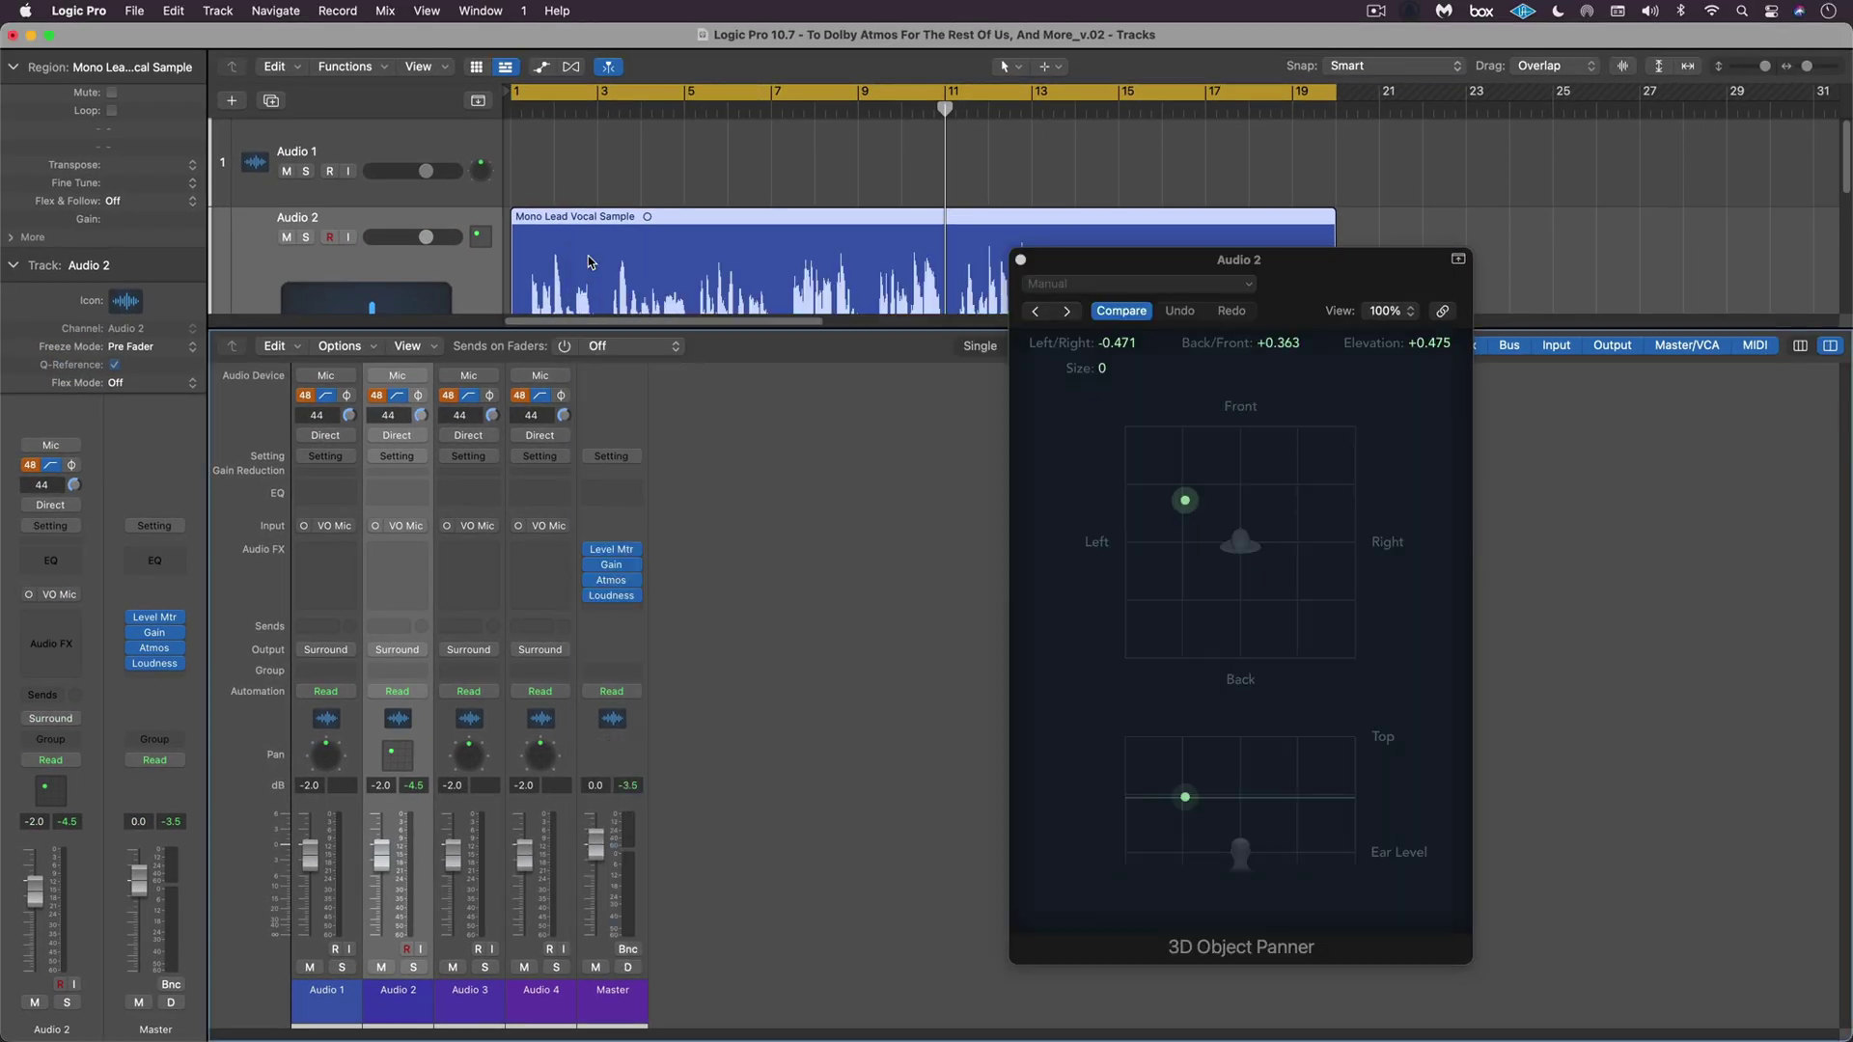
Close the 3D Object Panner and export via File > Export > Project as ADM BWF.
{"action": "left_click", "coordinate": [1021, 260]}
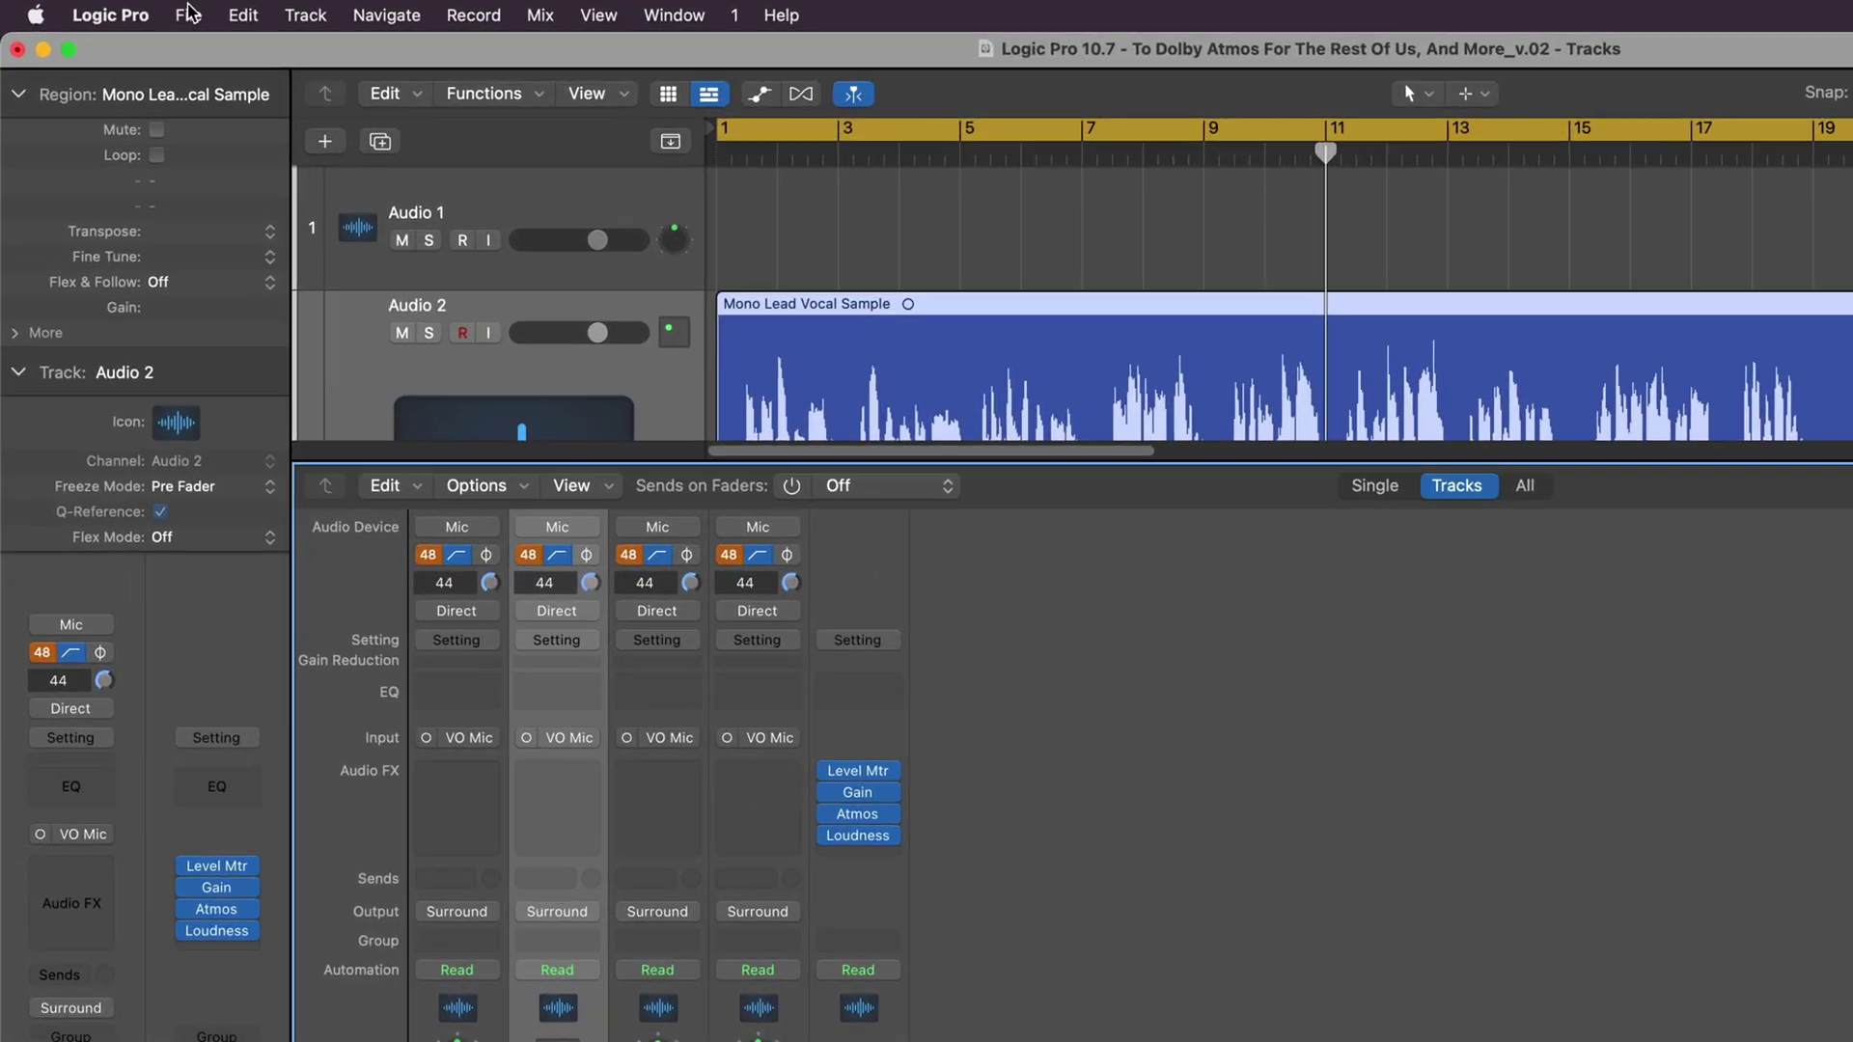
{"action": "left_click", "coordinate": [134, 10]}
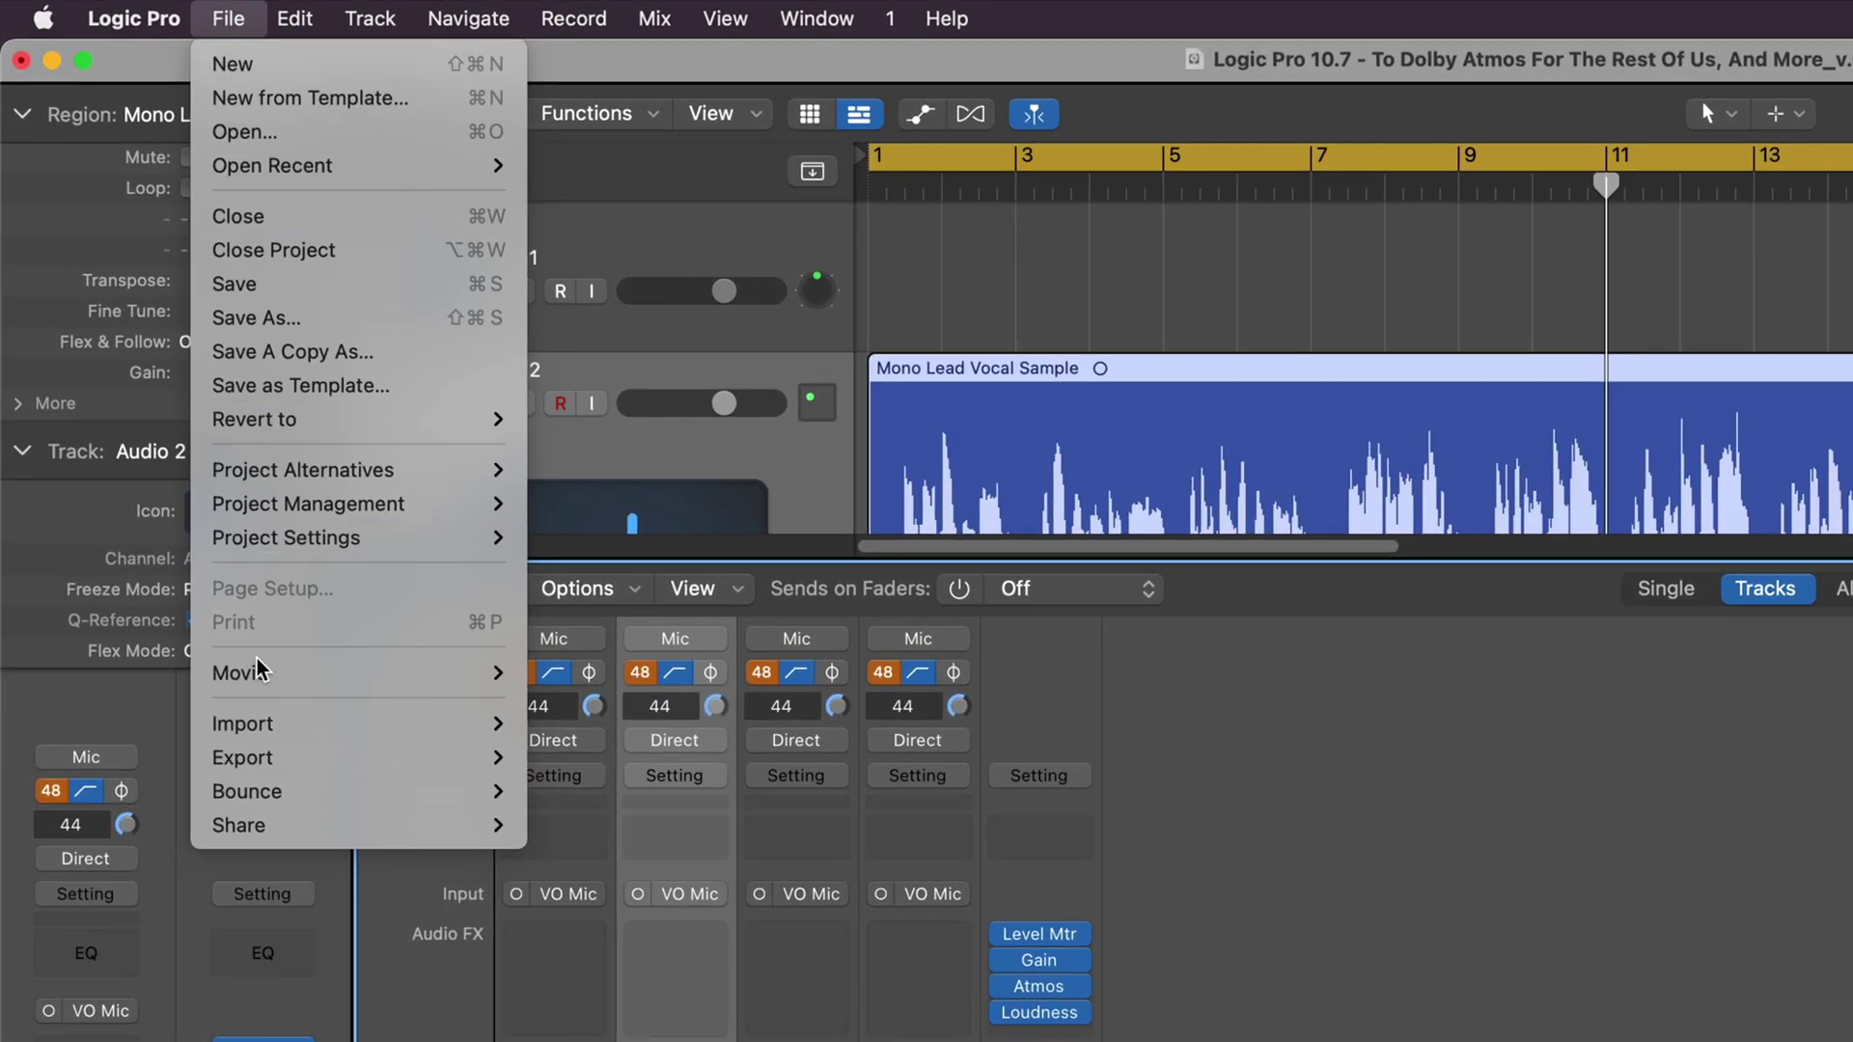
{"action": "mouse_move", "coordinate": [280, 757]}
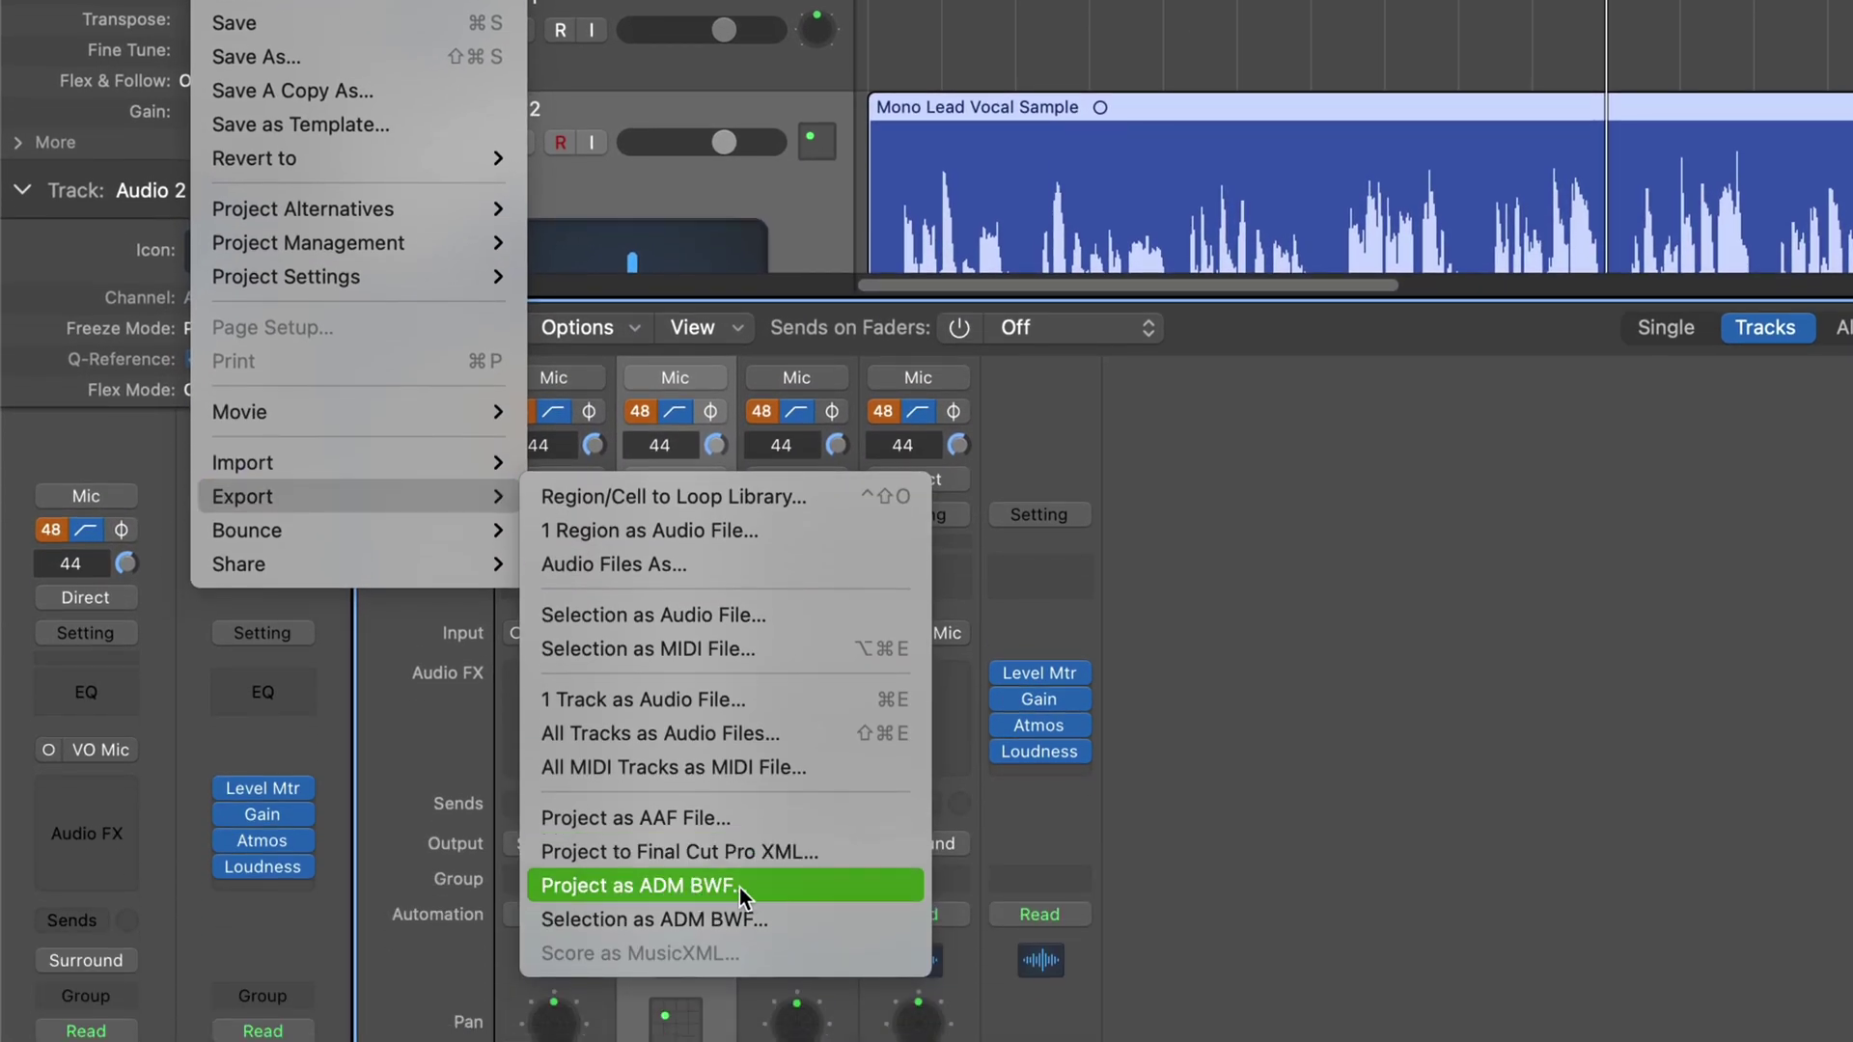
{"action": "left_click", "coordinate": [1561, 812]}
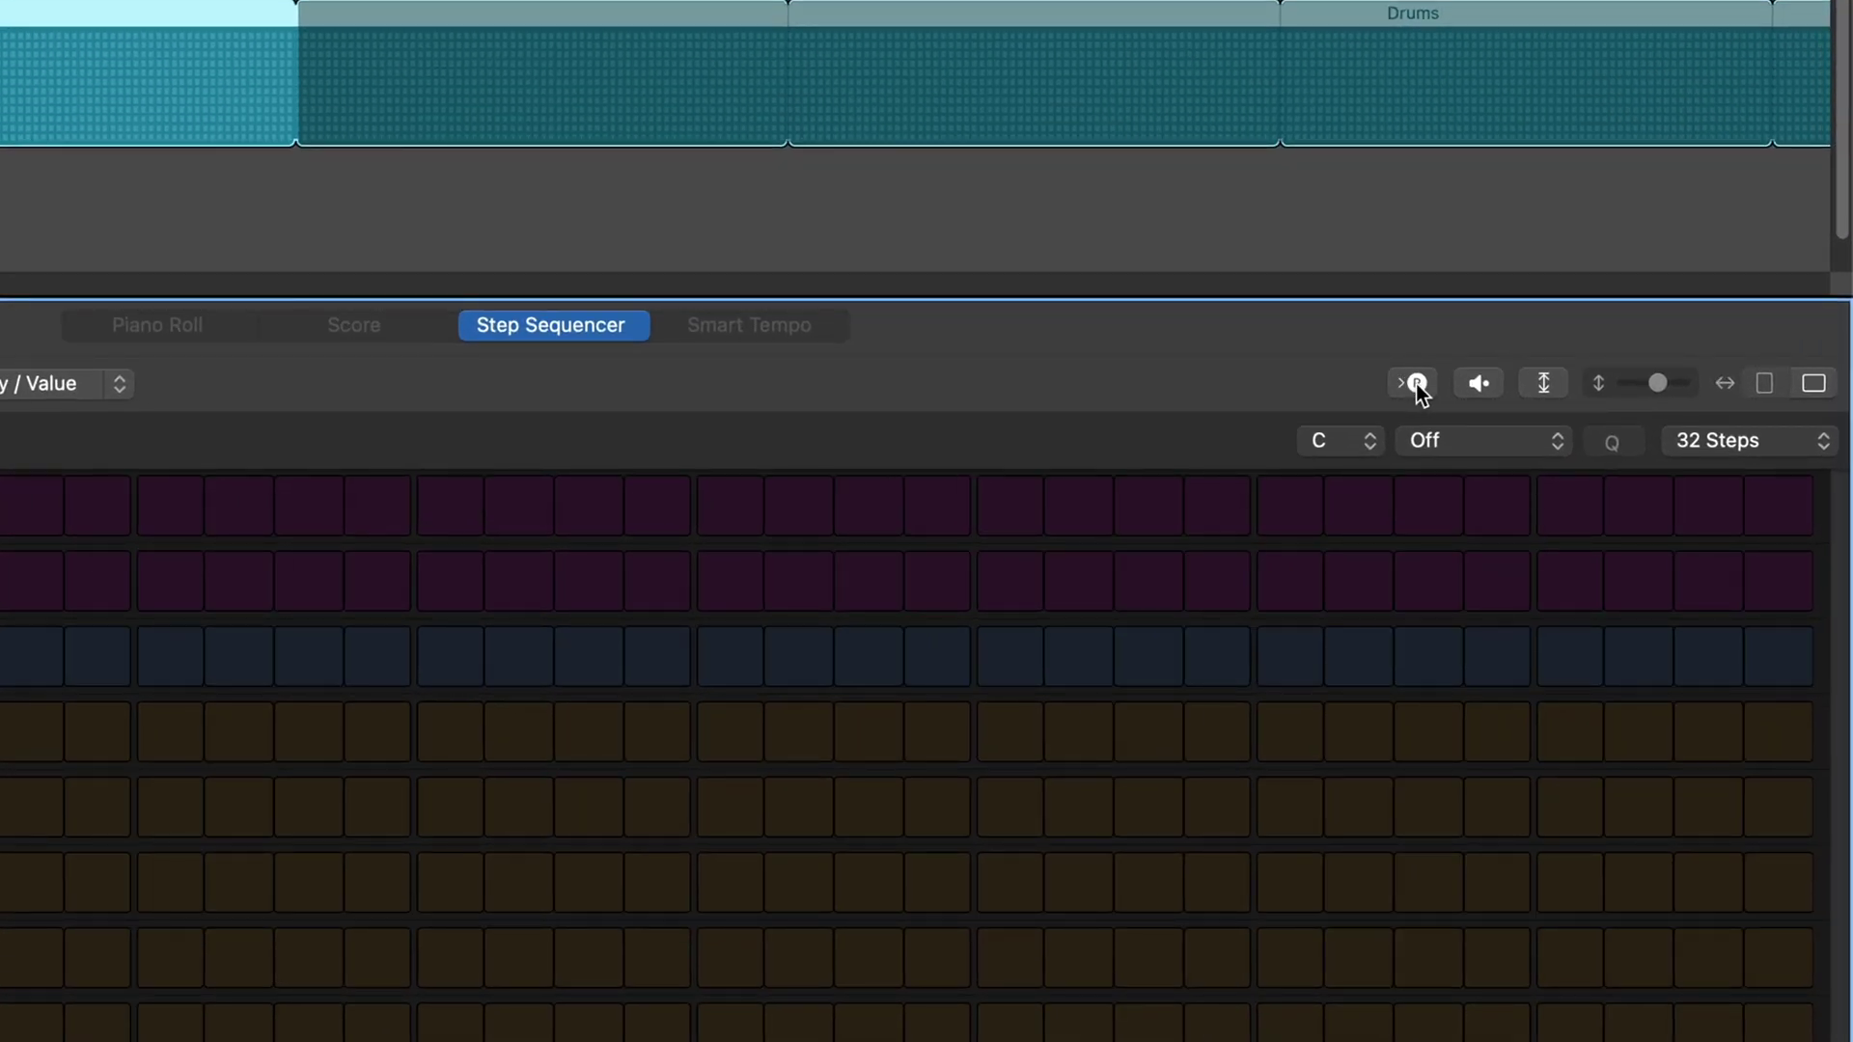
Enable Step Record in the Step Sequencer and solo the Drums track.
{"action": "left_click", "coordinate": [1414, 384]}
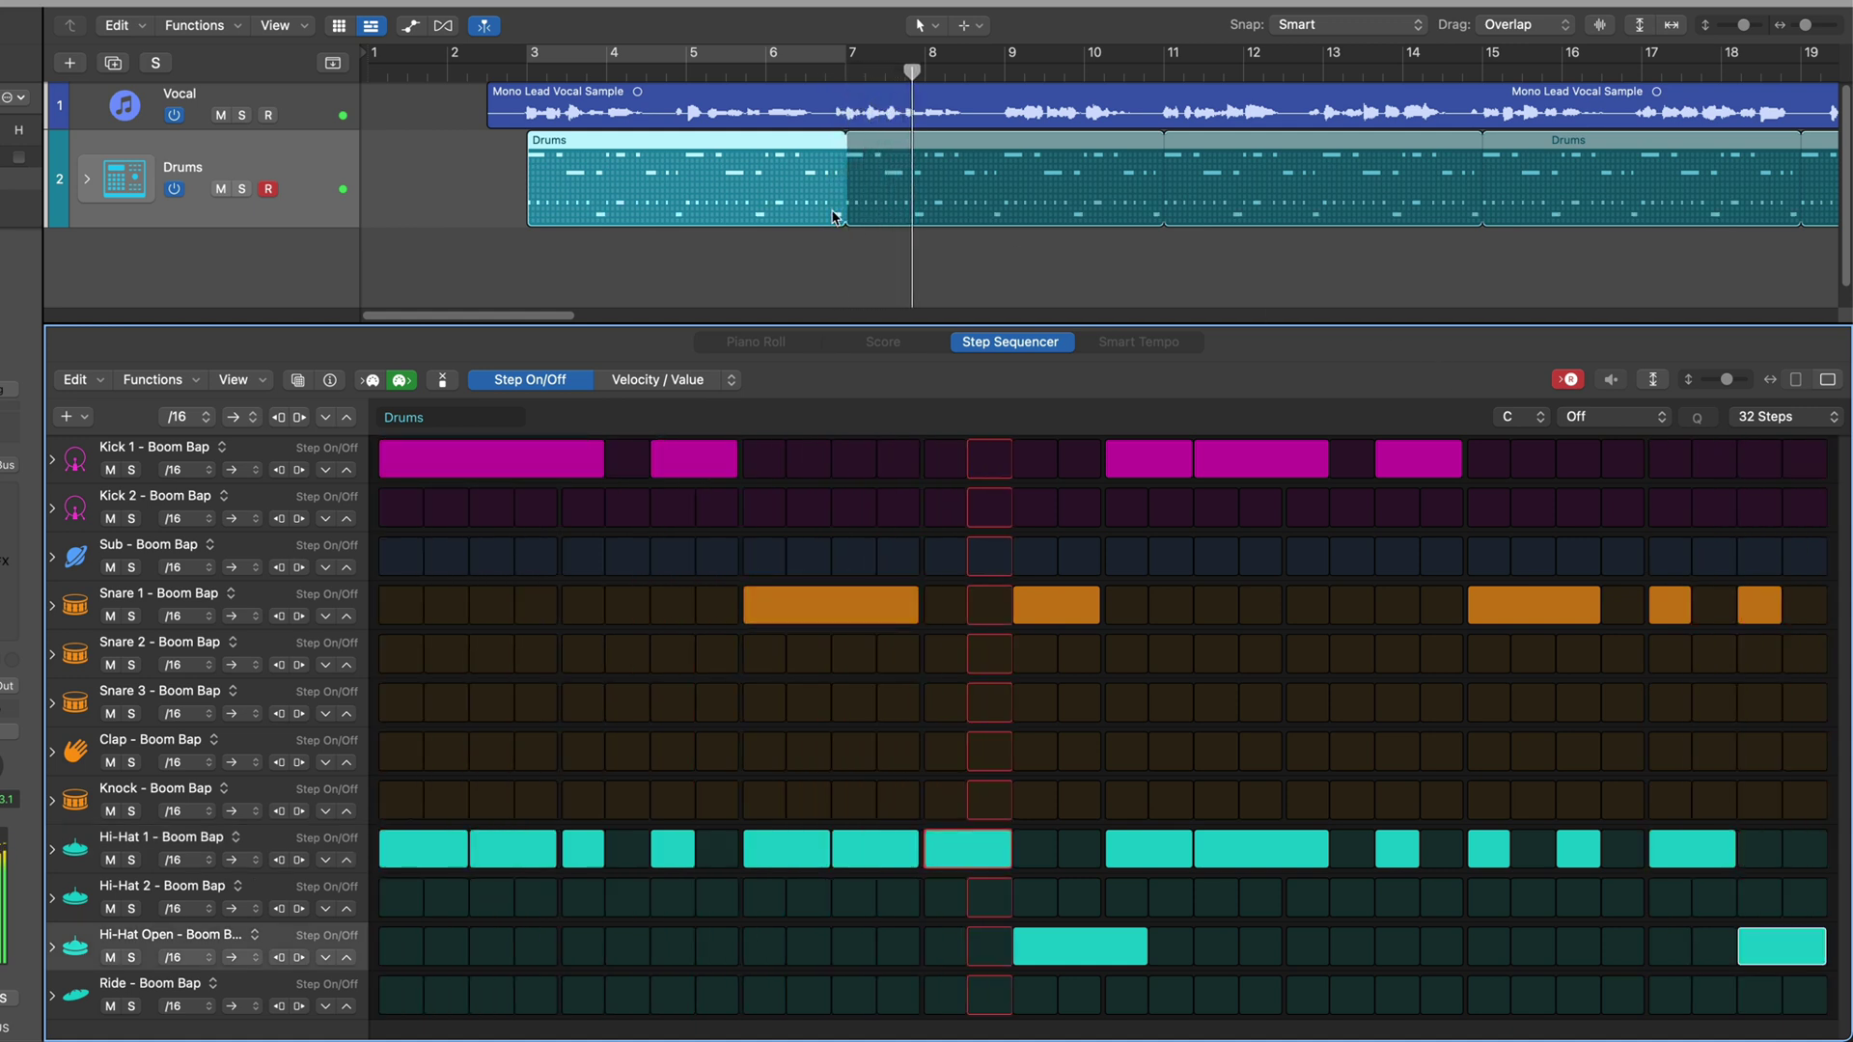
{"action": "left_click", "coordinate": [243, 190]}
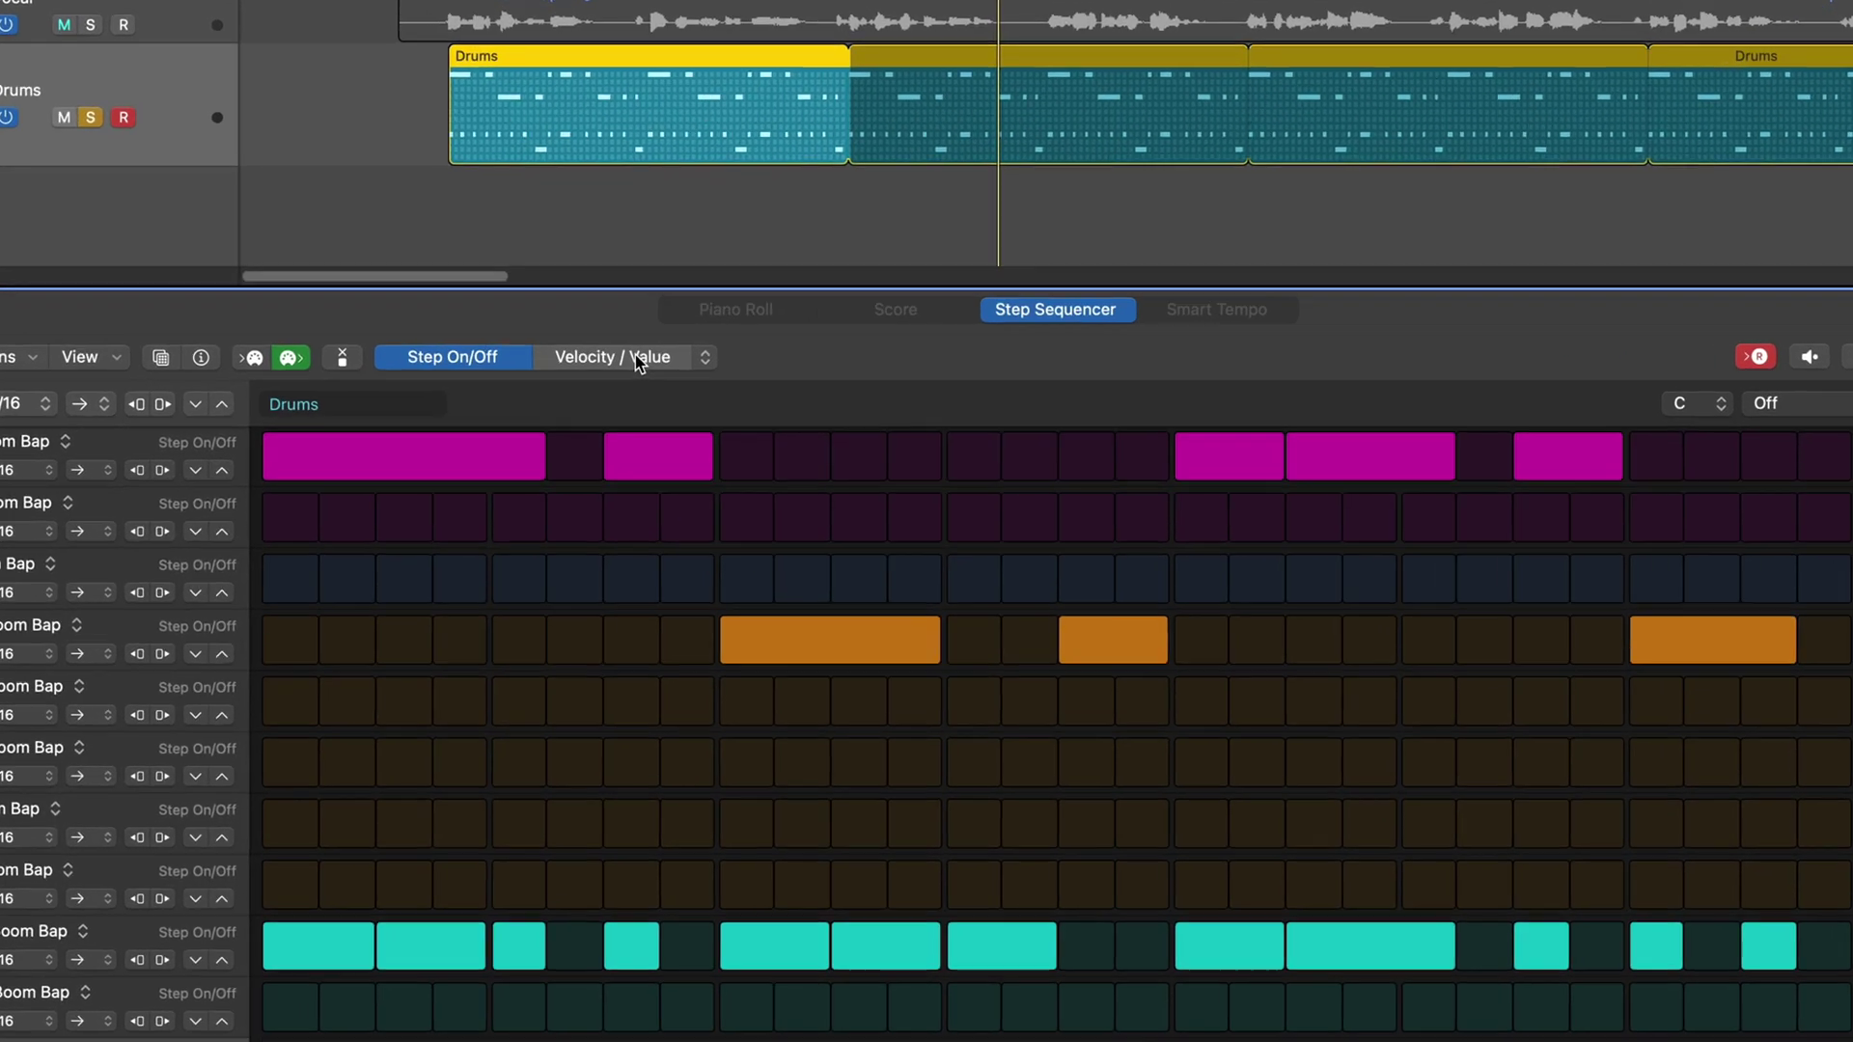
Switch step editing to Note and set the pattern key to F# Natural Minor.
{"action": "left_click", "coordinate": [676, 382]}
{"action": "left_click", "coordinate": [731, 379]}
{"action": "left_click", "coordinate": [699, 439]}
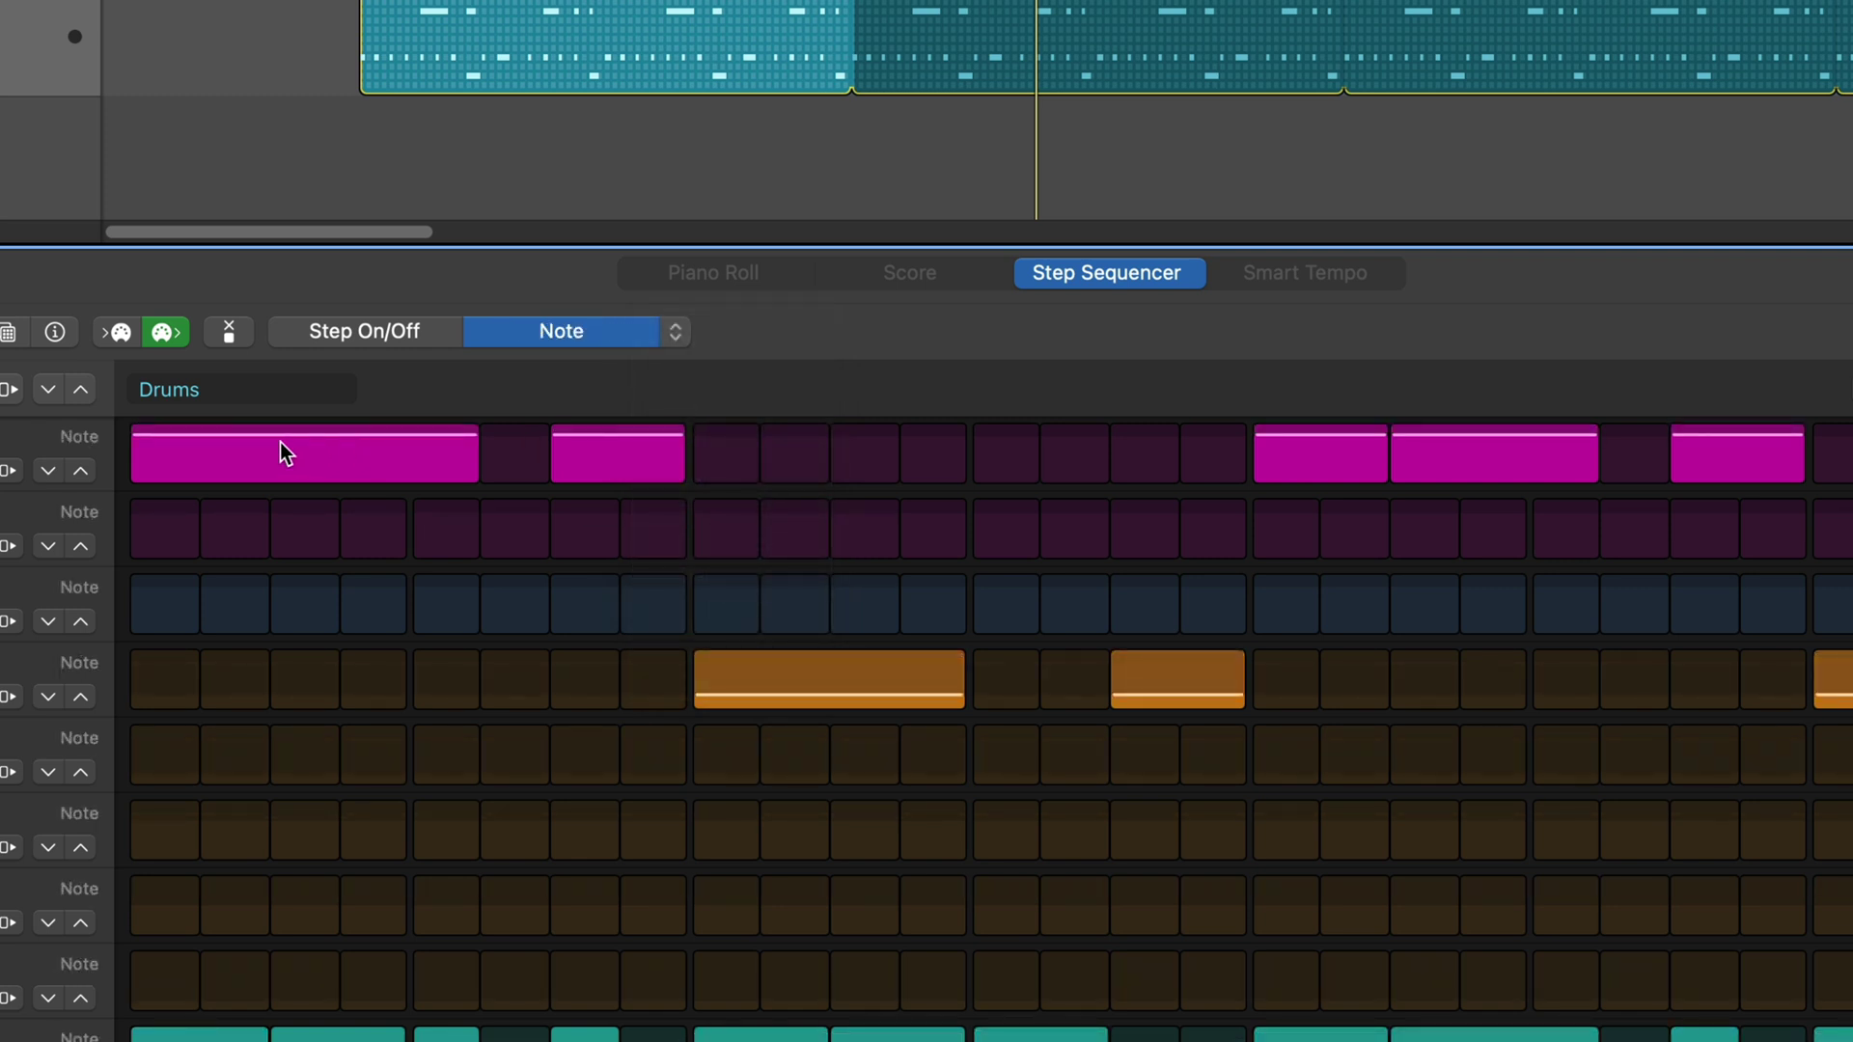
{"action": "left_click", "coordinate": [1560, 388]}
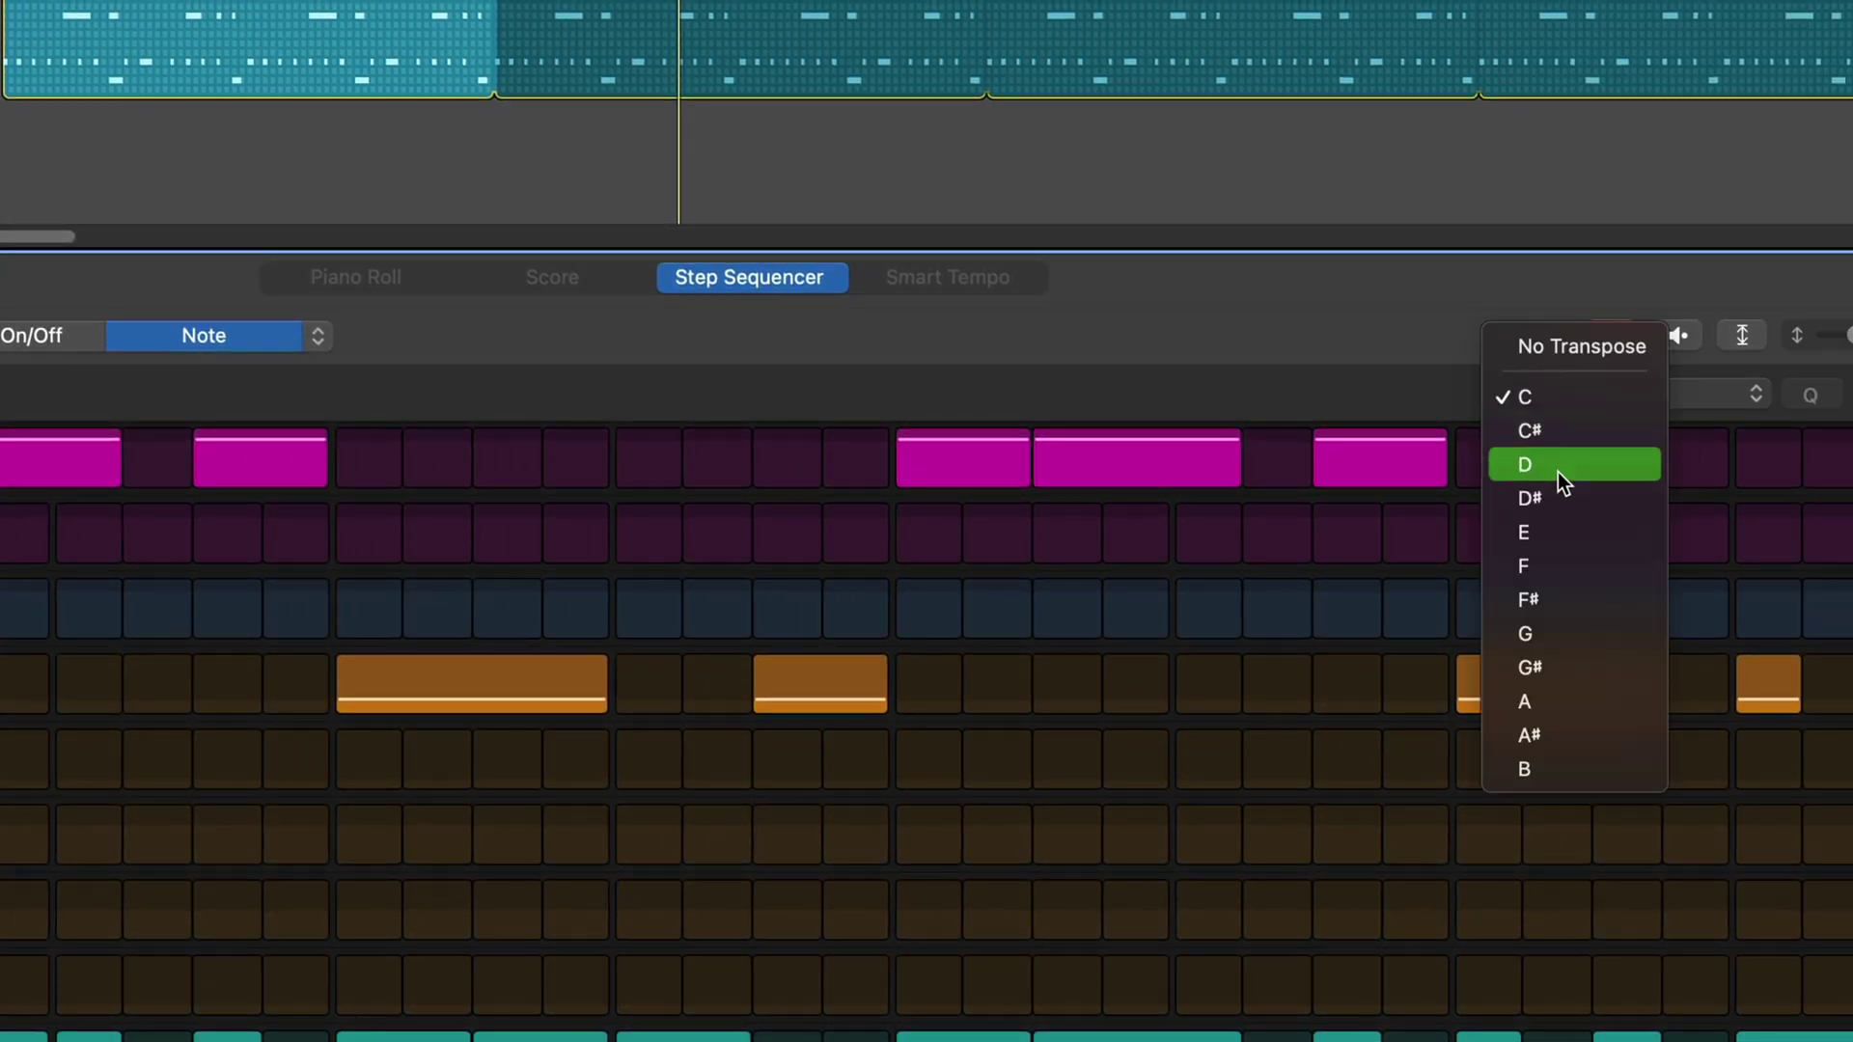
{"action": "left_click", "coordinate": [1561, 599]}
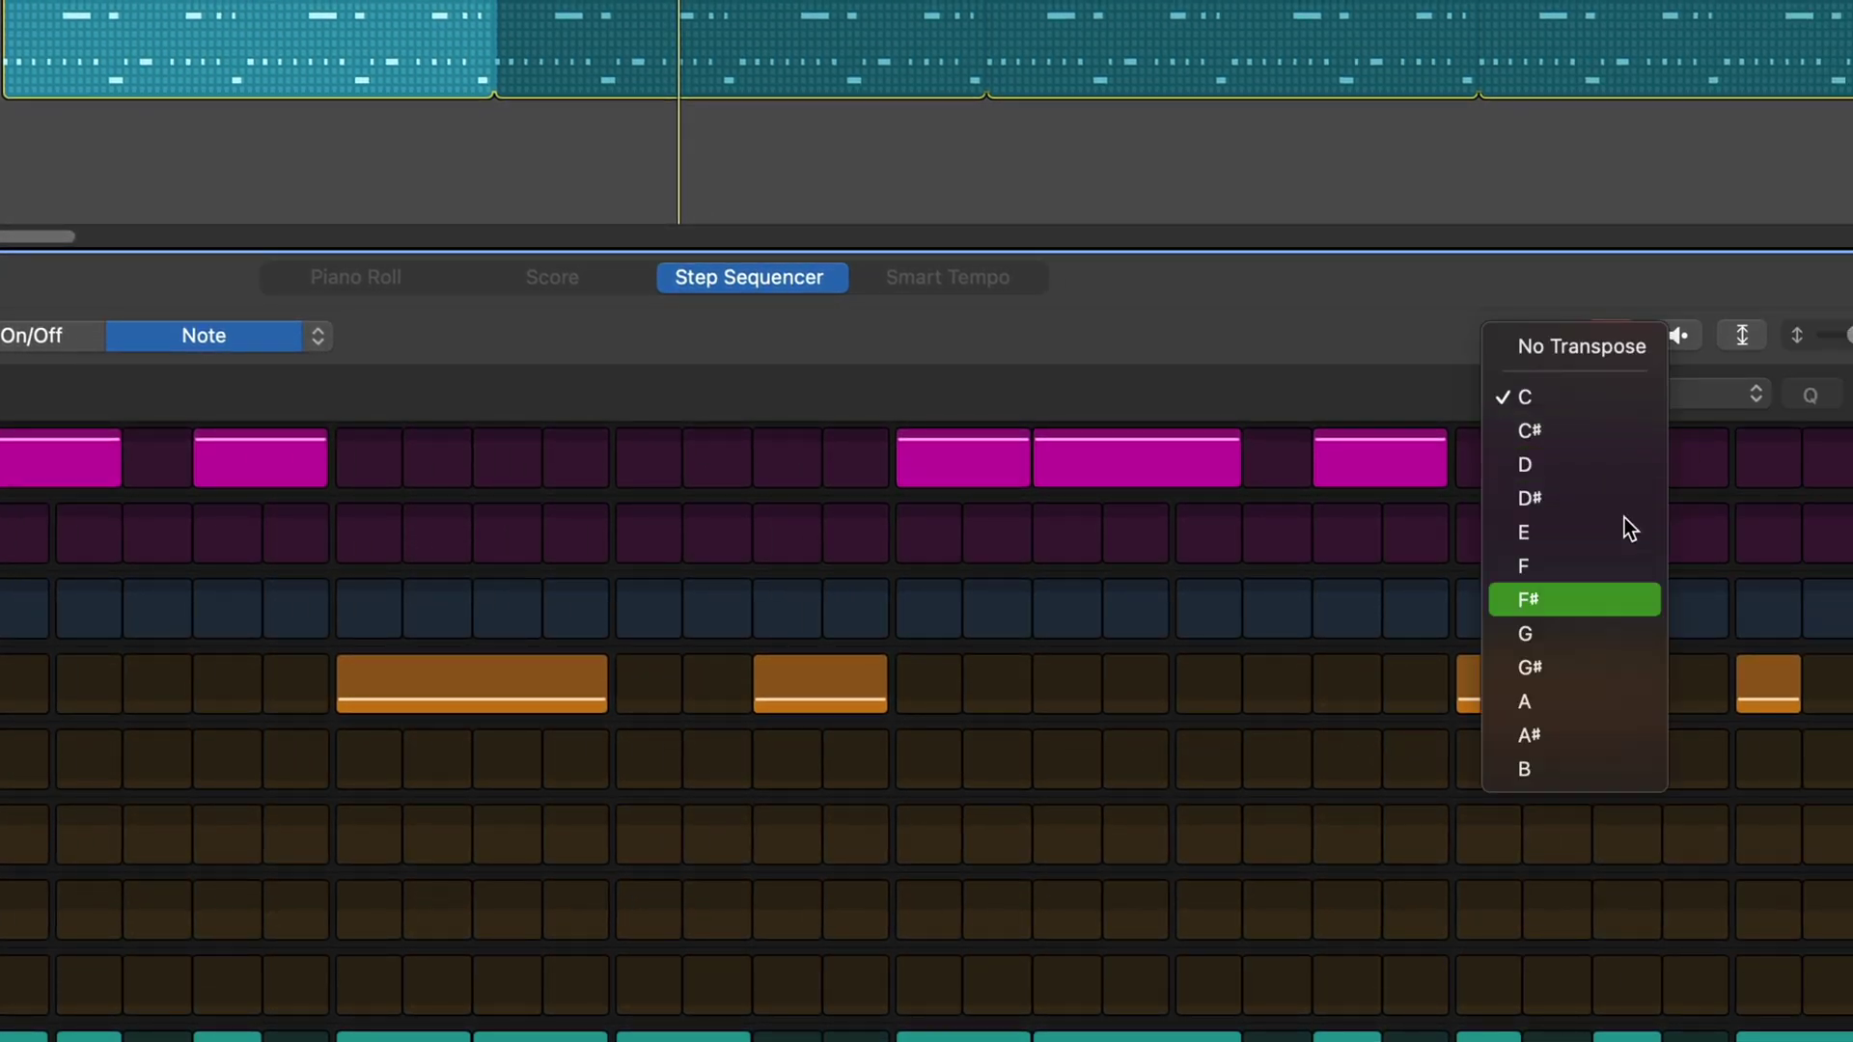
{"action": "left_click", "coordinate": [1701, 393]}
{"action": "left_click", "coordinate": [1696, 463]}
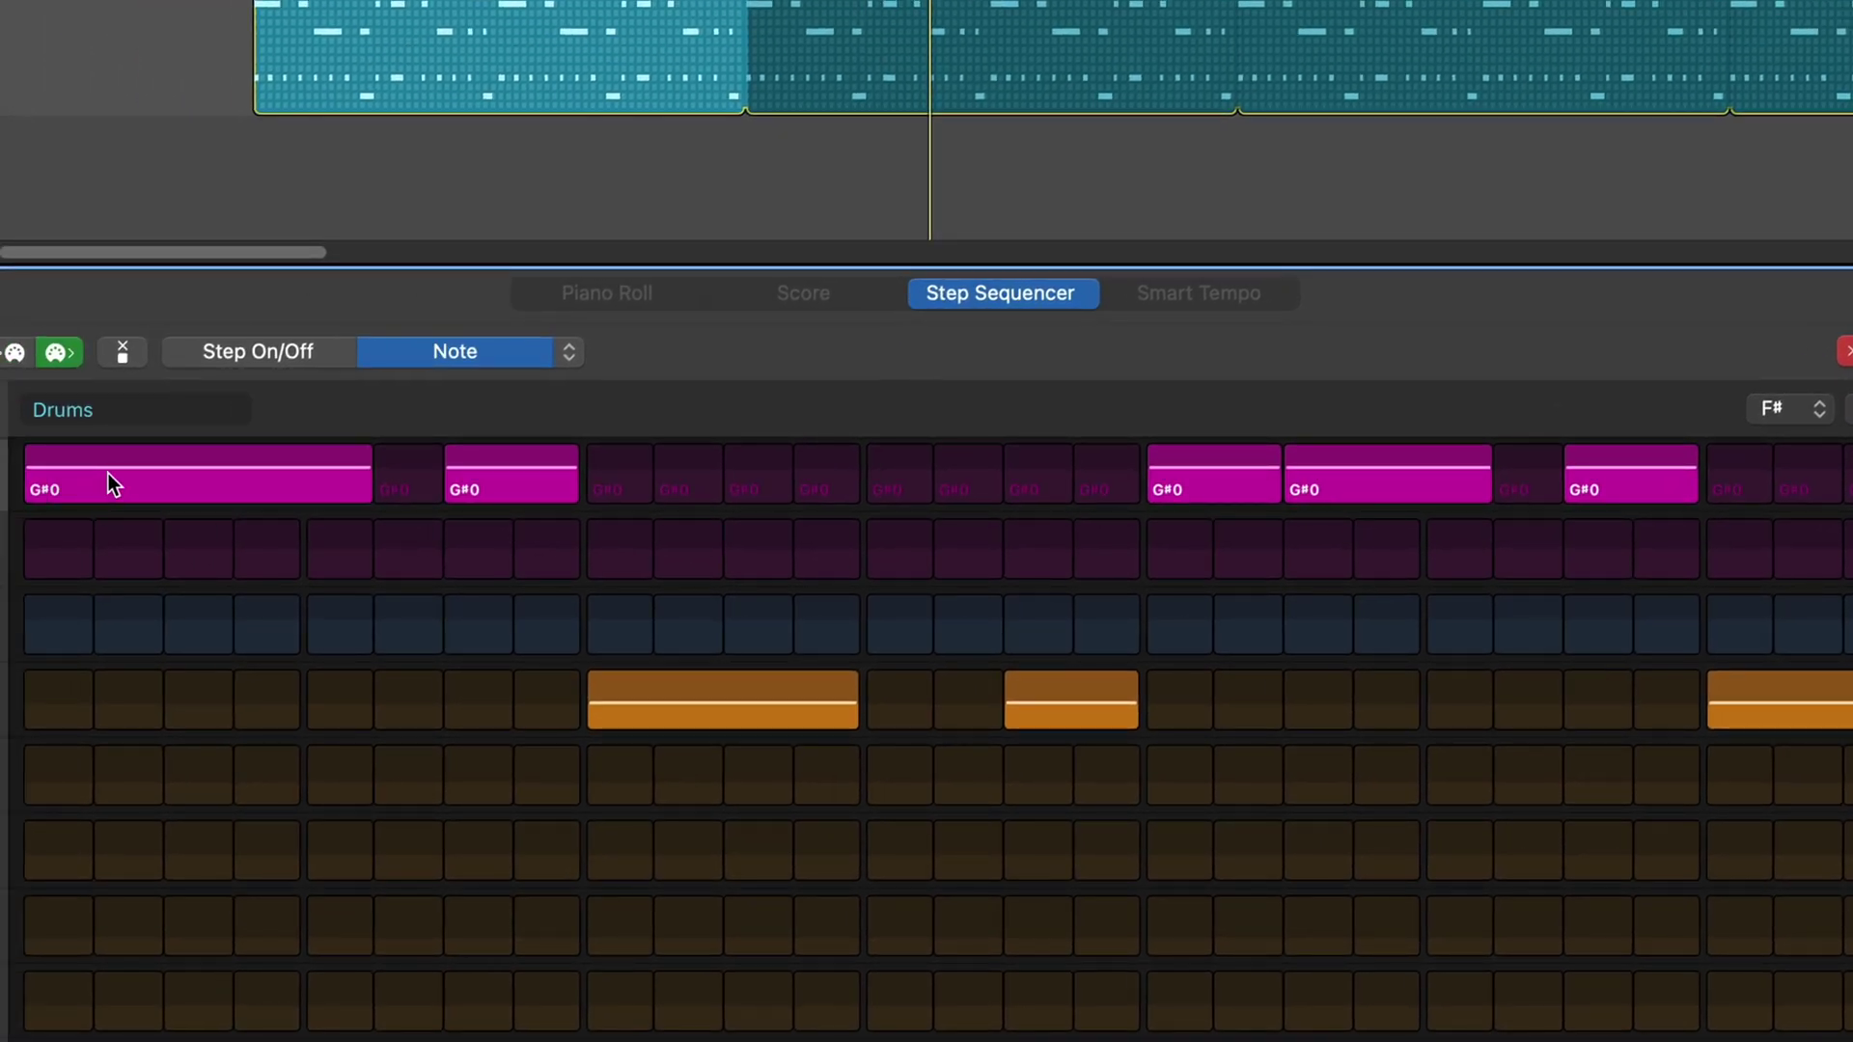
Retune the Kick 1 steps to F#0, A0, C#1 and F#0.
{"action": "left_click_drag", "start_coordinate": [112, 467], "coordinate": [111, 475]}
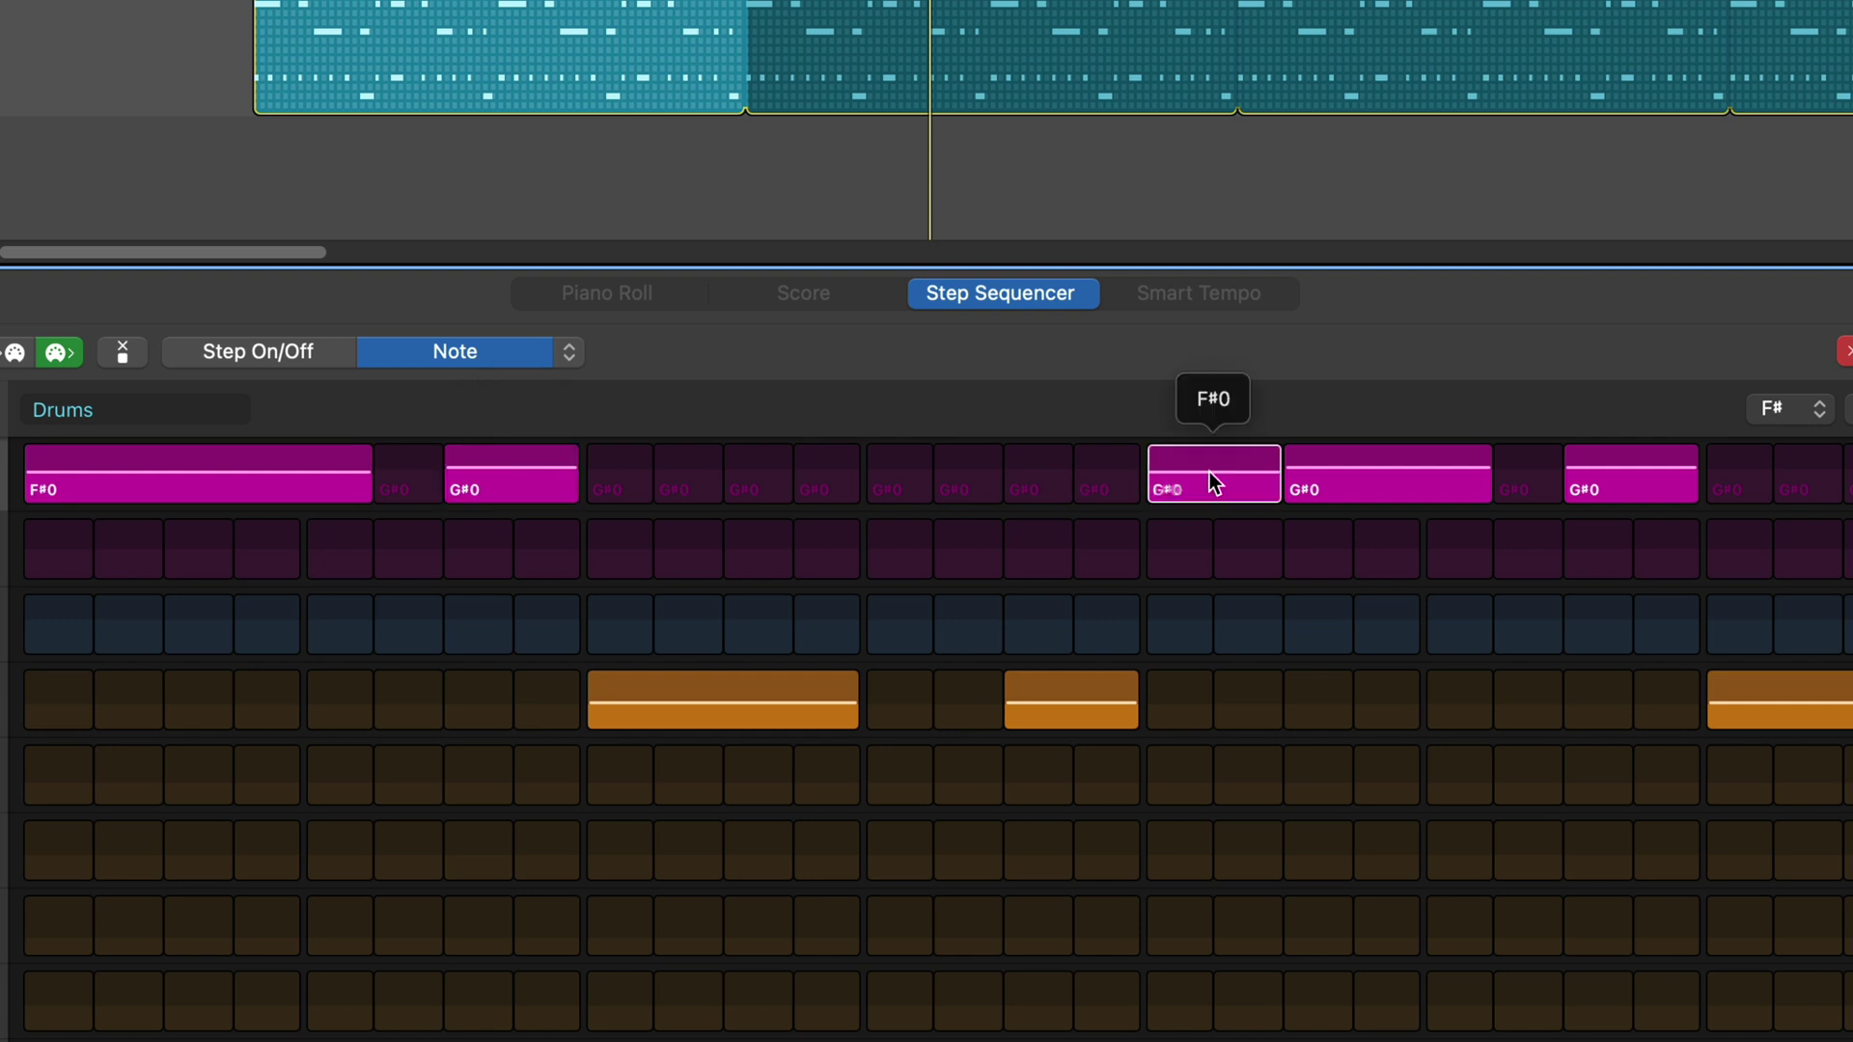
{"action": "left_click_drag", "start_coordinate": [1208, 472], "coordinate": [1210, 465]}
{"action": "left_click_drag", "start_coordinate": [1378, 470], "coordinate": [1381, 454]}
{"action": "left_click_drag", "start_coordinate": [1599, 469], "coordinate": [1601, 473]}
{"action": "key", "text": "space"}
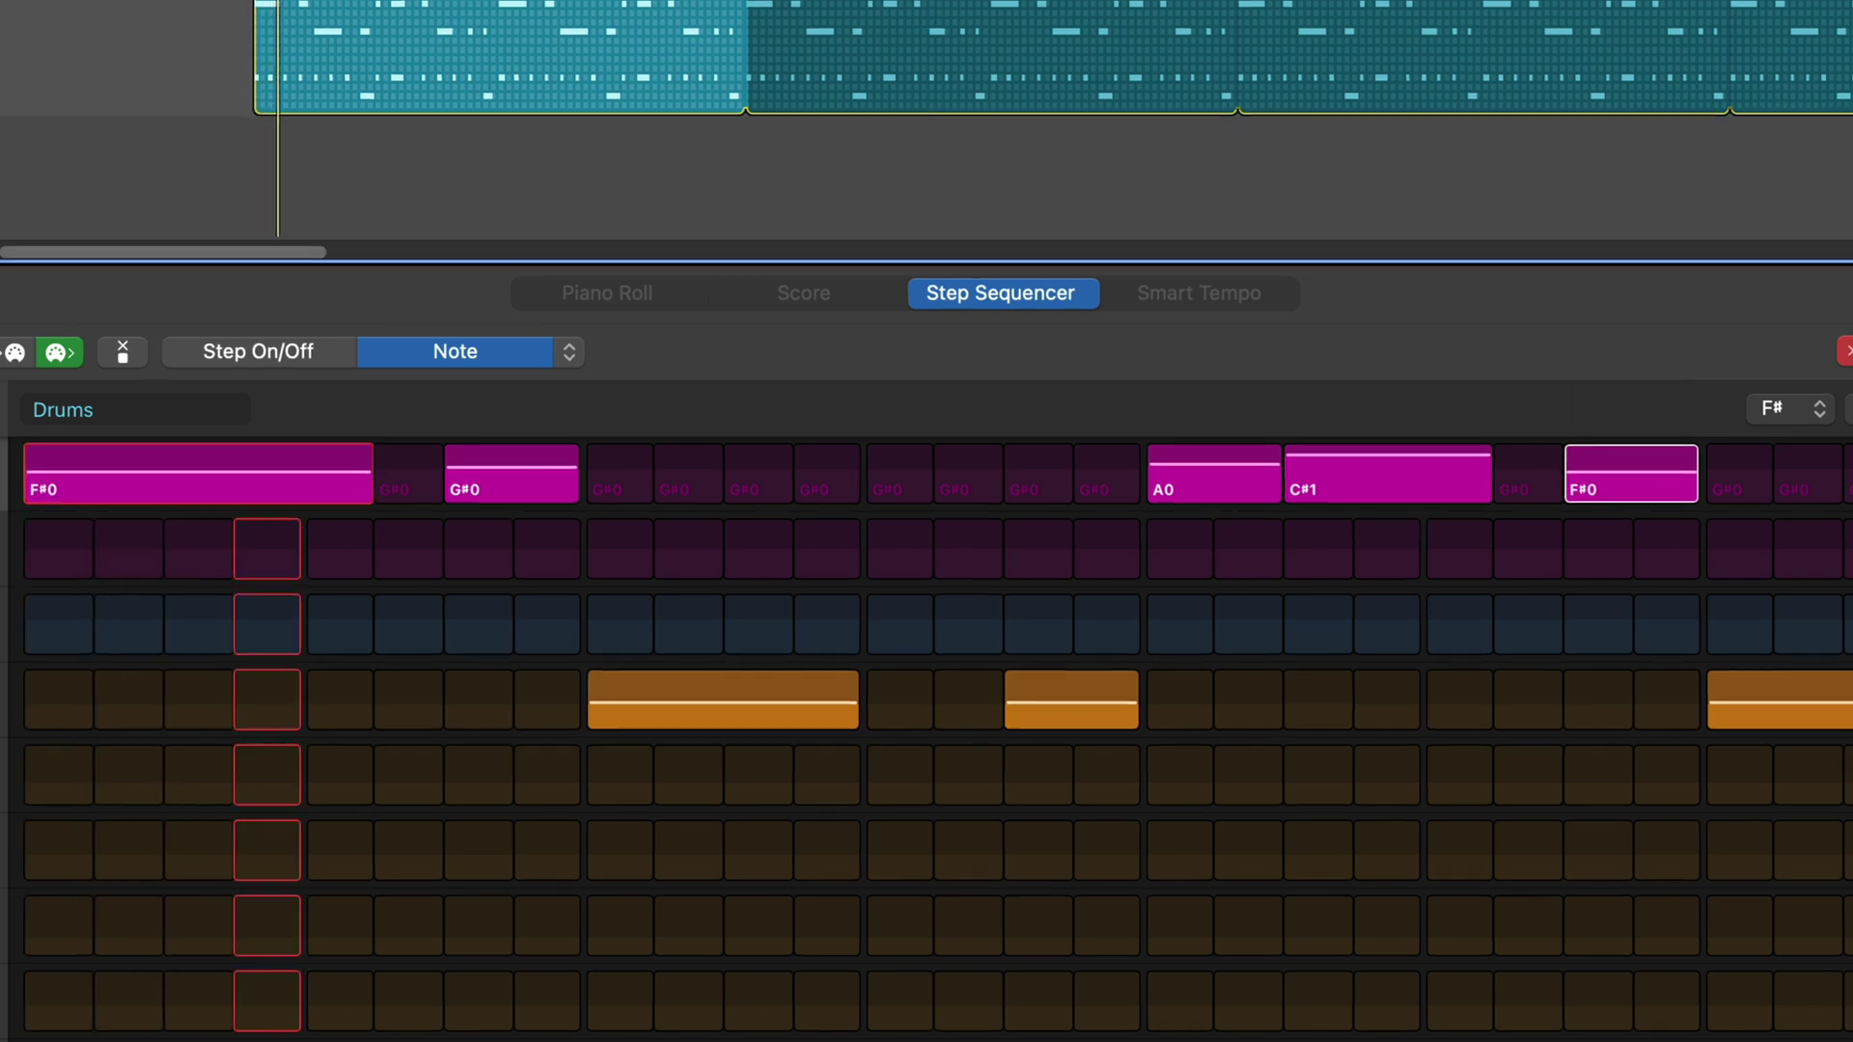